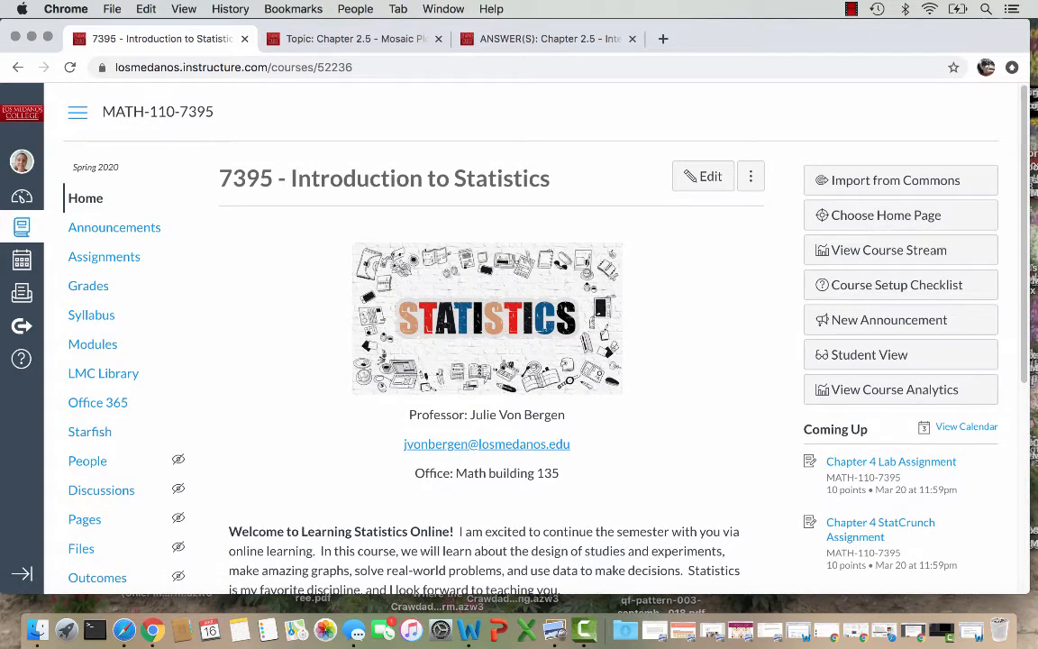
Open the "Chapter 4 - packet pages 151 to 180" module from the course home page.
scroll(532, 343, down, 3)
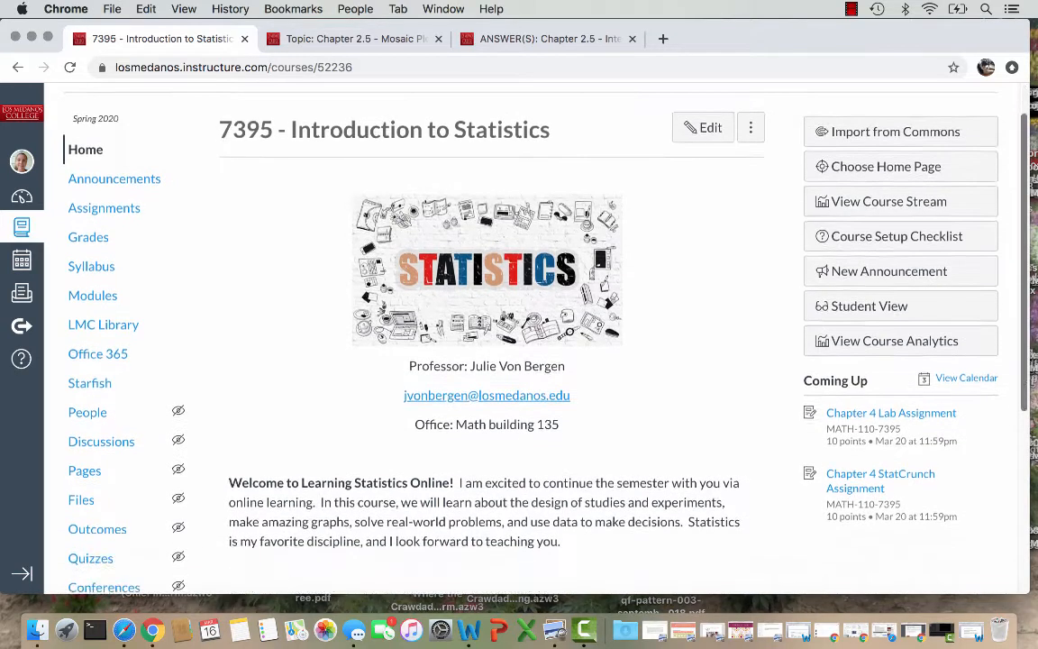
scroll(532, 343, down, 3)
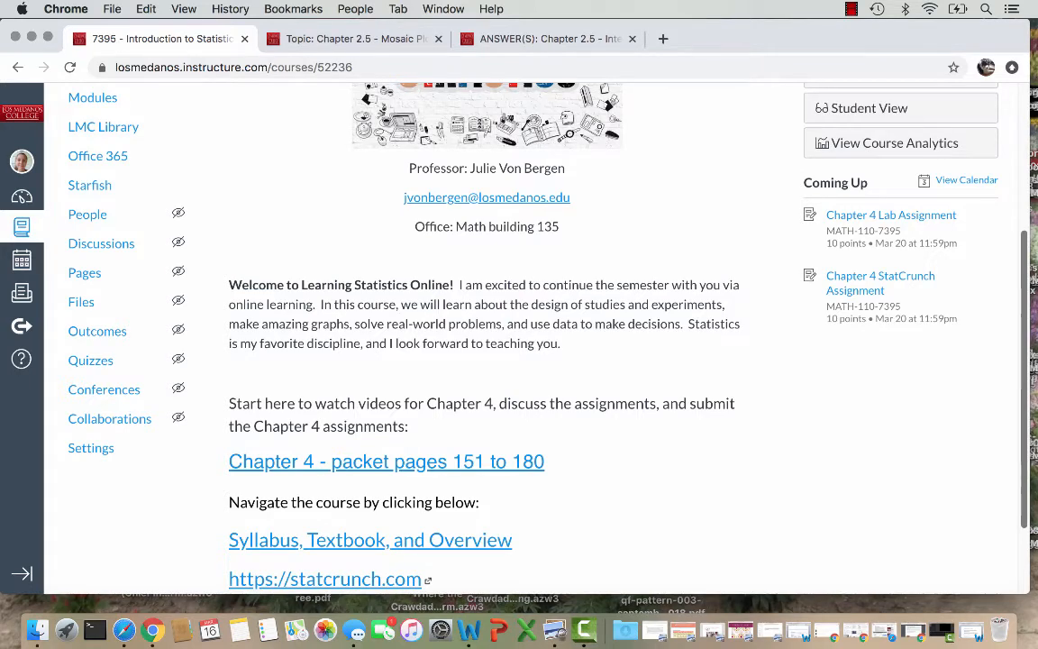
scroll(532, 342, down, 2)
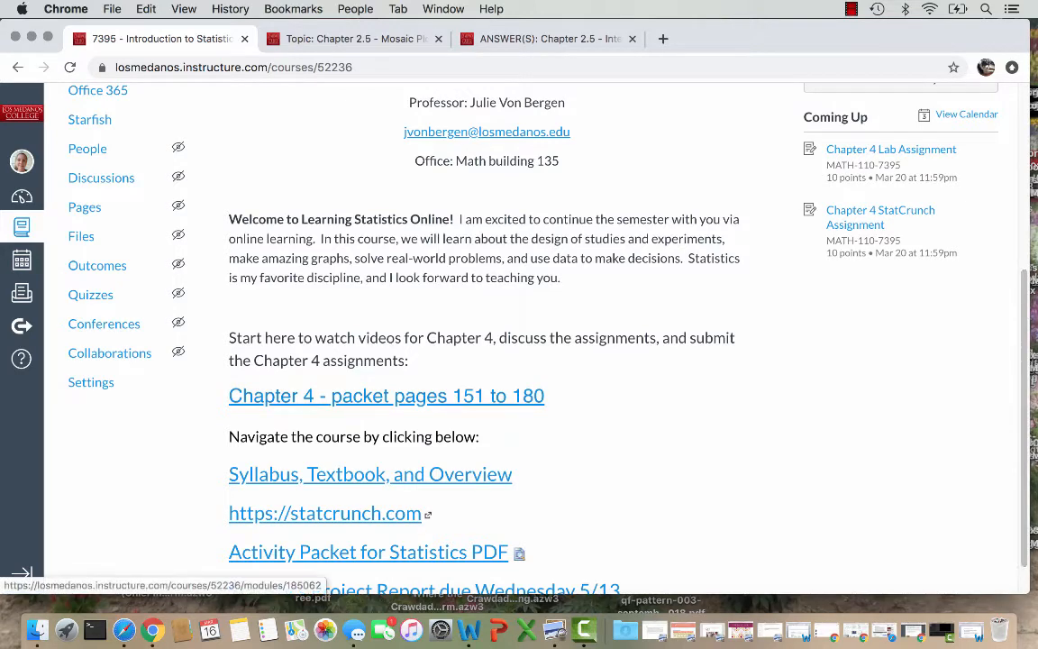
click(387, 397)
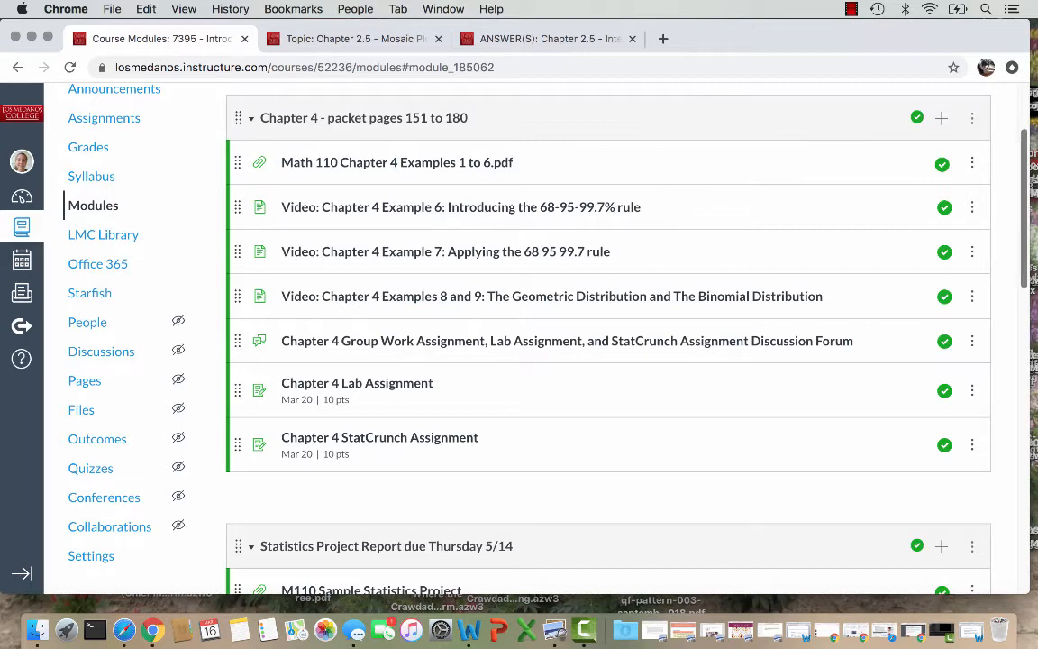
Start adding an item to the "Chapter 5A - packet pages 181 to 248" module, choosing Discussion and [ New Topic ].
scroll(609, 343, down, 1)
scroll(608, 343, down, 7)
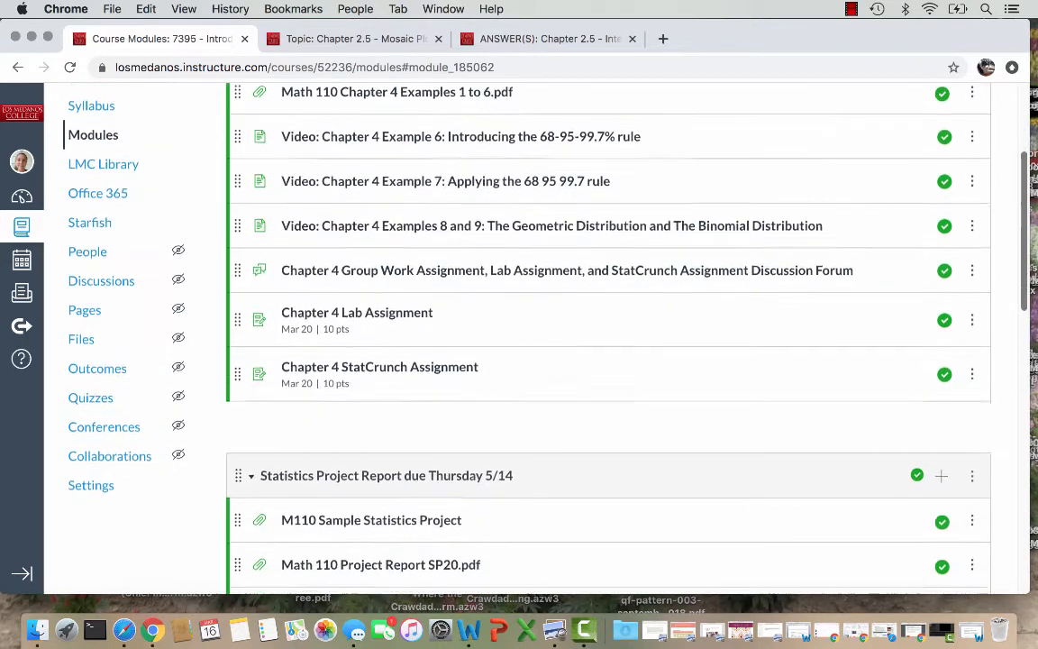
scroll(608, 342, down, 4)
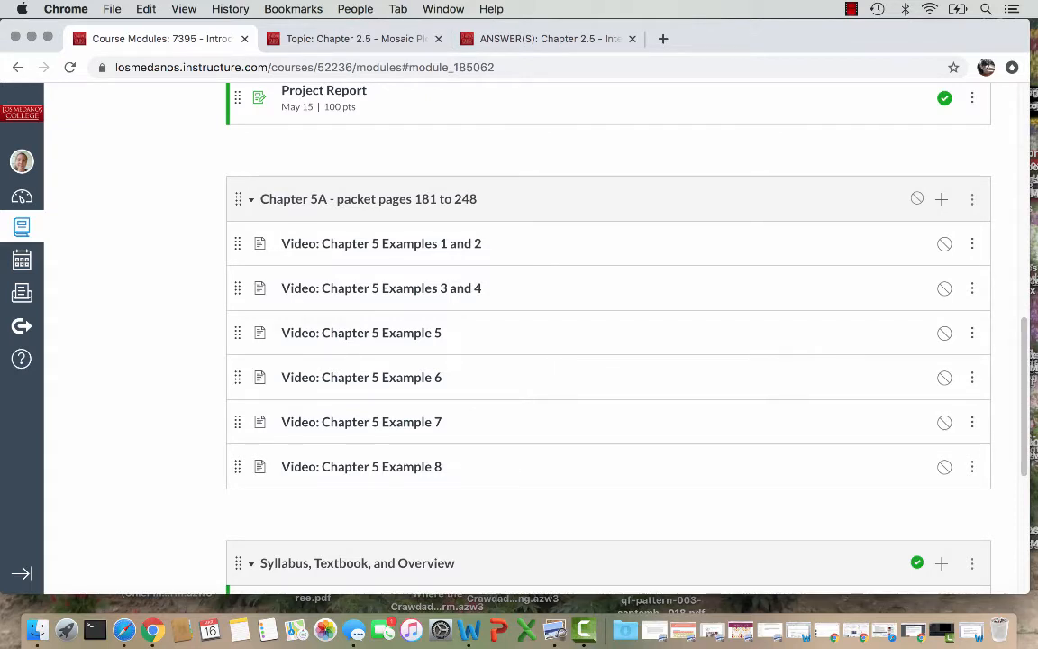
click(942, 199)
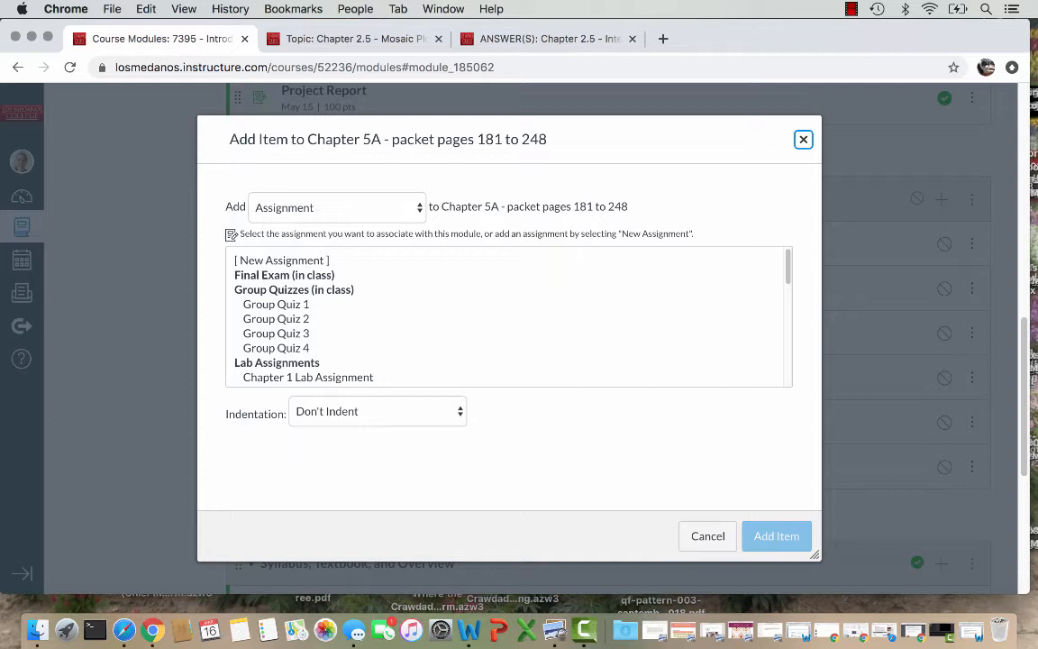
click(337, 207)
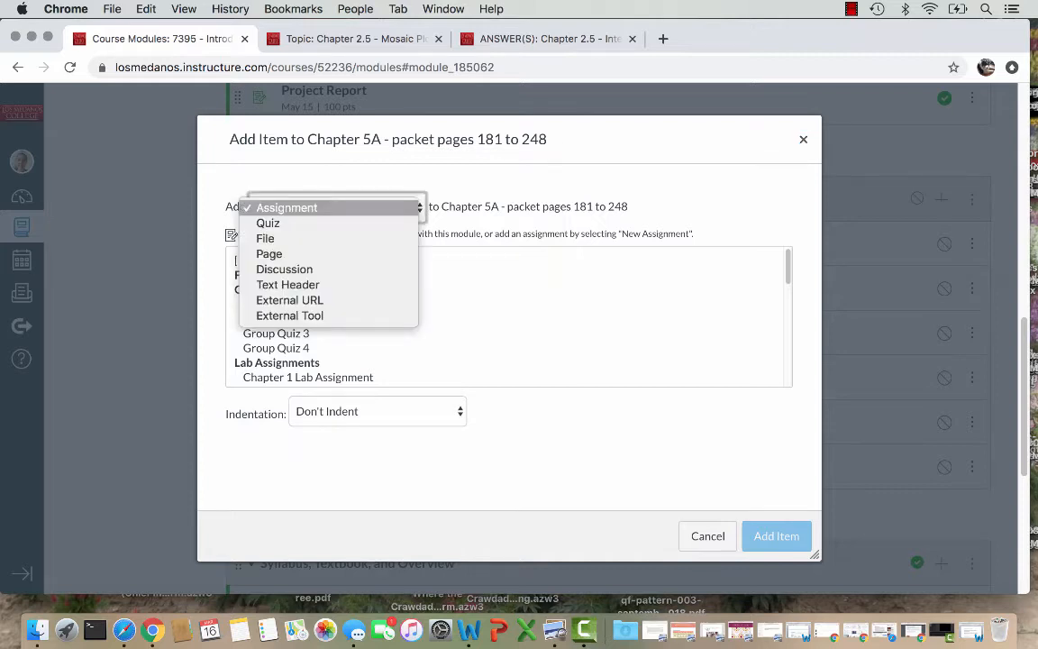
key(Down)
key(Down)
key(Down)
key(Down)
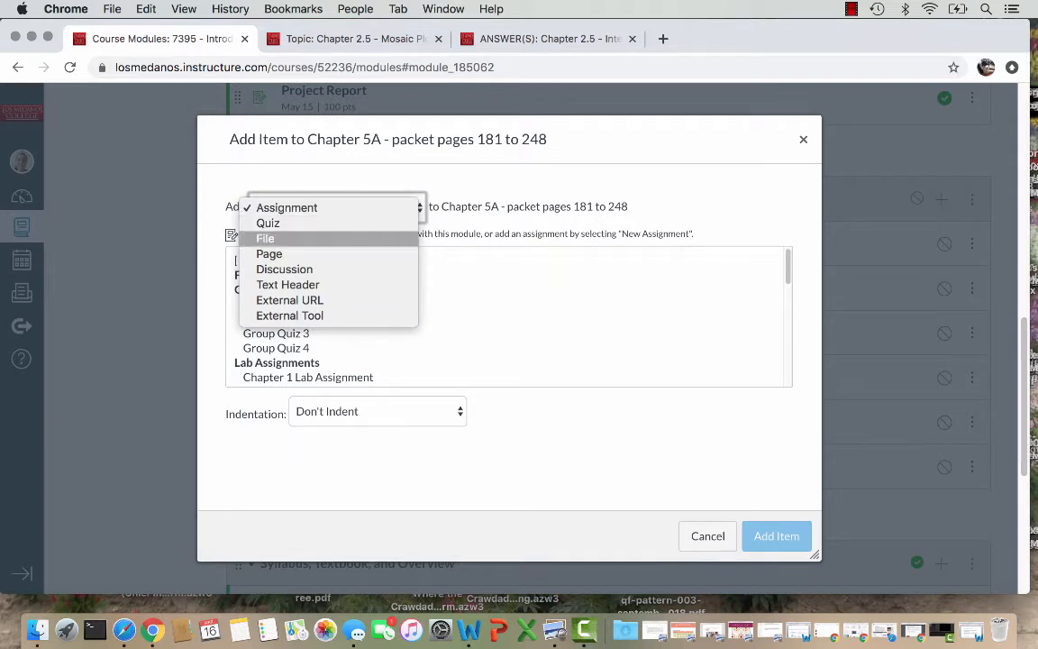
key(Return)
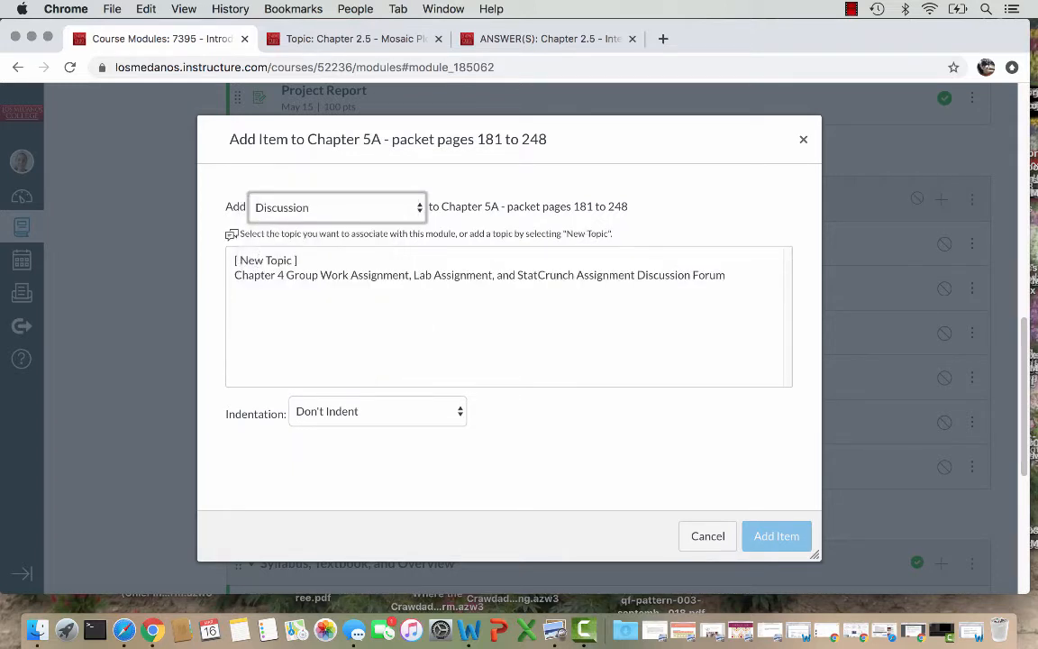
click(266, 260)
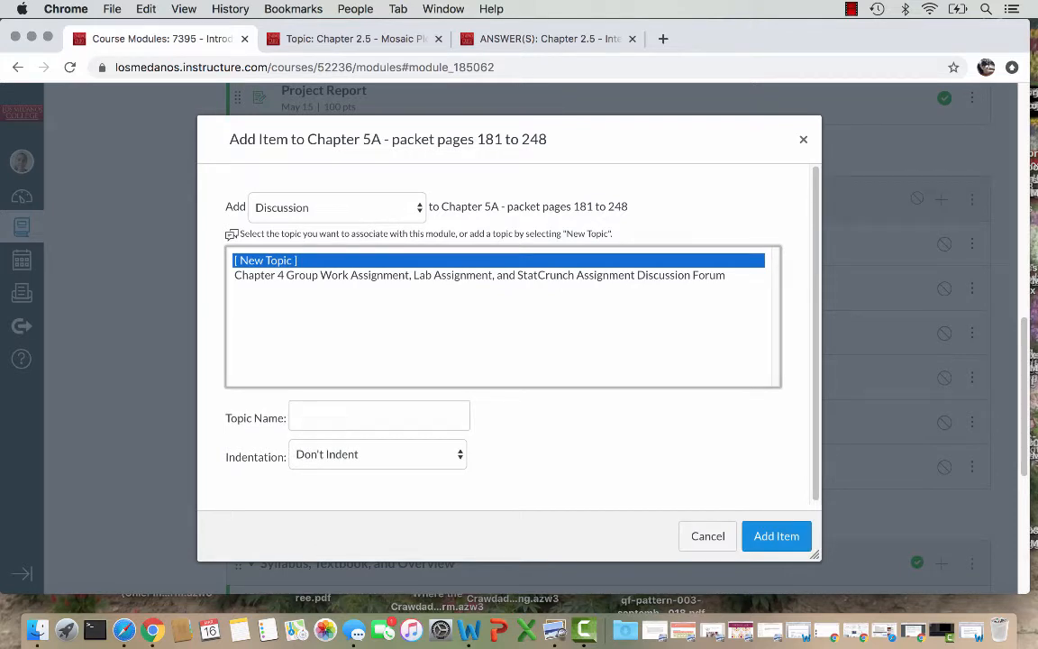
Name the topic "Chapter 5 Group Work Assignment, Lab Assignment, and StatCrunch Assignment Discussion Forum", indent it 1 level, and add it.
click(379, 415)
key(super+v)
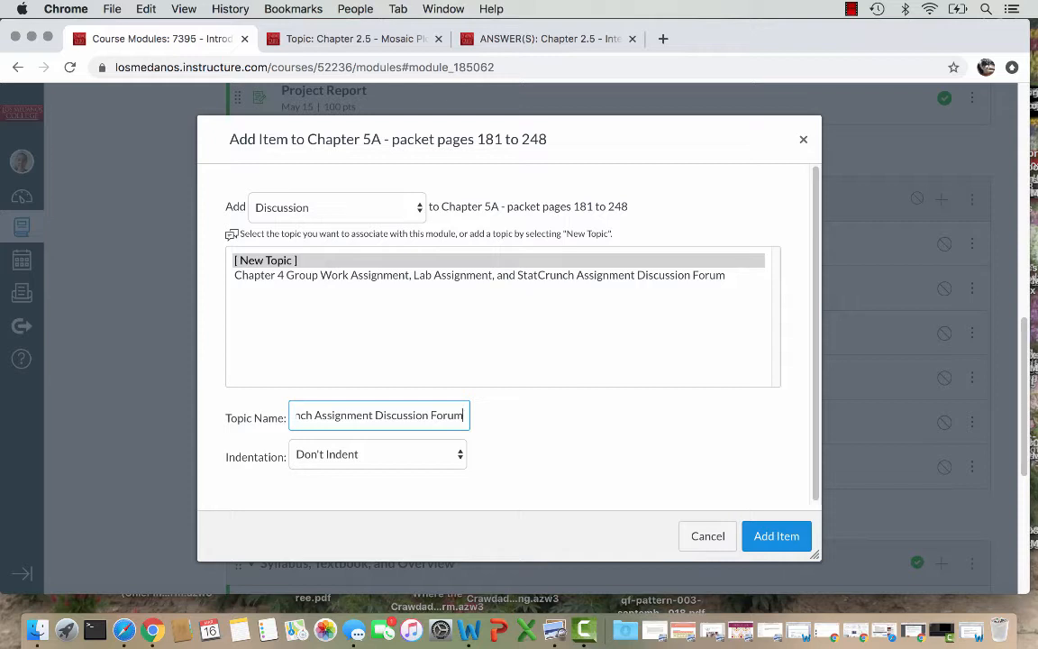
click(377, 454)
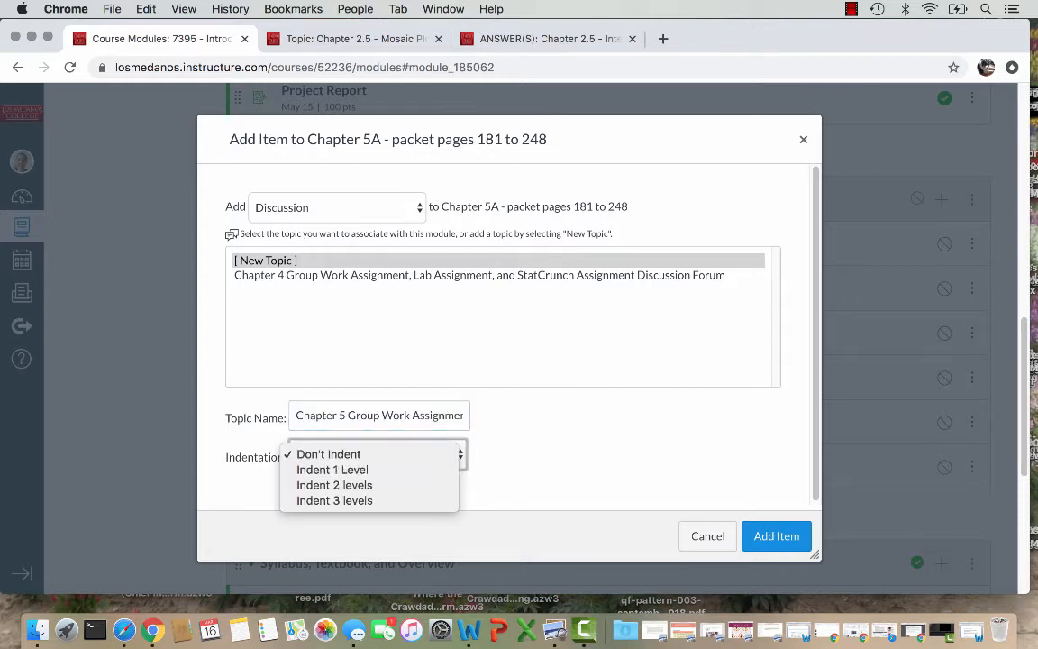
click(333, 470)
click(776, 536)
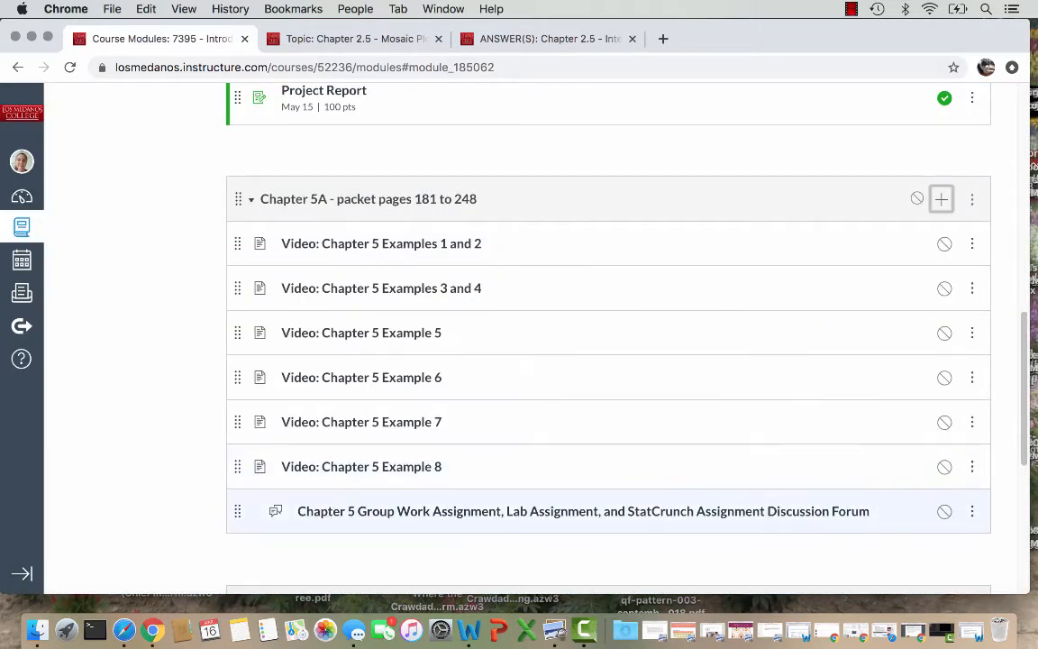
scroll(608, 333, up, 5)
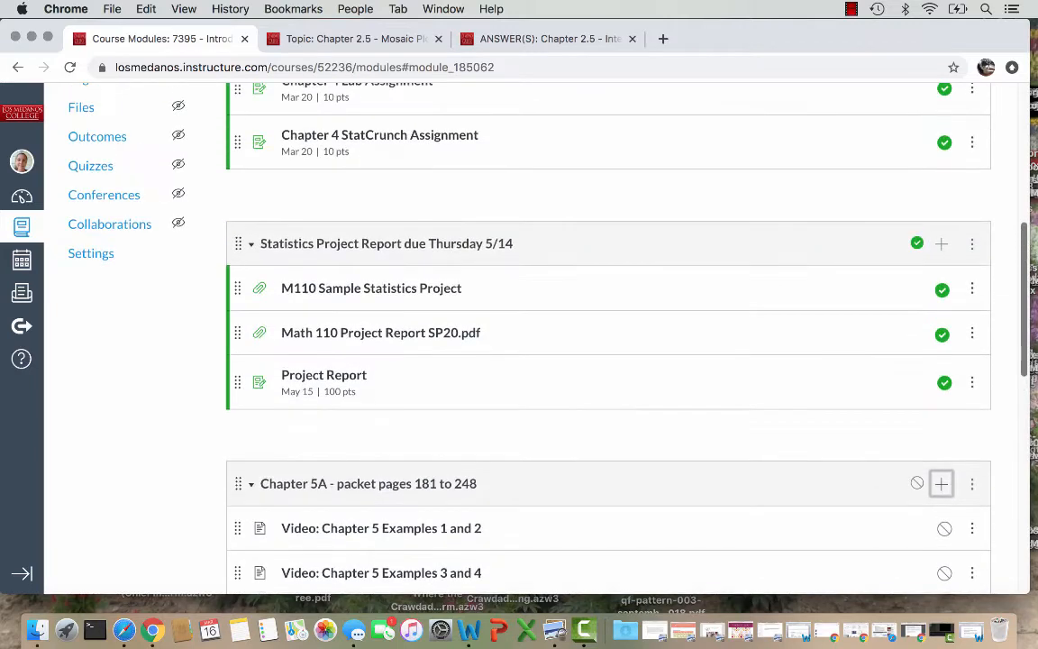
scroll(609, 333, up, 1)
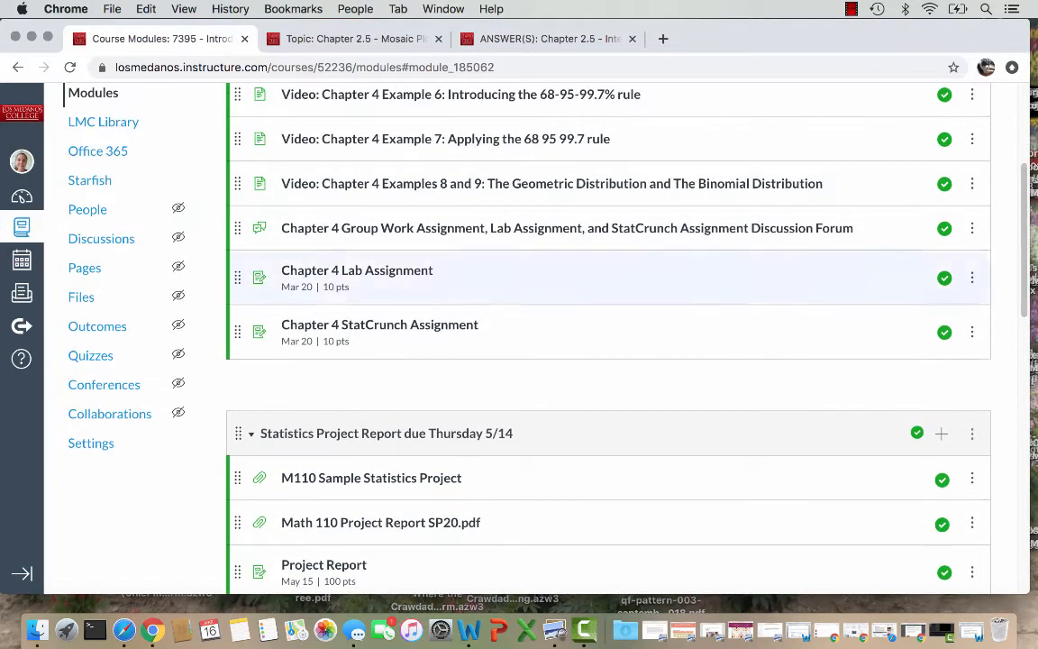
click(973, 332)
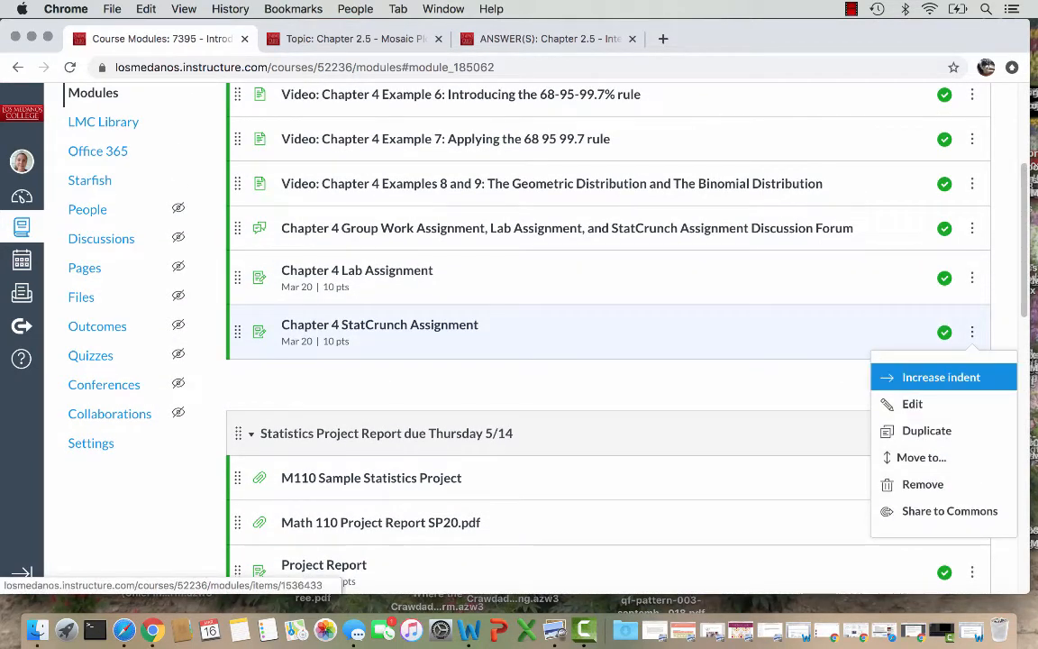
click(941, 377)
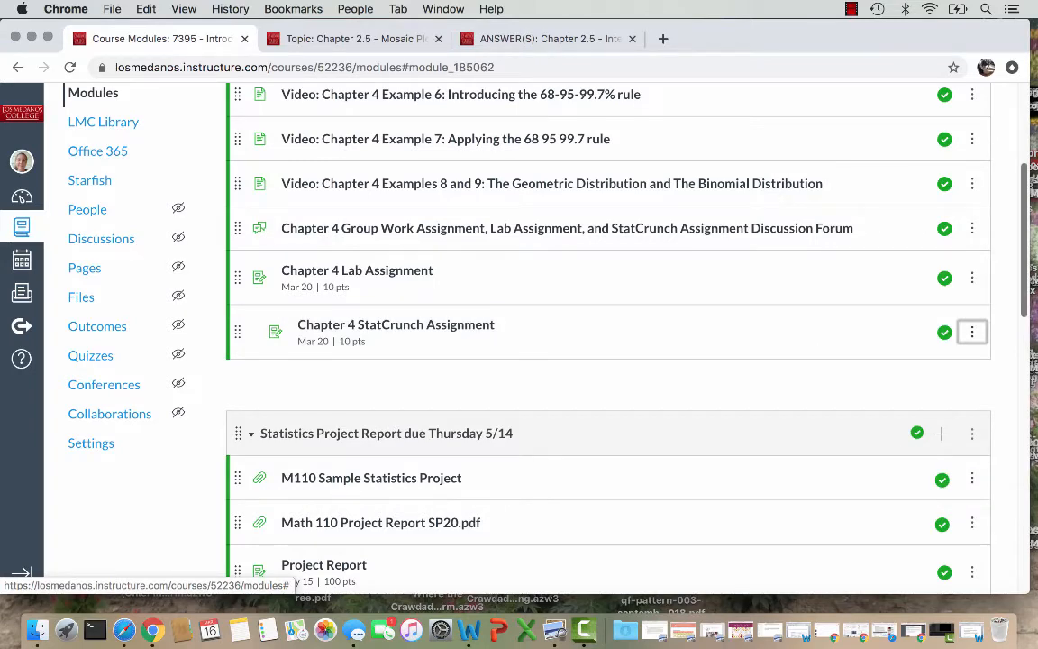
scroll(608, 343, down, 1)
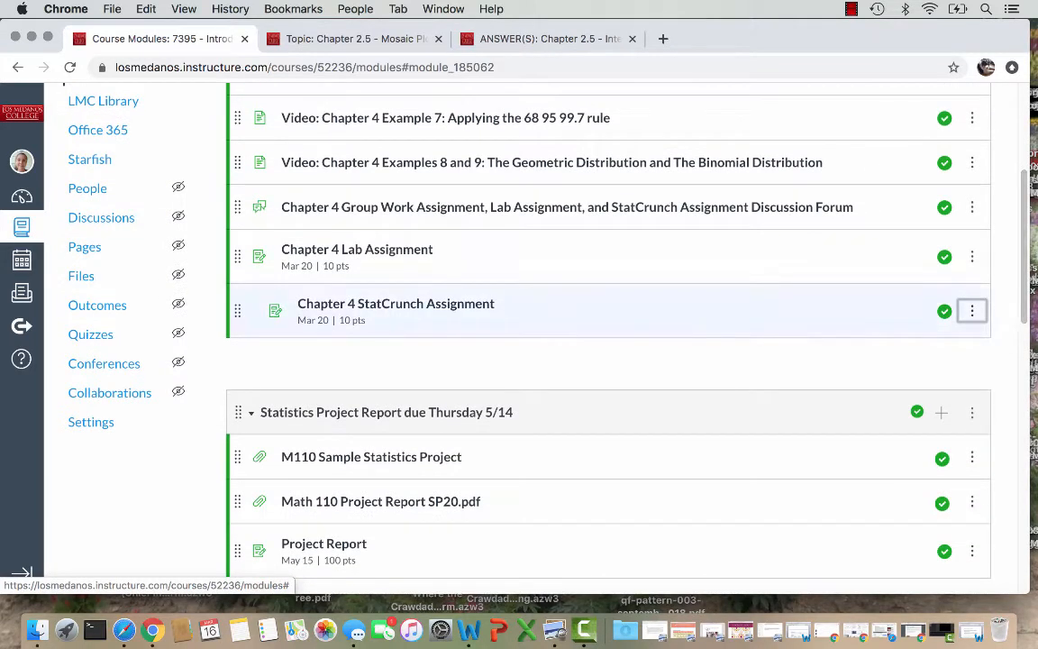
click(972, 311)
click(943, 356)
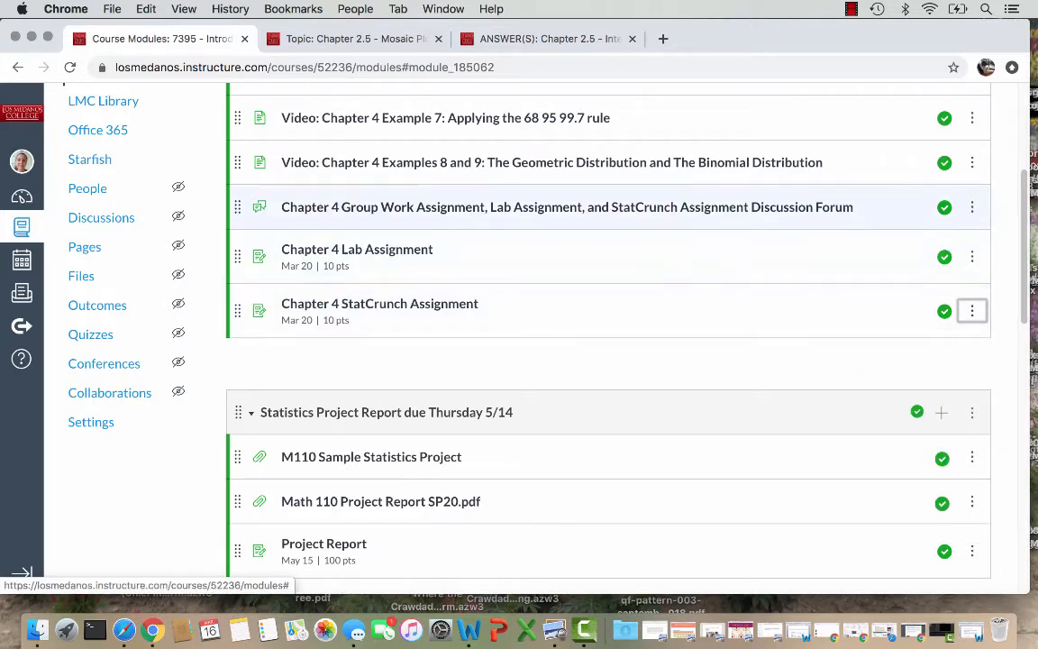
Increase the indent of the Chapter 4 Group Work, Lab, and StatCrunch Assignment Discussion Forum by one level.
click(972, 208)
click(933, 248)
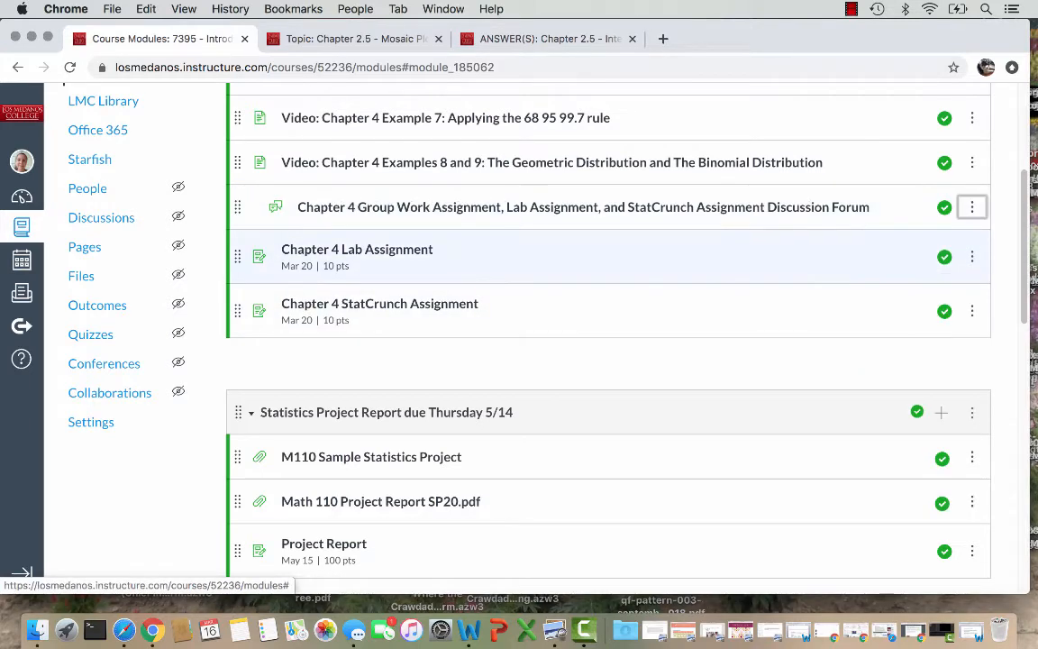
Open the new Chapter 5 Group Work, Lab, and StatCrunch Assignment Discussion Forum in the Chapter 5A module.
scroll(609, 360, down, 10)
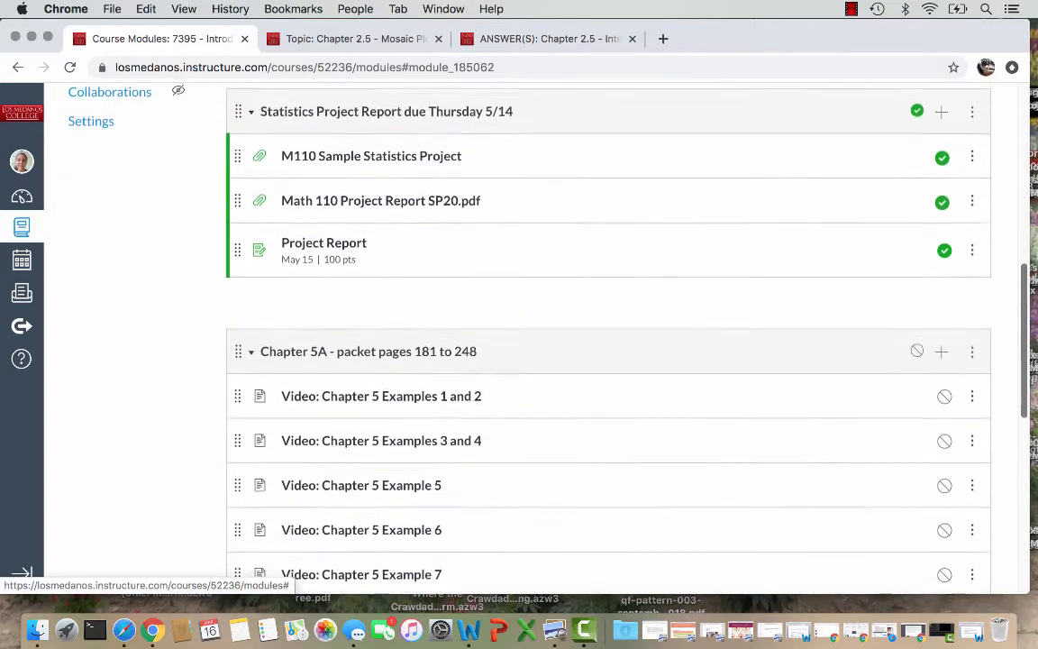
scroll(609, 361, down, 2)
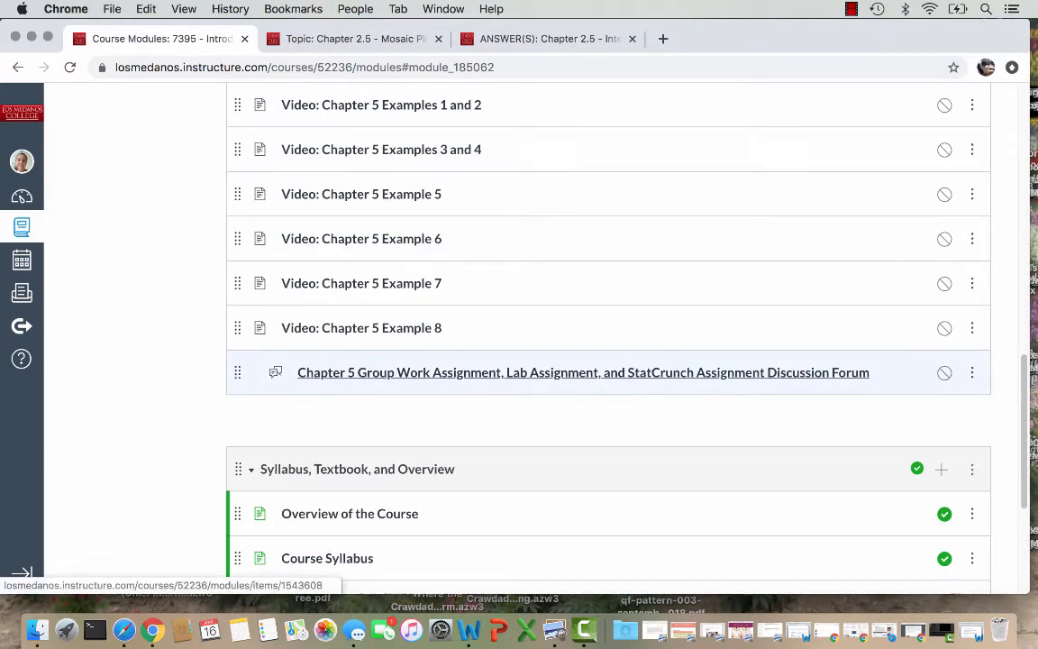
click(658, 372)
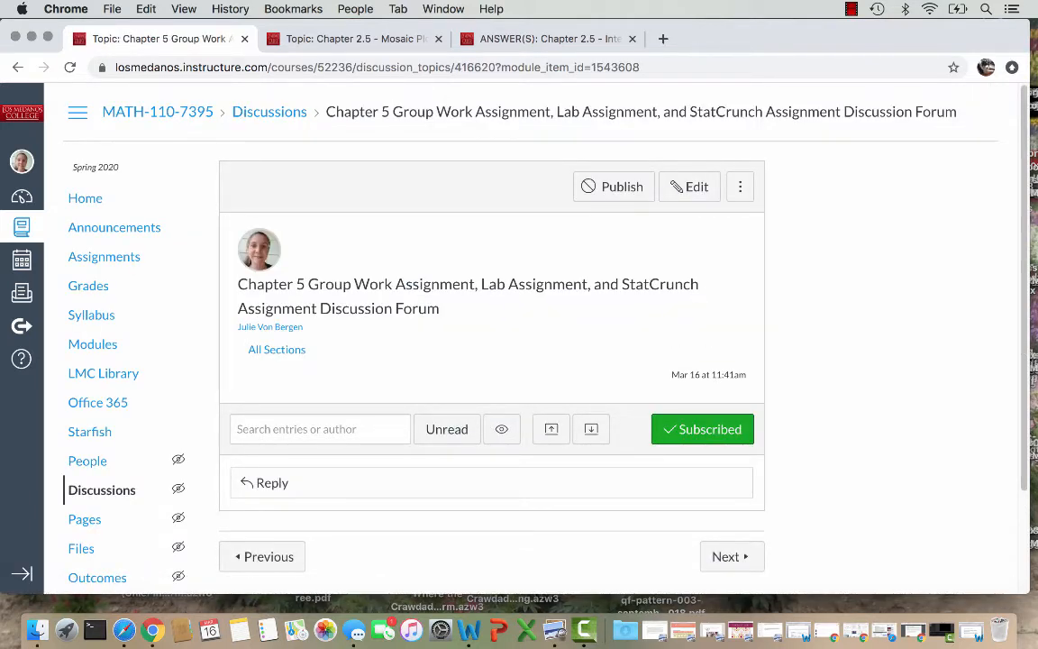
Switch to the Word document "Discussion Assignments for Canvas – March 2020" and copy the paragraph beginning "In this forum, you can post any questions".
click(880, 633)
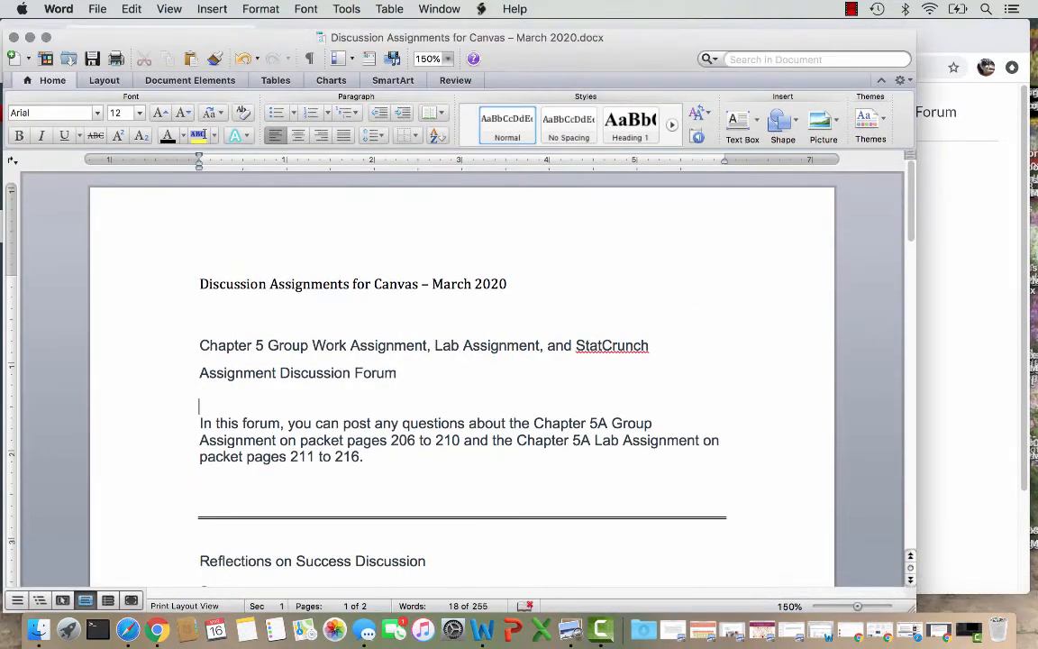
drag(364, 457, 200, 423)
key(super+c)
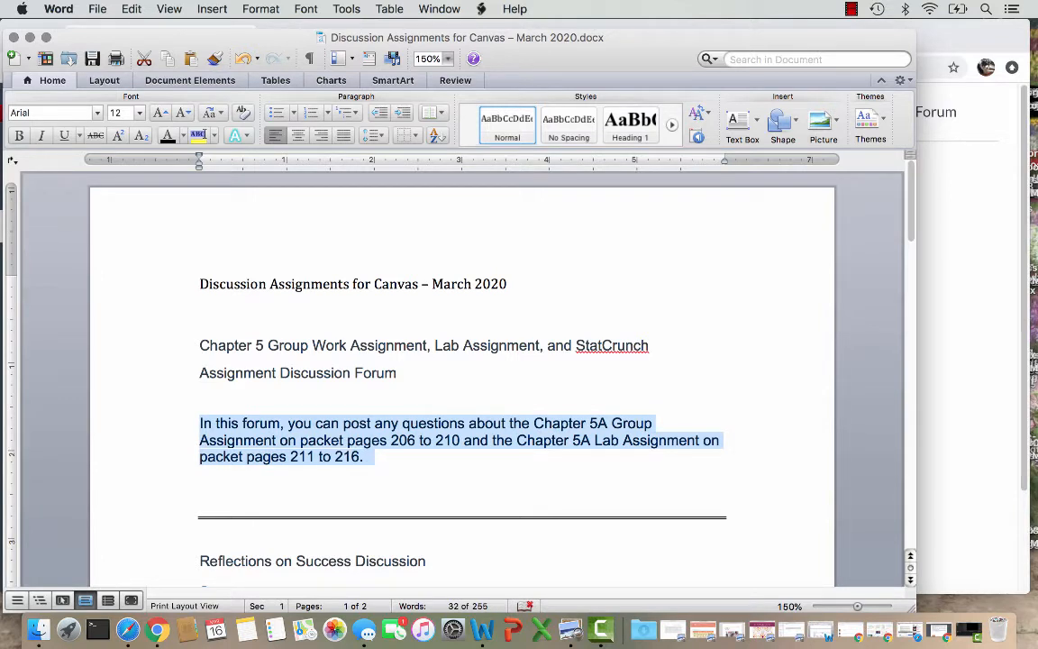
click(200, 475)
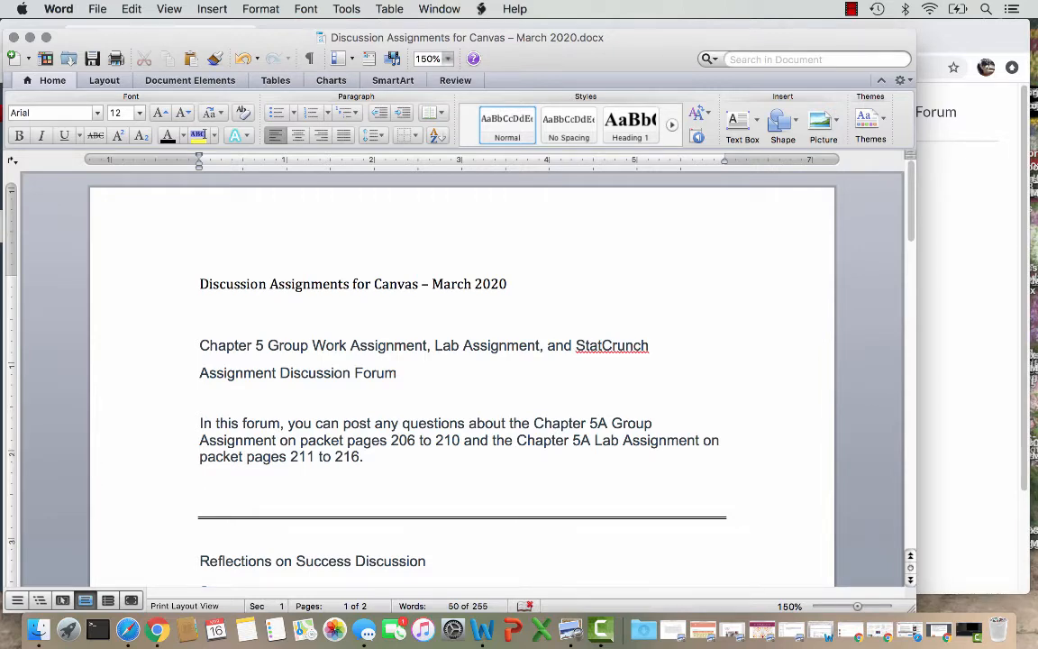
Switch back to Chrome, edit the Chapter 5 discussion topic, and paste the copied paragraph into its body.
key(super+Tab)
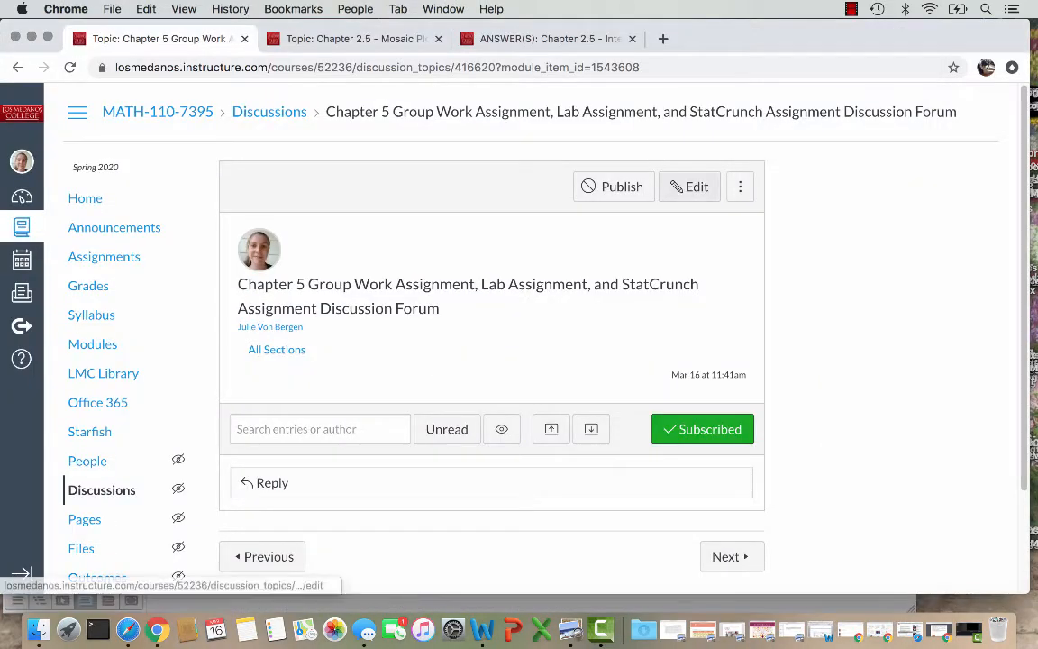
click(690, 186)
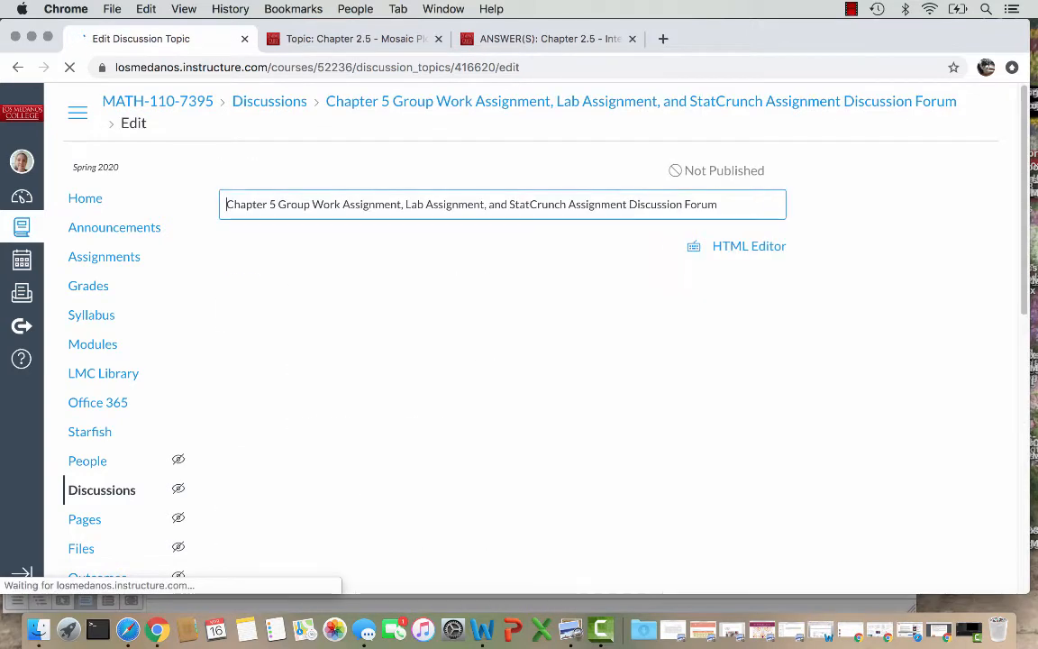
click(231, 301)
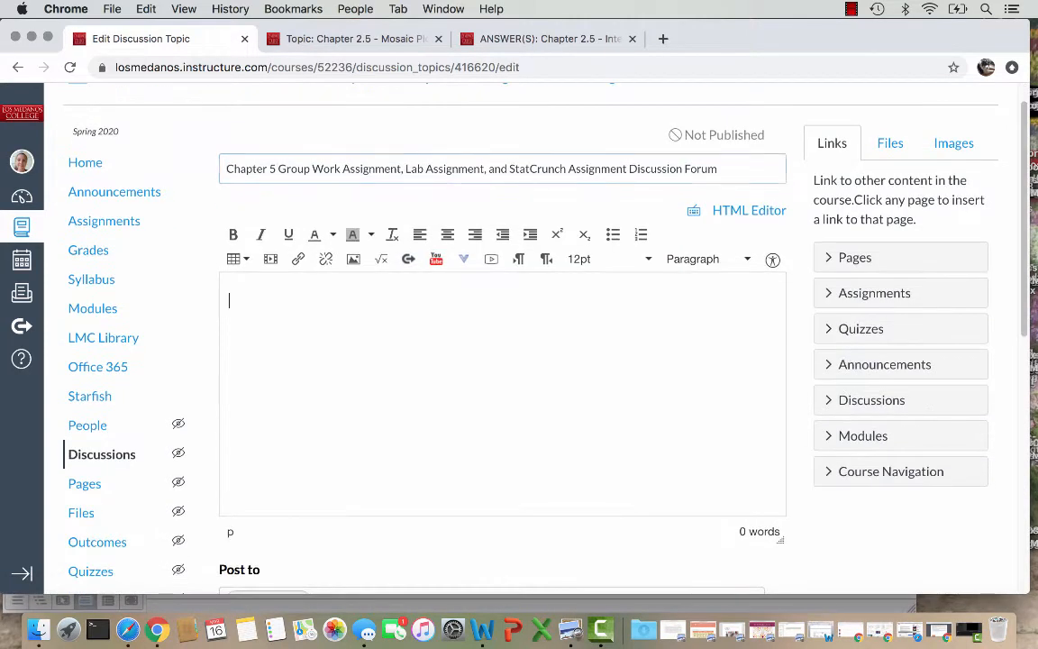
key(super+v)
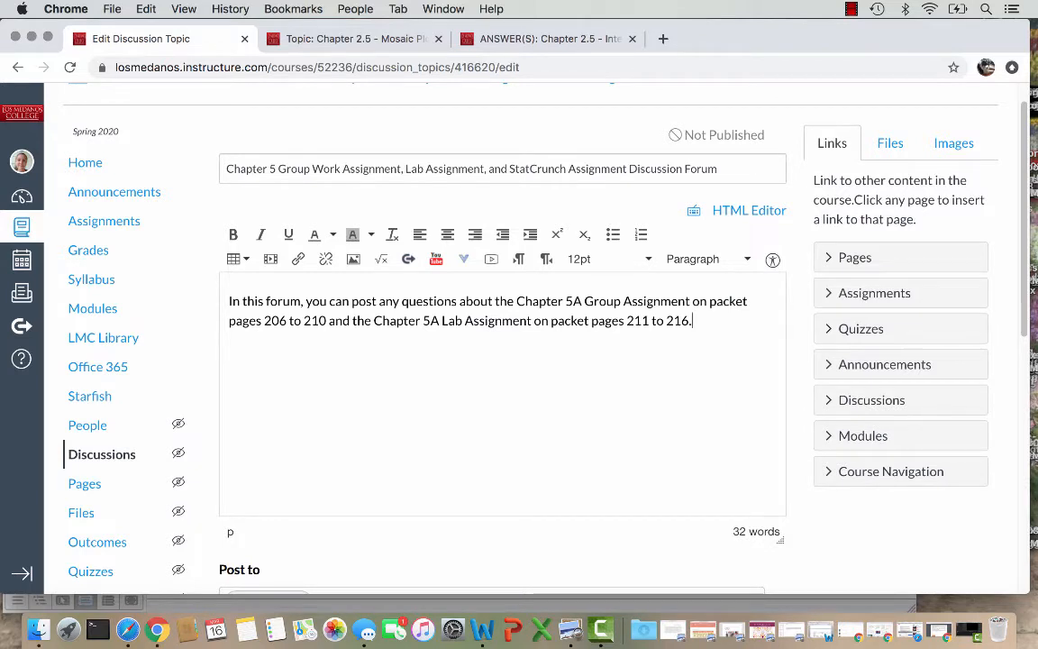
Add a paragraph saying the discussion is not graded, the professor will answer questions, and students are welcome to answer each other's questions in this discussion forum.
key(Return)
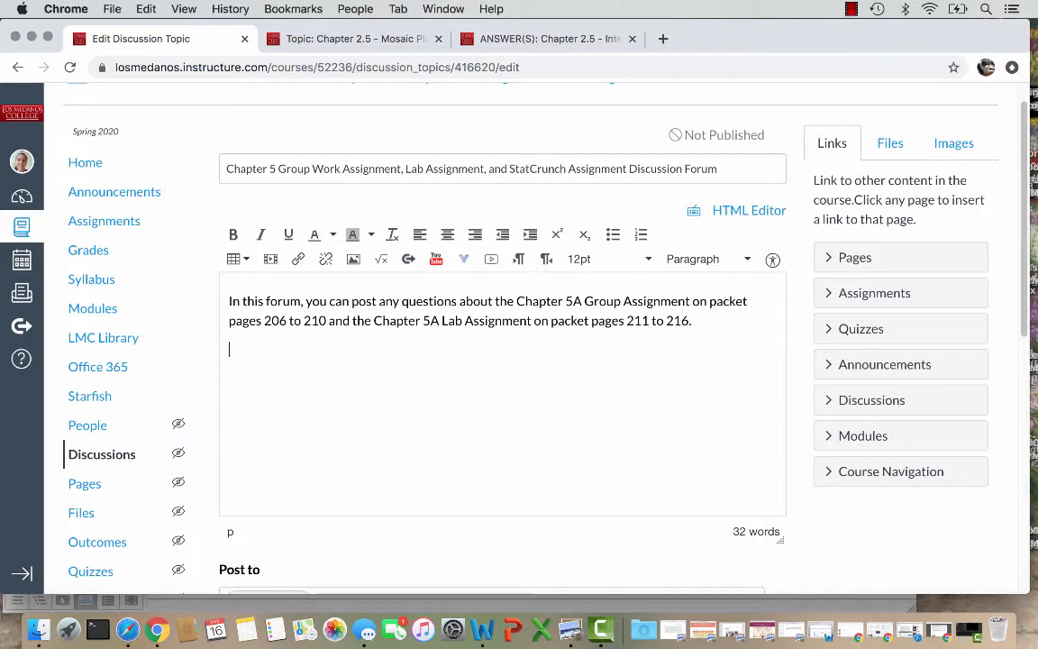
text(This disc)
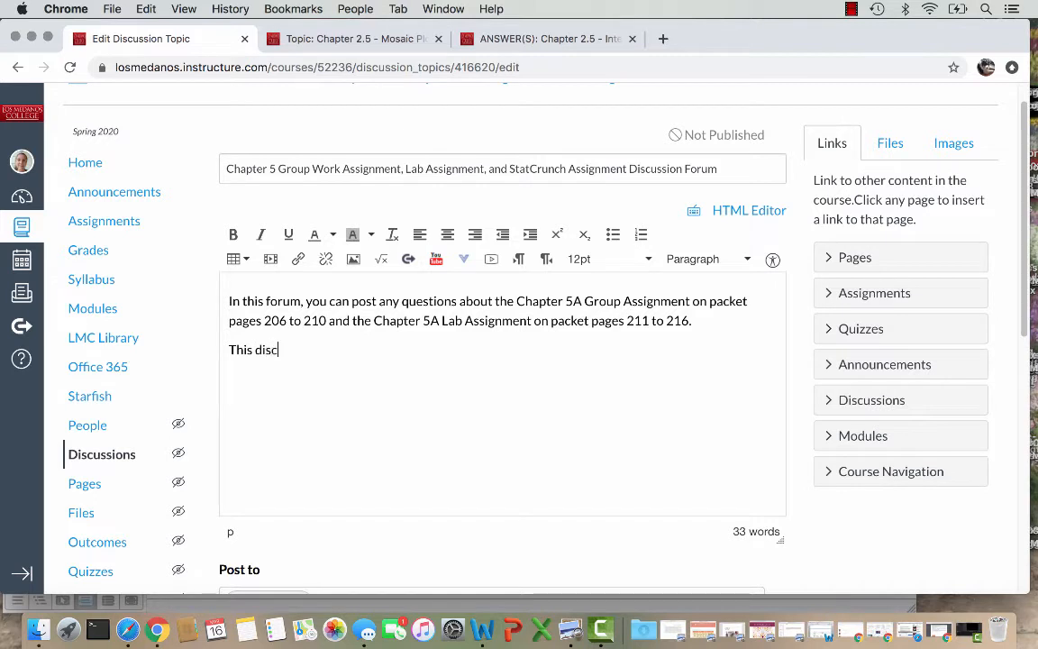
text(ussion is not graded. )
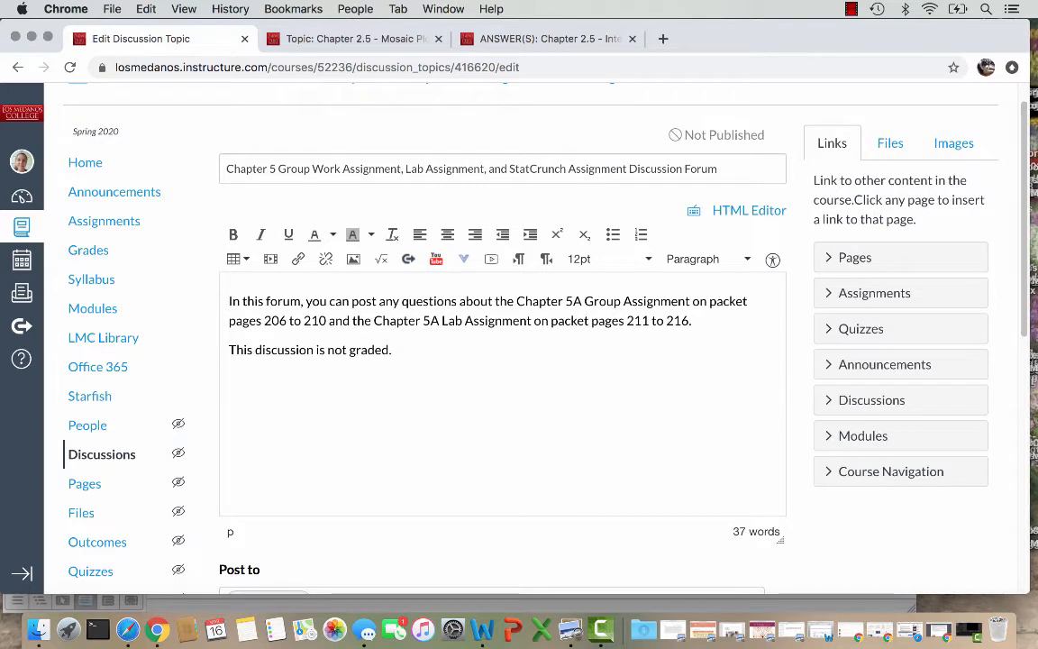
text( Professor Julie will answ)
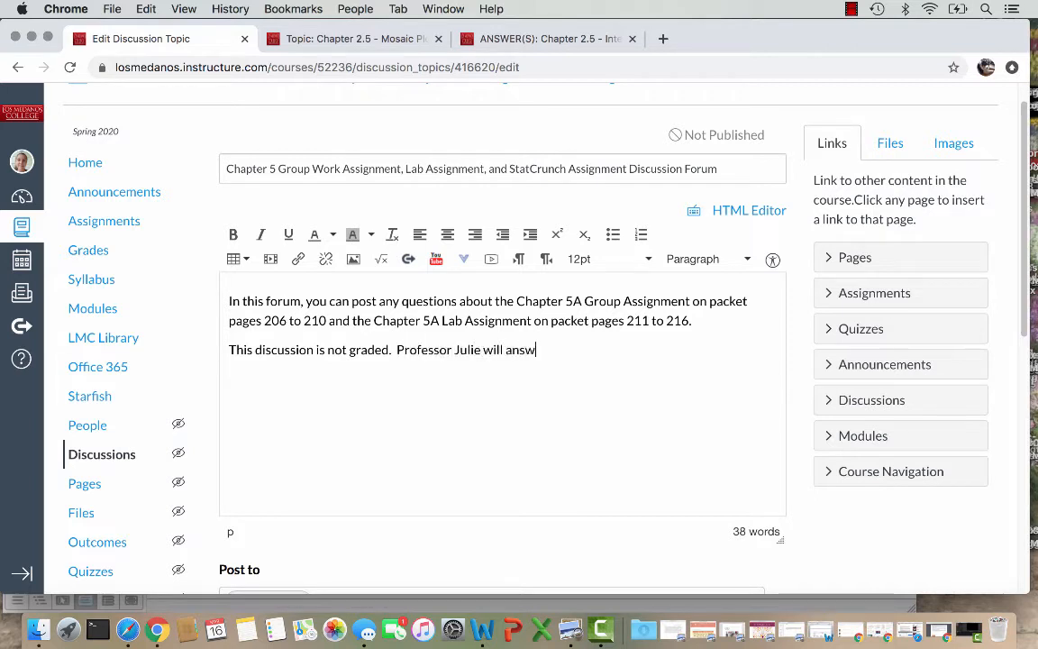
text(er questions, a)
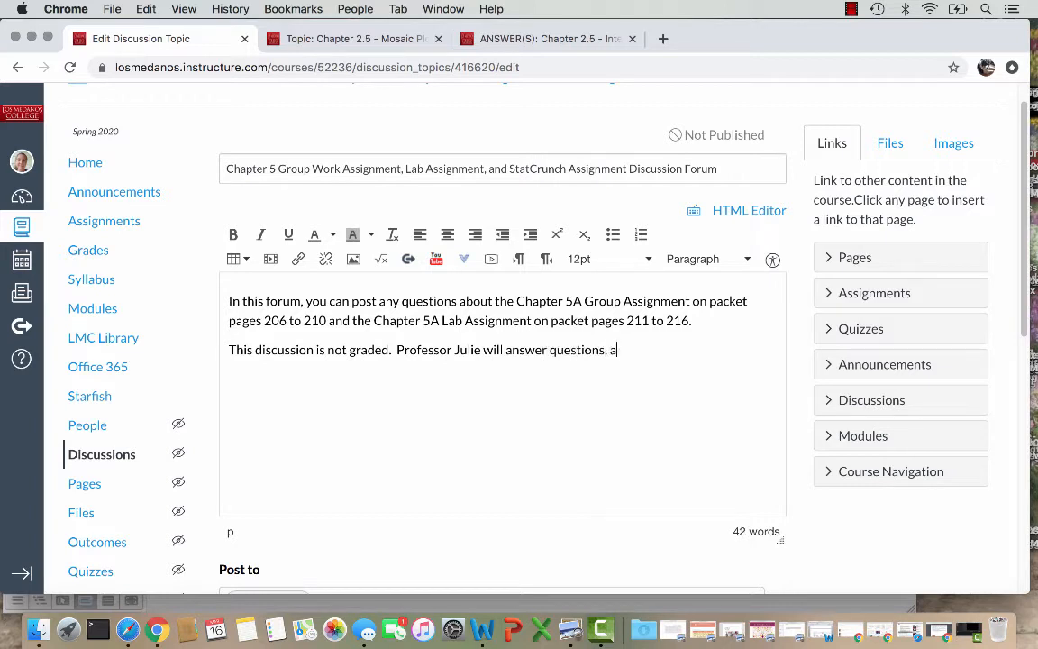
text(nd students are welcom)
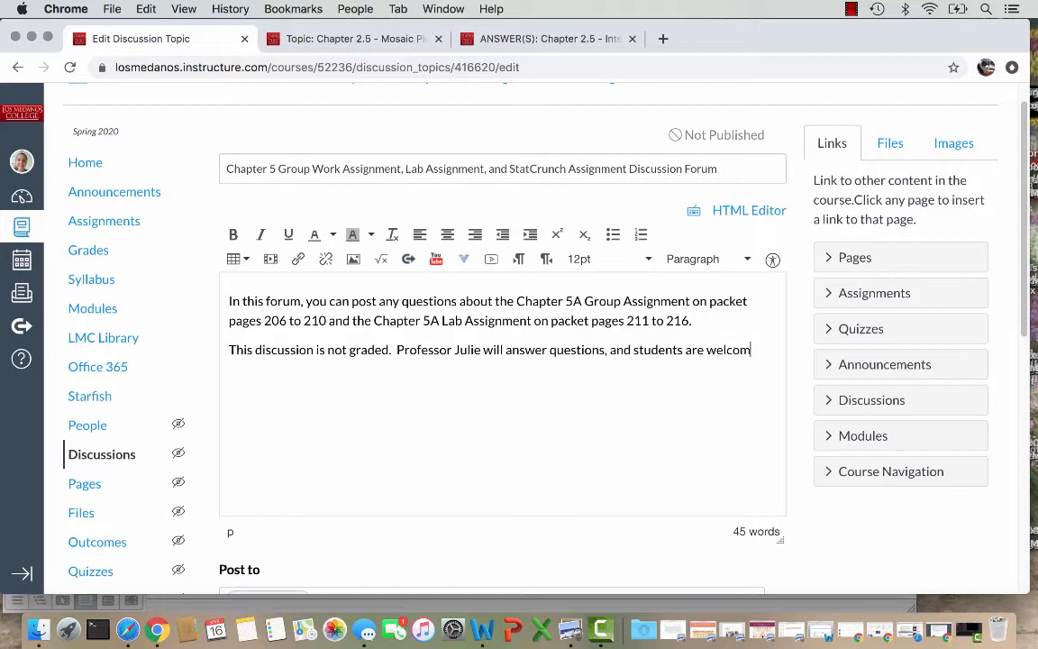
text(e to answer each other)
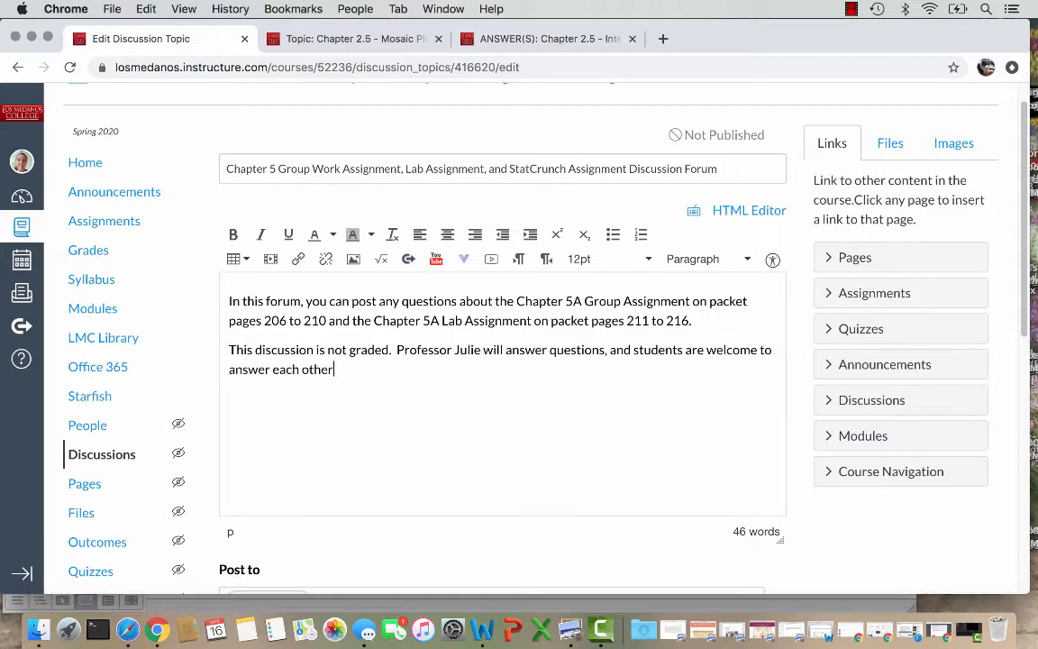
text('s questions)
text(in this disc)
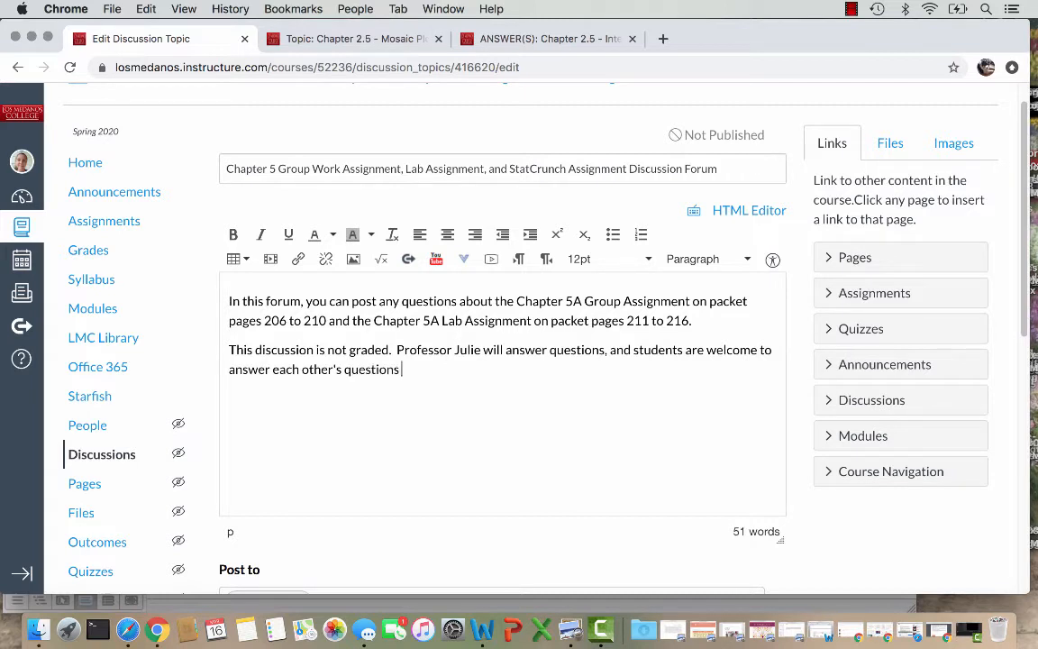
text(ussion forum.)
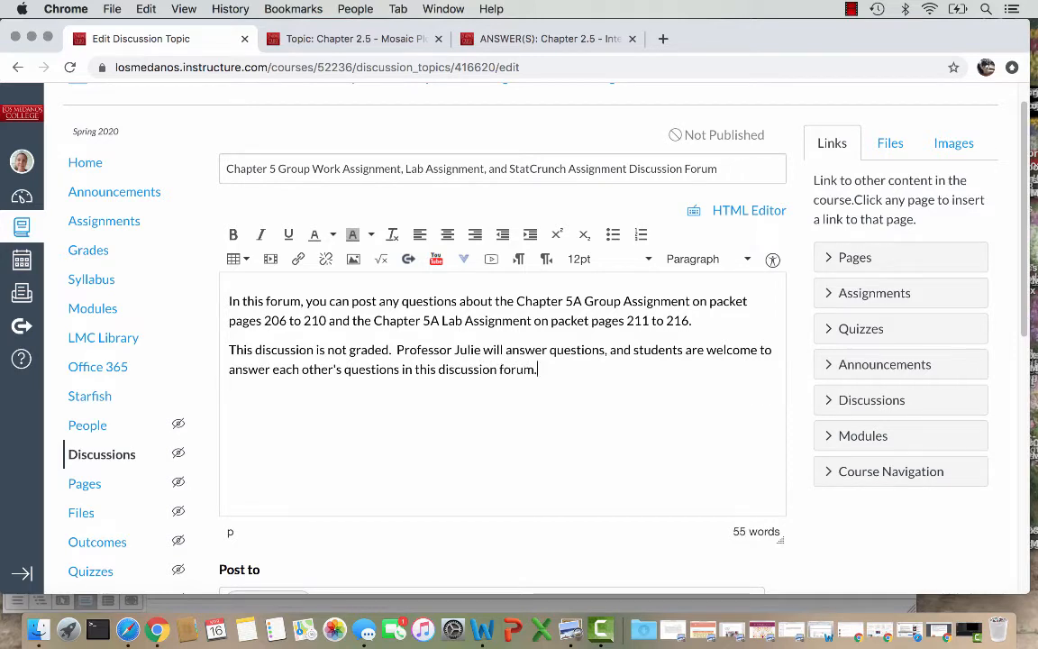
Allow threaded replies and liking for the Chapter 5 discussion, then save and publish it.
scroll(519, 361, down, 6)
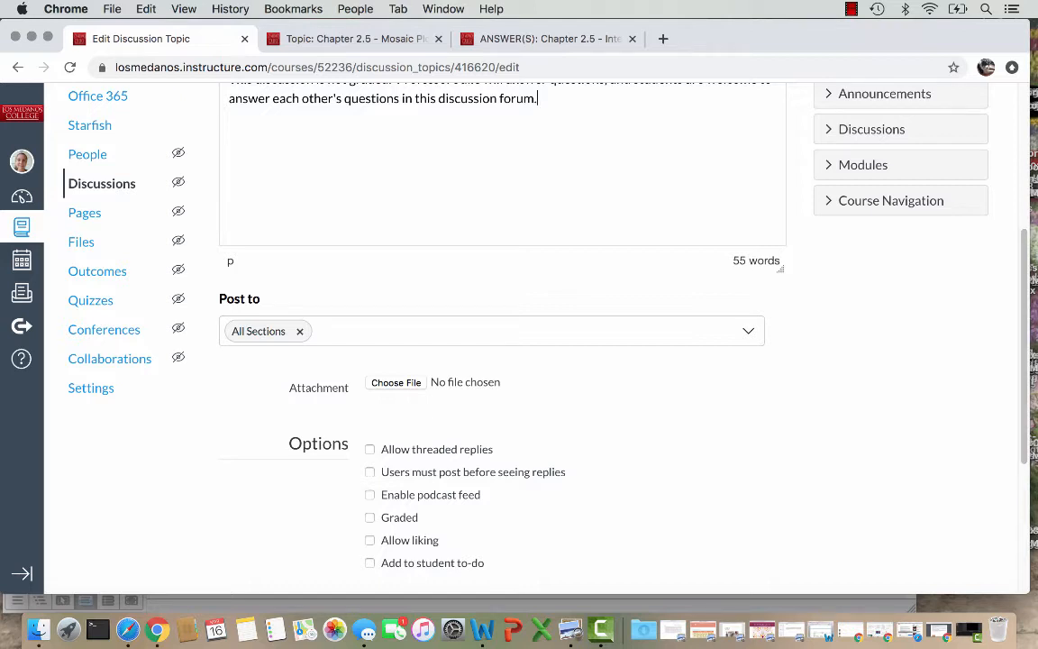
scroll(505, 343, down, 3)
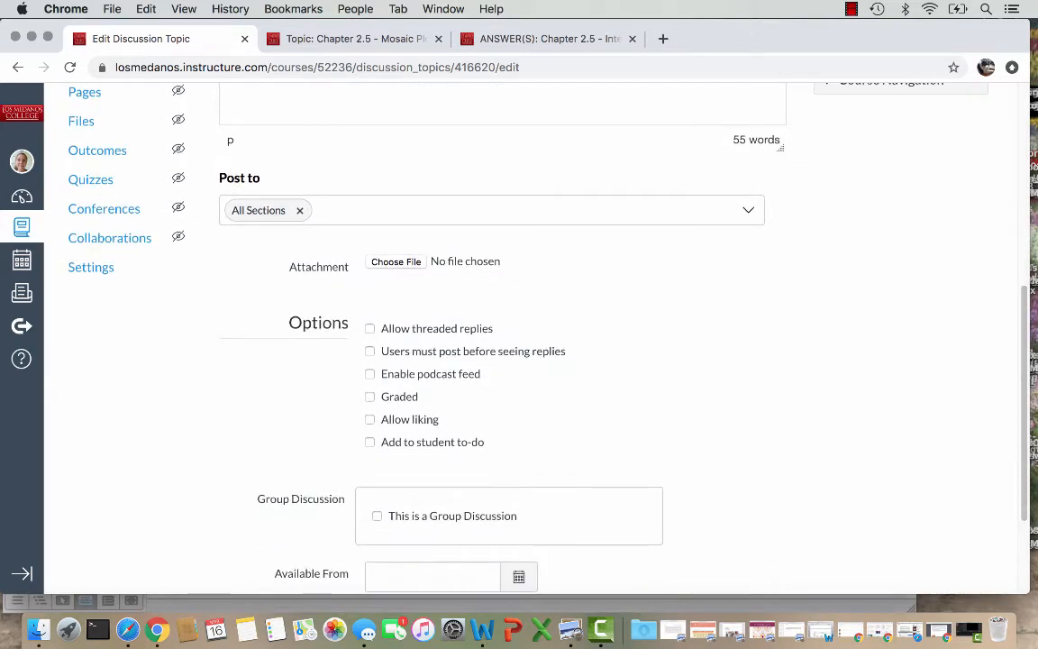
click(371, 329)
click(370, 420)
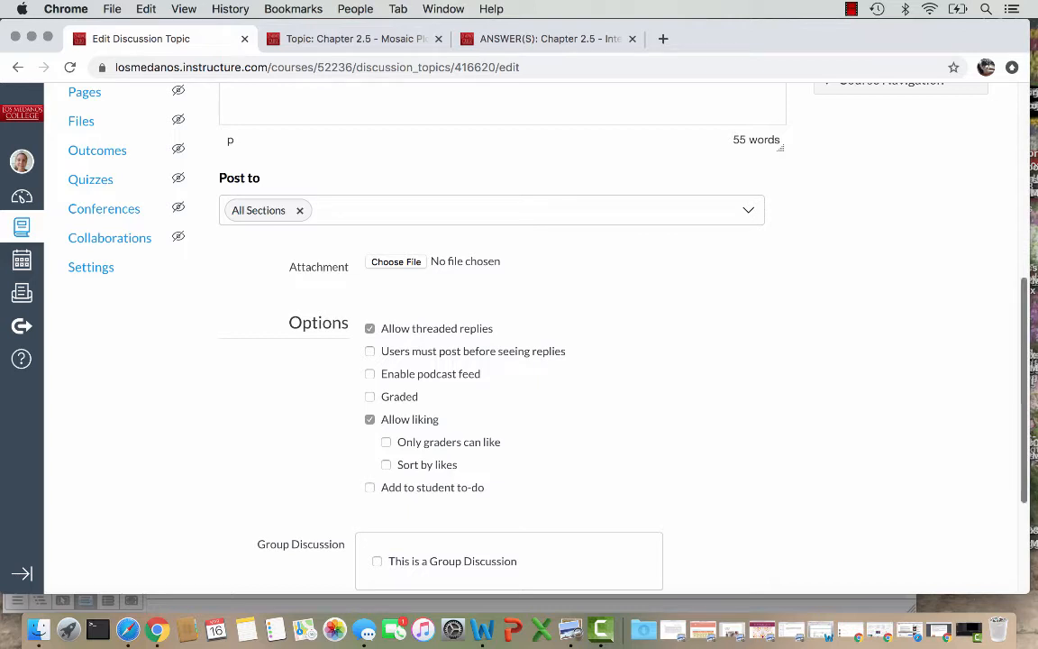
scroll(519, 342, down, 5)
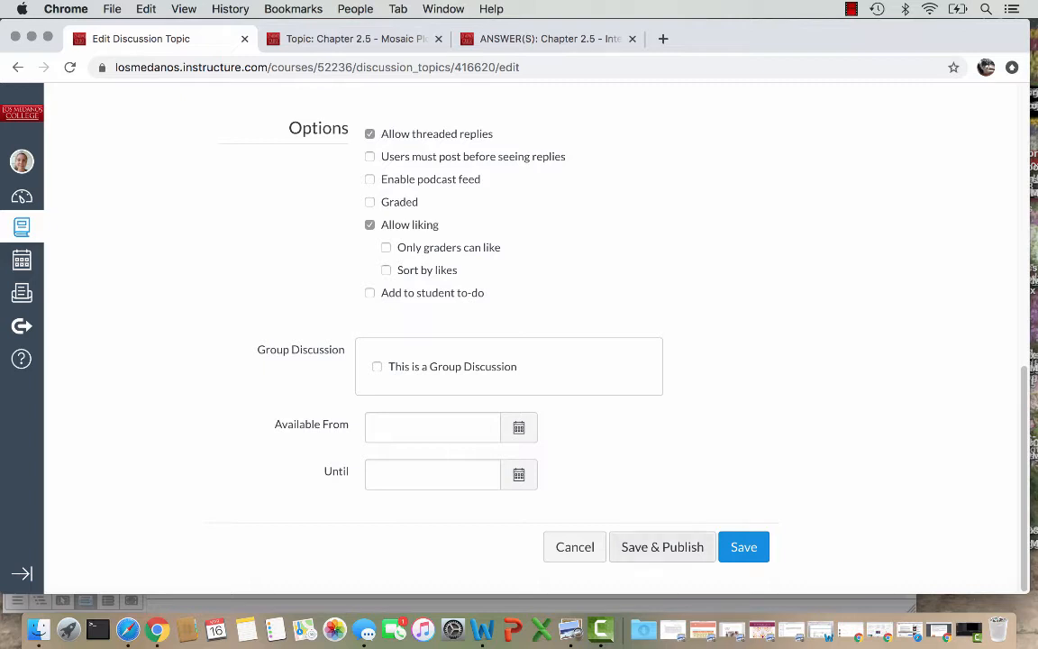
click(662, 547)
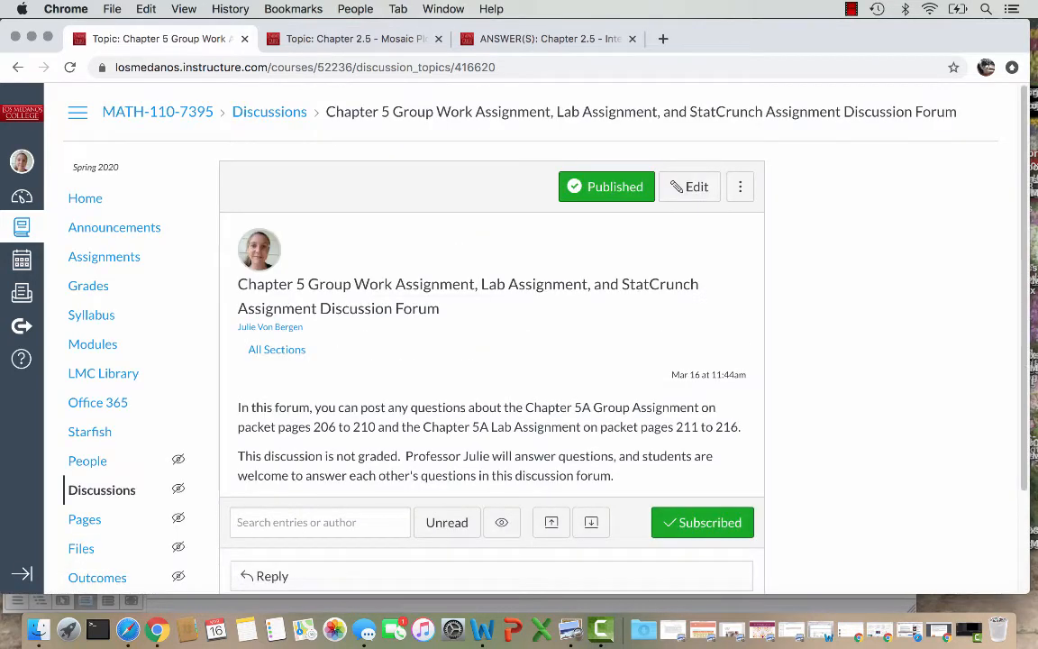
Return to the course modules and publish the module "Chapter 5A - packet pages 181 to 248".
scroll(491, 360, down, 1)
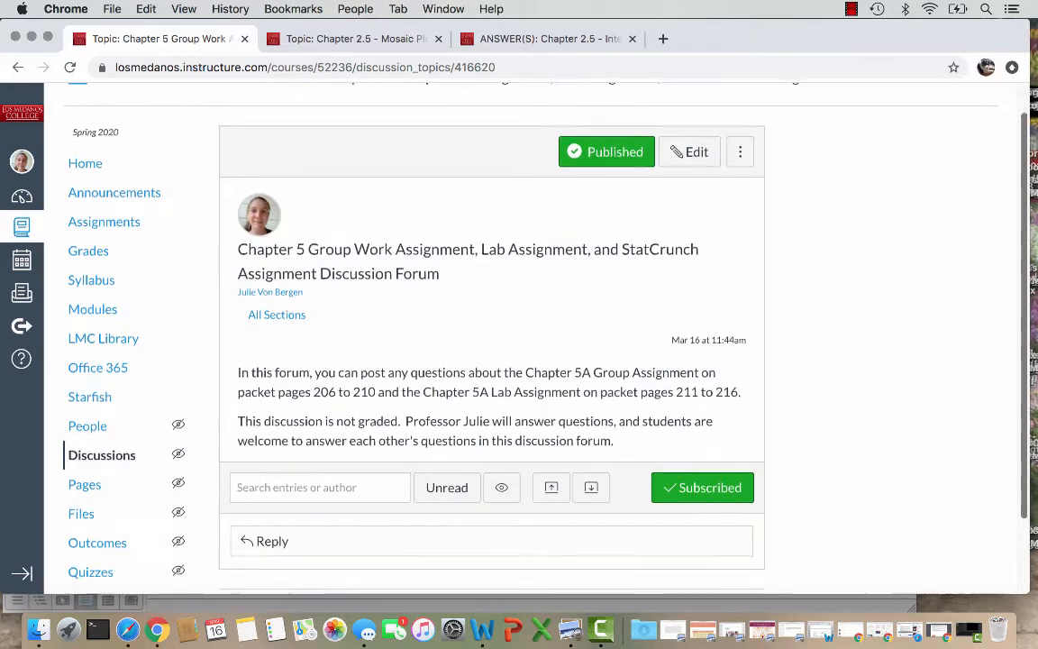
scroll(491, 361, down, 1)
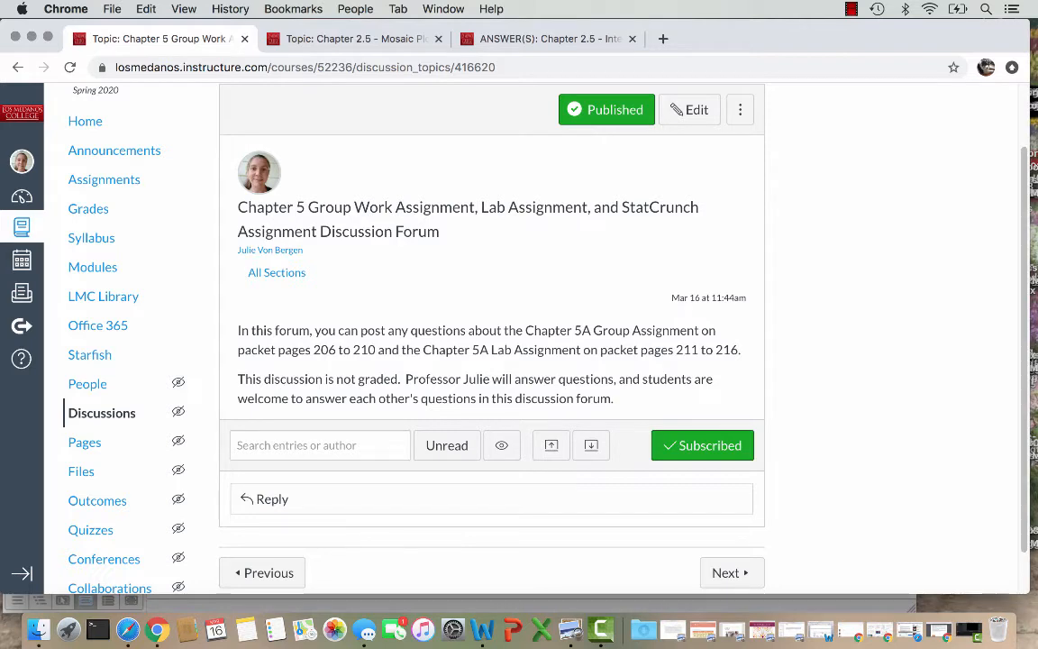
click(91, 267)
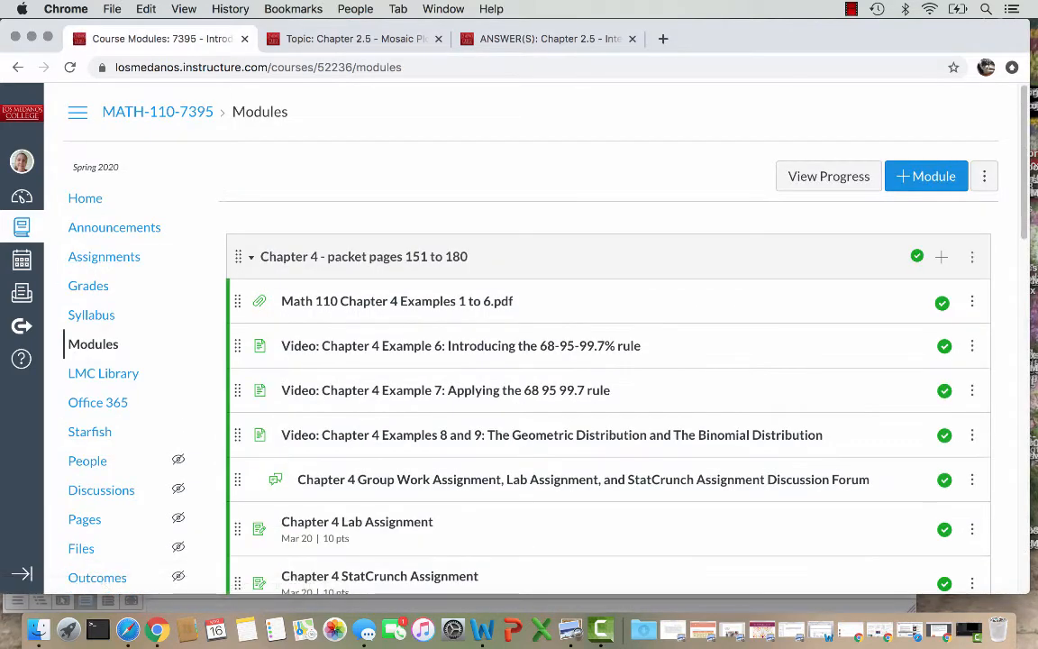
scroll(608, 360, down, 10)
scroll(609, 360, down, 7)
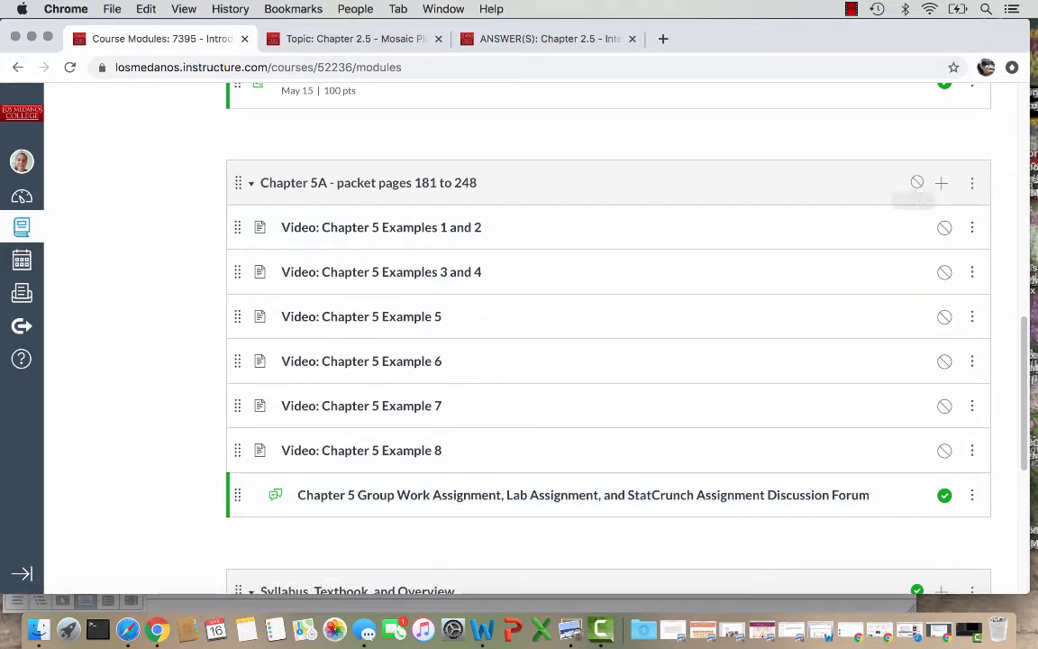
click(916, 182)
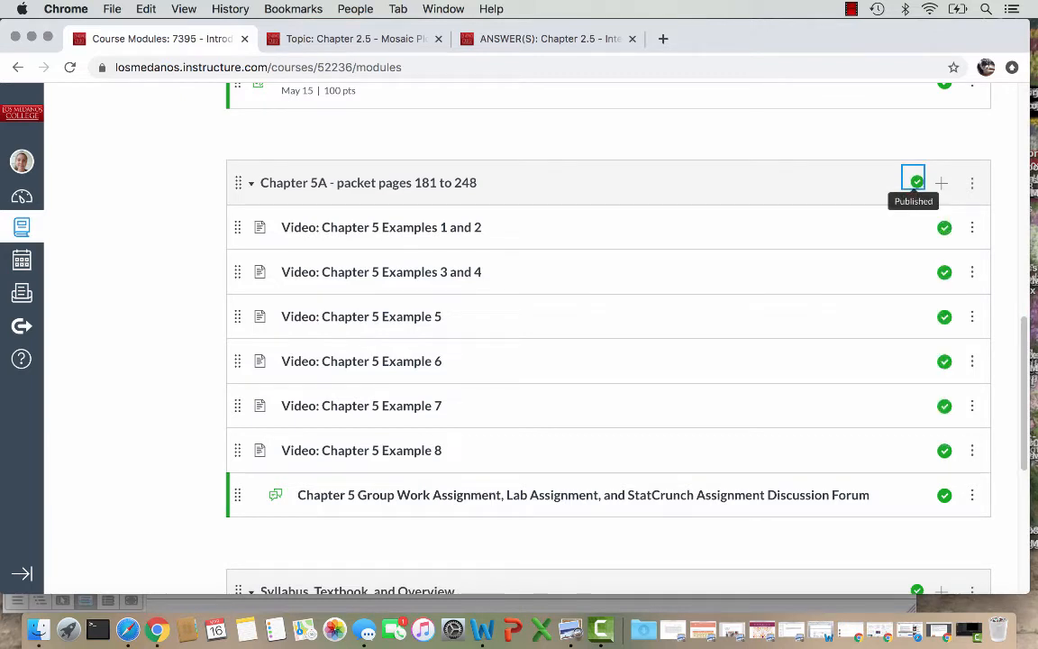
Unpublish the six Chapter 5 video pages, from Examples 1 and 2 through Example 8, in the Chapter 5A module.
click(944, 228)
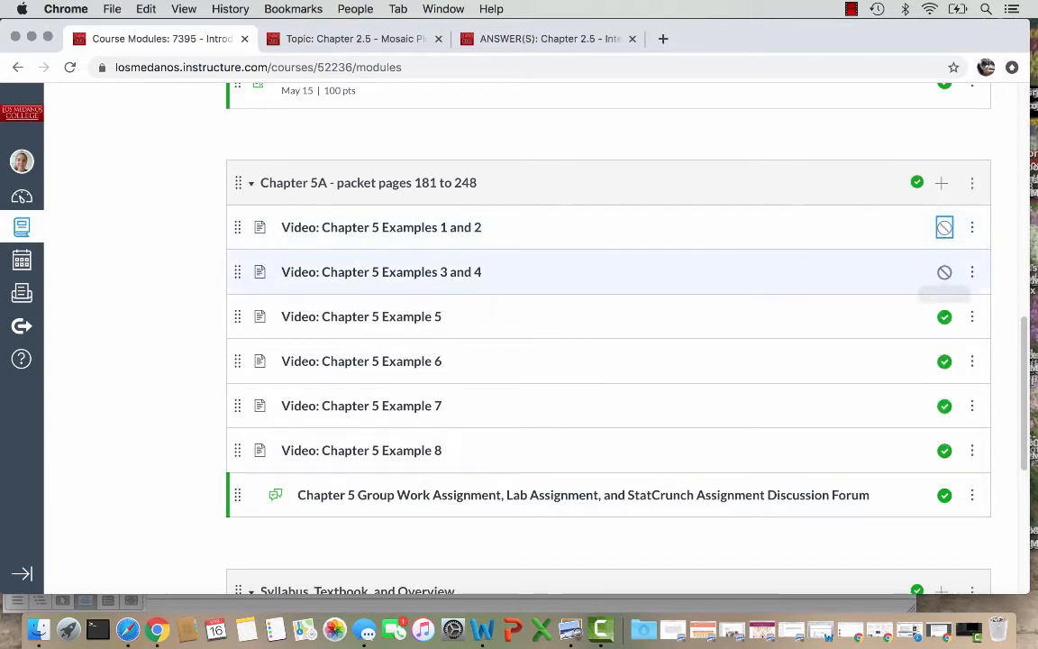
click(945, 271)
click(944, 317)
click(944, 360)
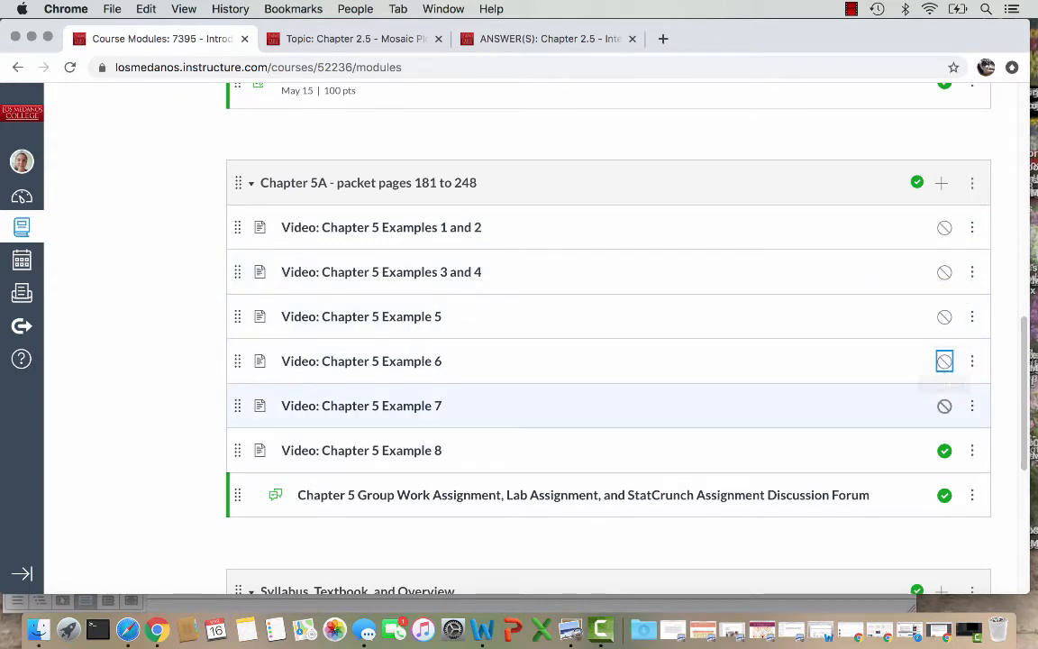
click(945, 406)
click(945, 449)
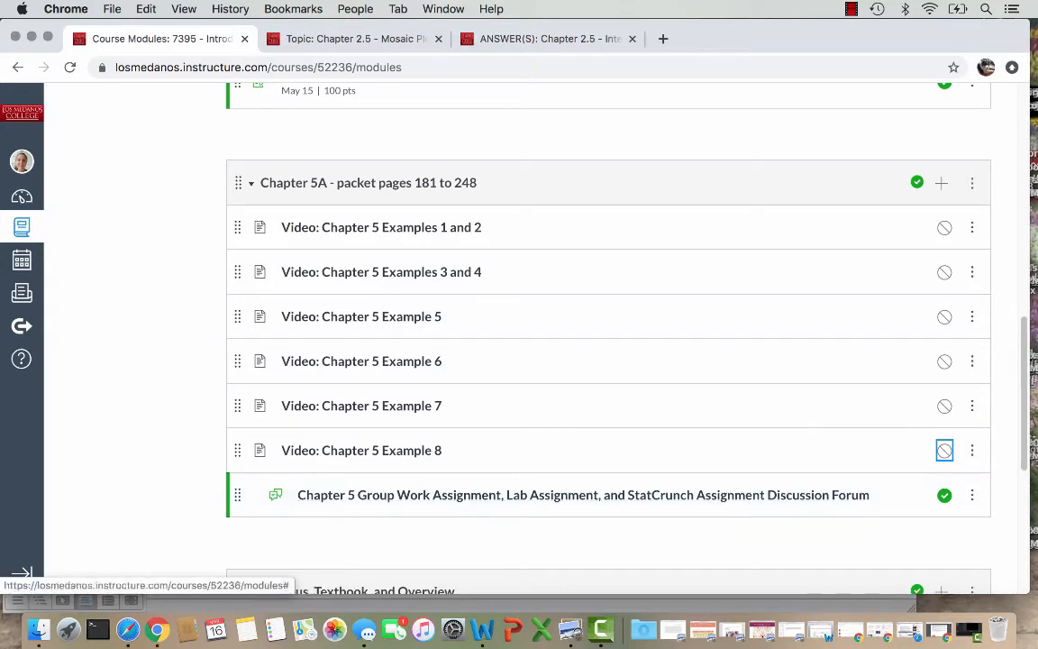
Switch to the Word document "Discussion Assignments for Canvas – March 2020" and copy the heading "Reflections on Success Discussion".
scroll(608, 361, up, 3)
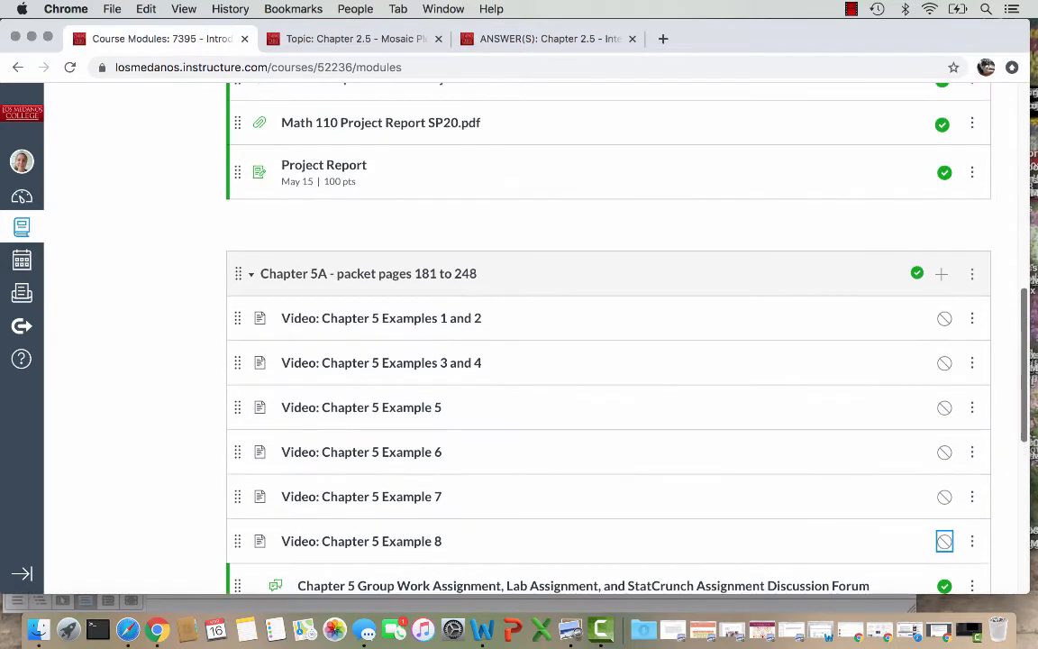
scroll(608, 361, up, 10)
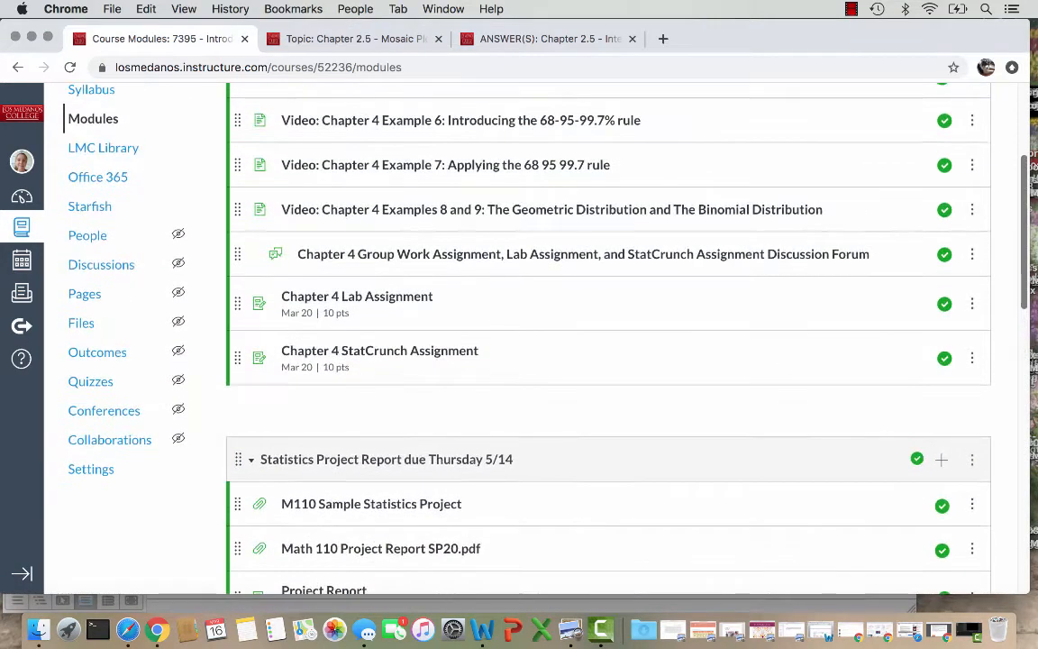
scroll(608, 361, up, 2)
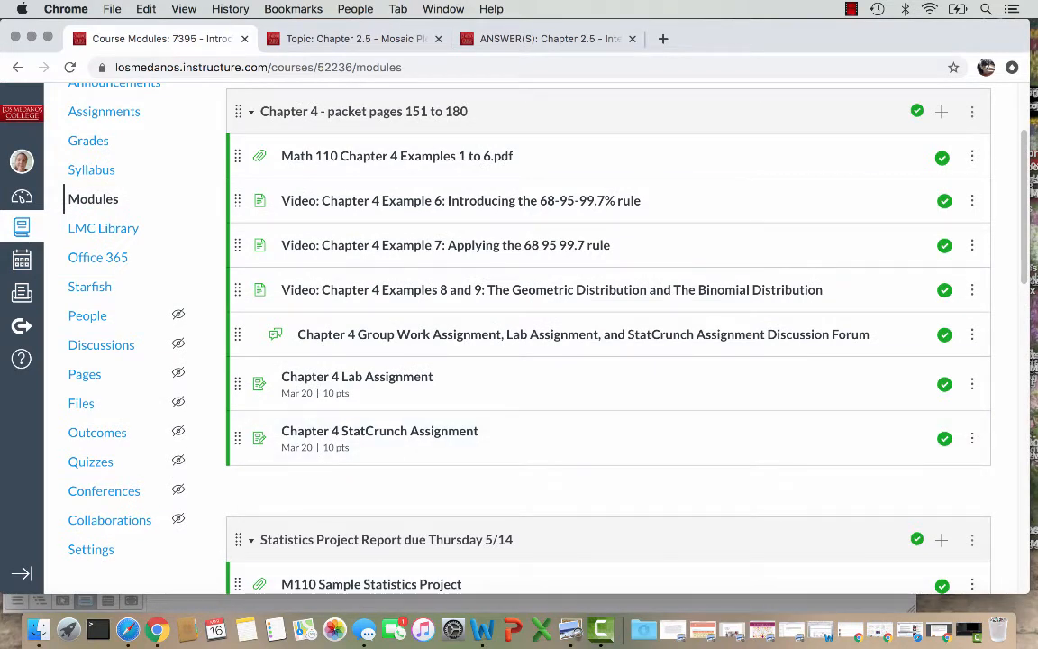
key(super+Tab)
scroll(462, 379, down, 6)
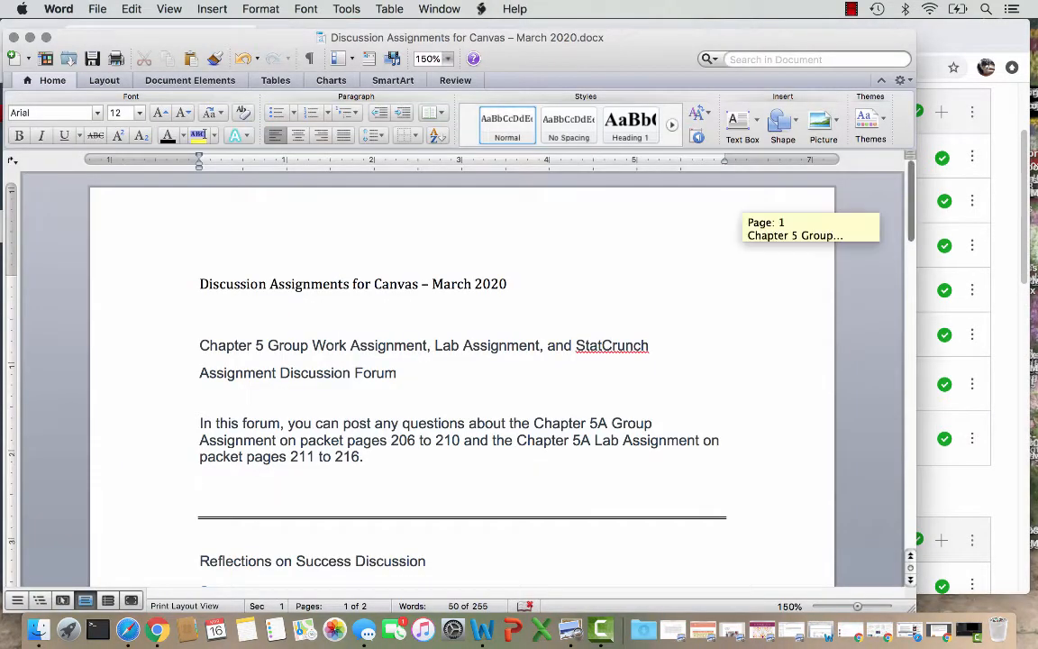
drag(427, 297, 200, 298)
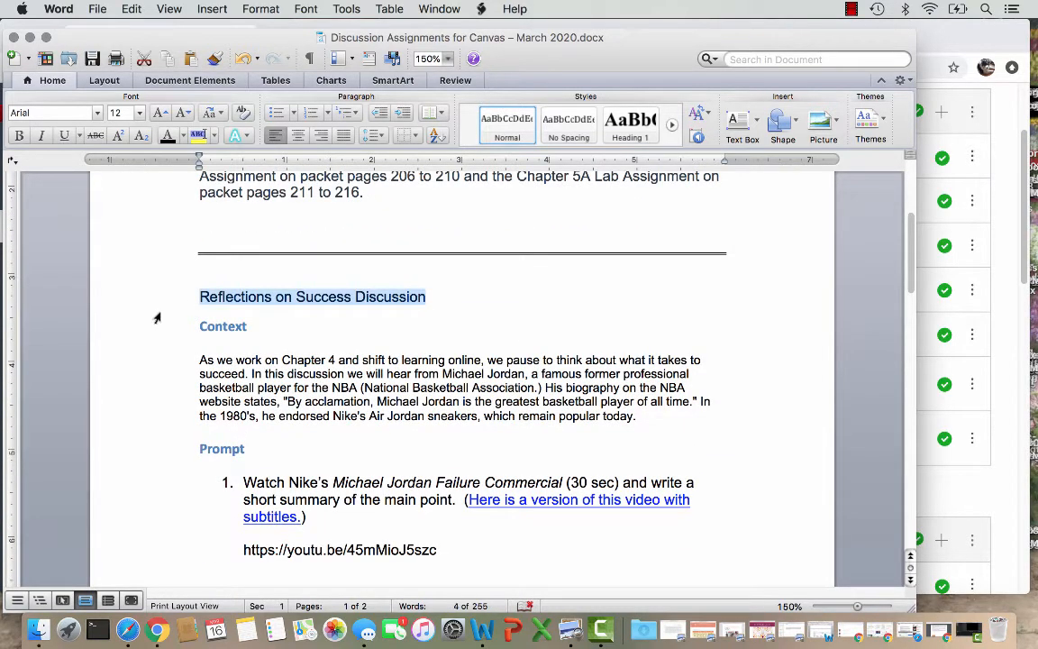
key(super+c)
click(202, 280)
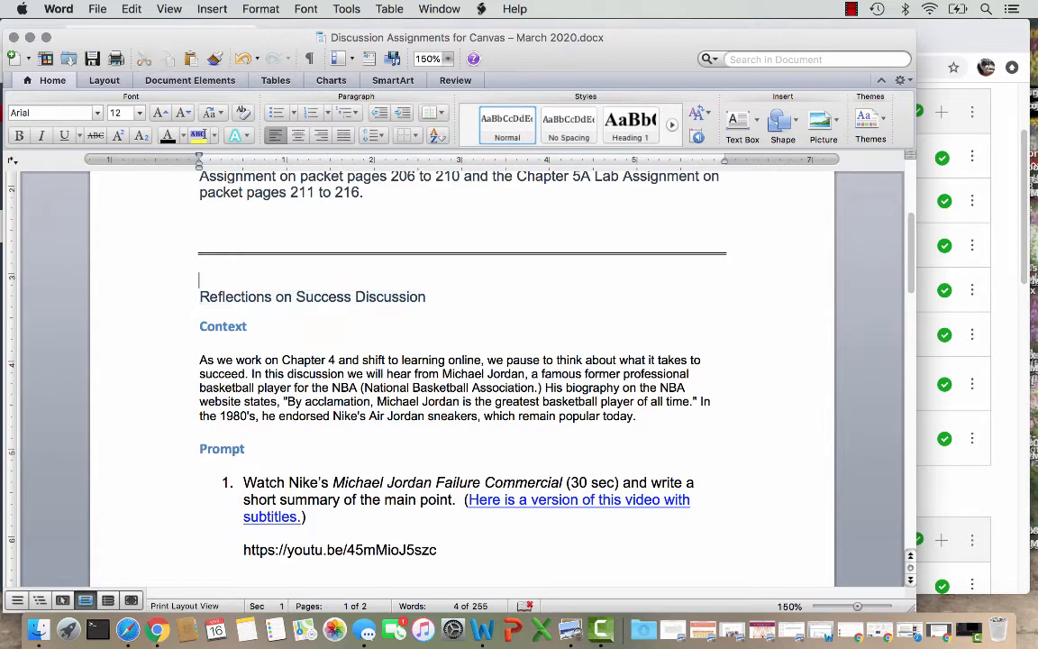
Switch to Canvas and add a new discussion topic named "Reflections on Success Discussion" to the Chapter 4 module, indented 1 level.
click(942, 585)
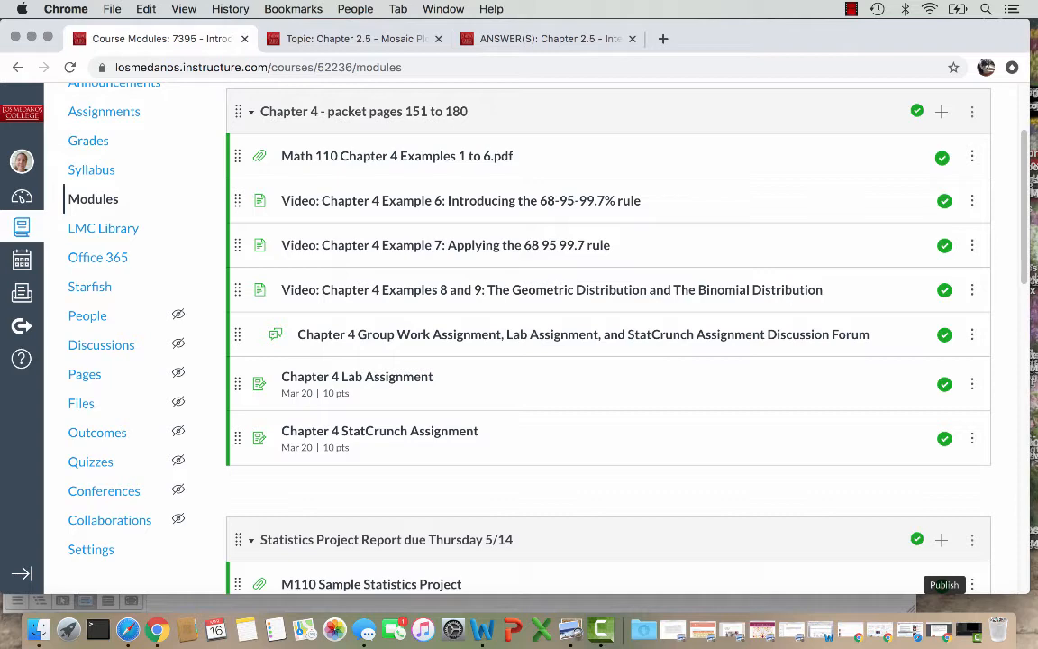
click(942, 112)
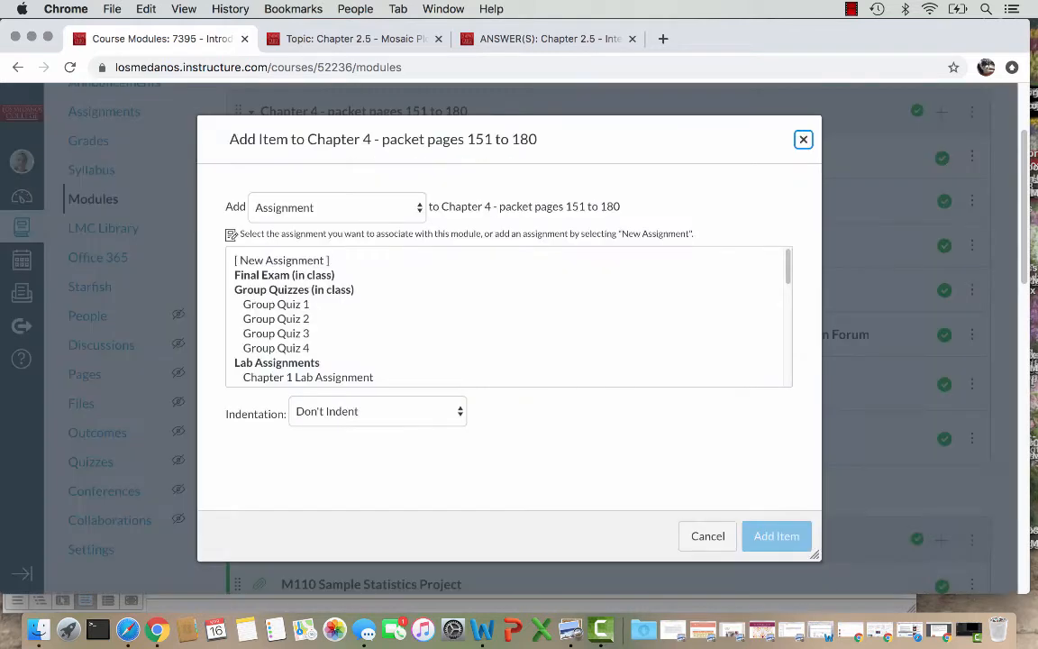
click(335, 208)
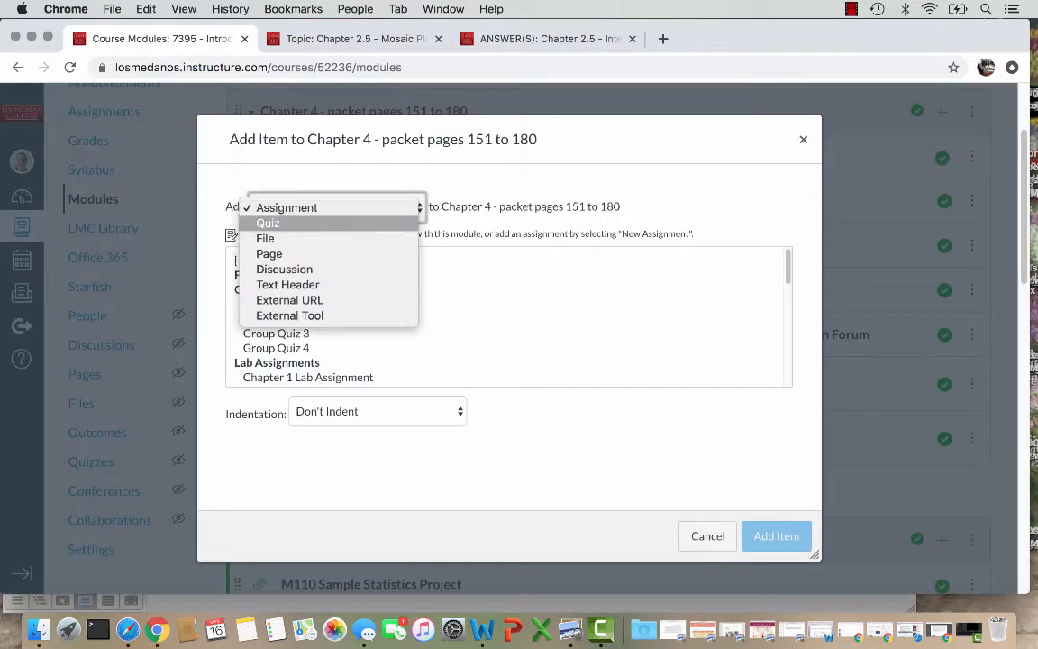
key(Return)
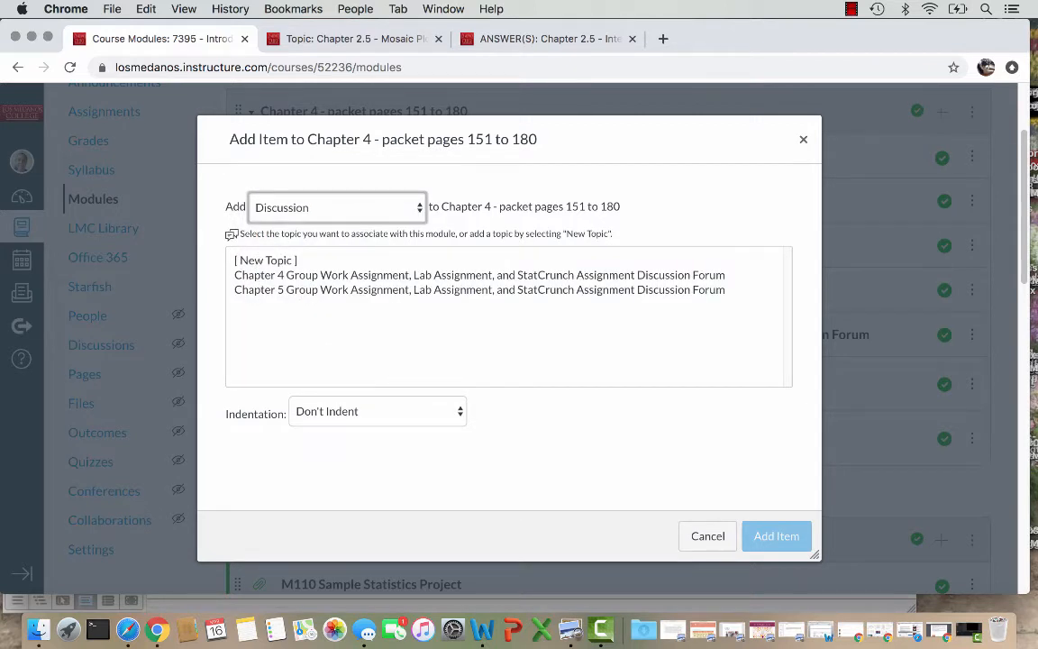
click(267, 261)
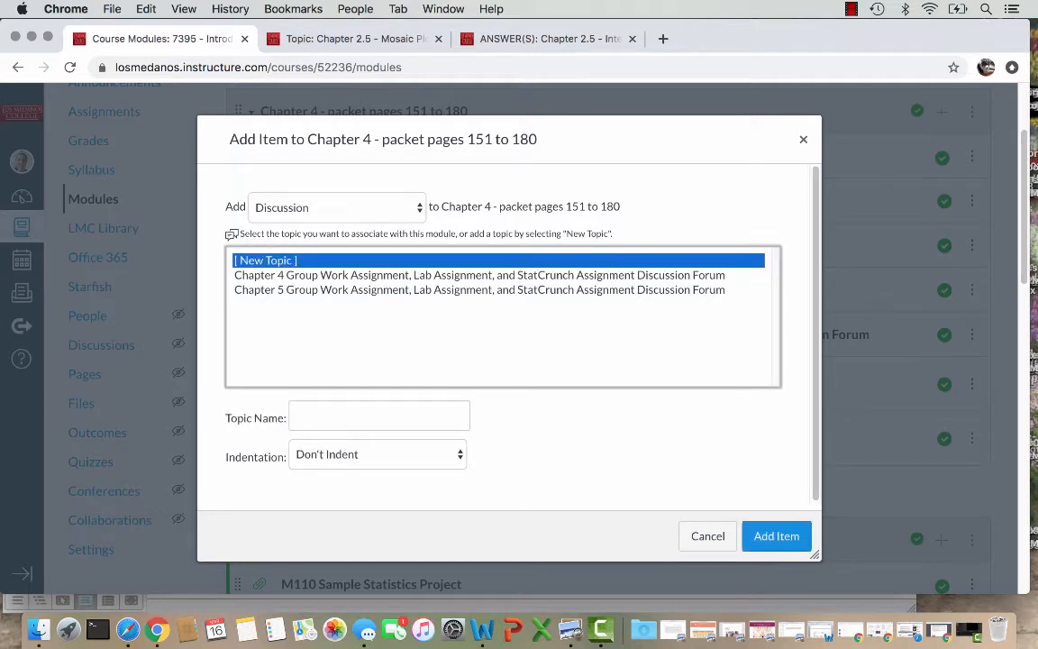
click(378, 415)
key(super+v)
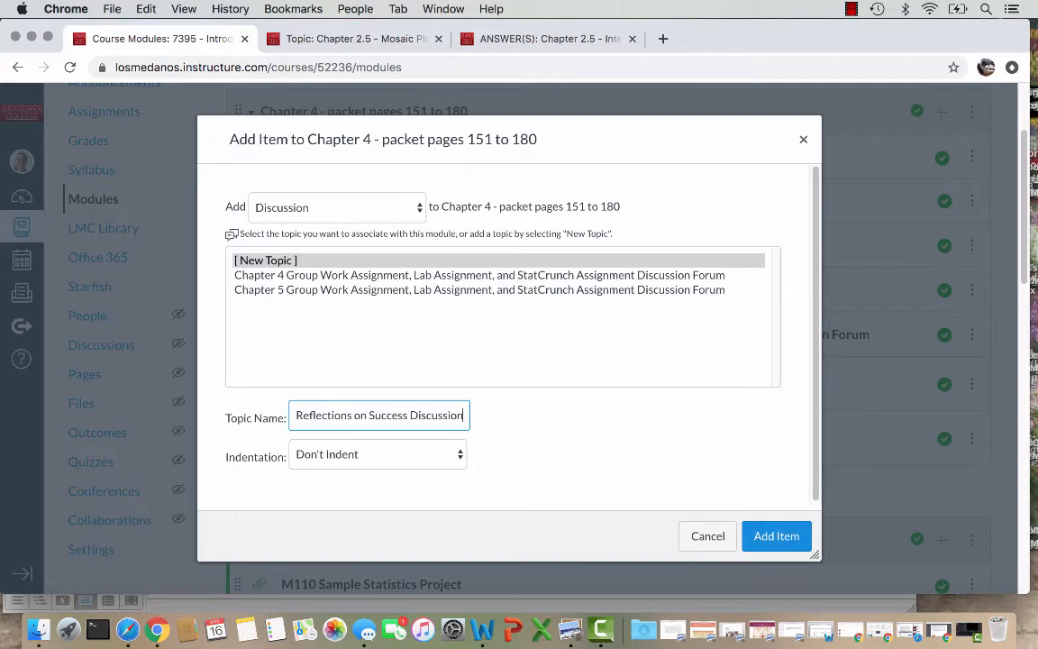
click(377, 454)
click(333, 470)
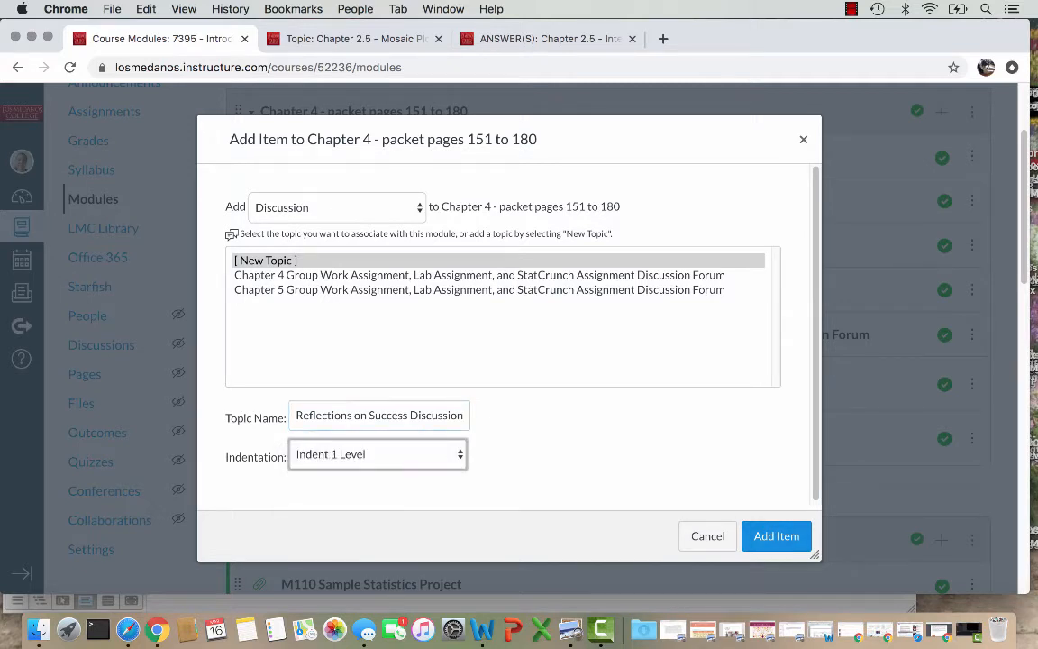
click(776, 536)
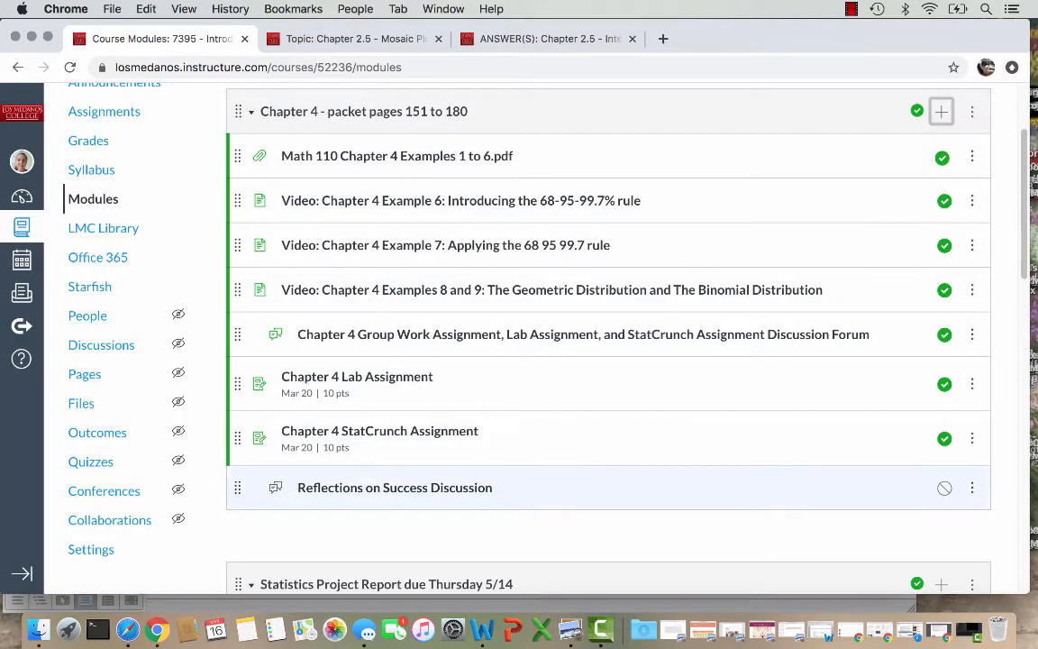
Open the Reflections on Success Discussion for editing and paste in the Context section and first prompt copied from the Word document.
click(387, 487)
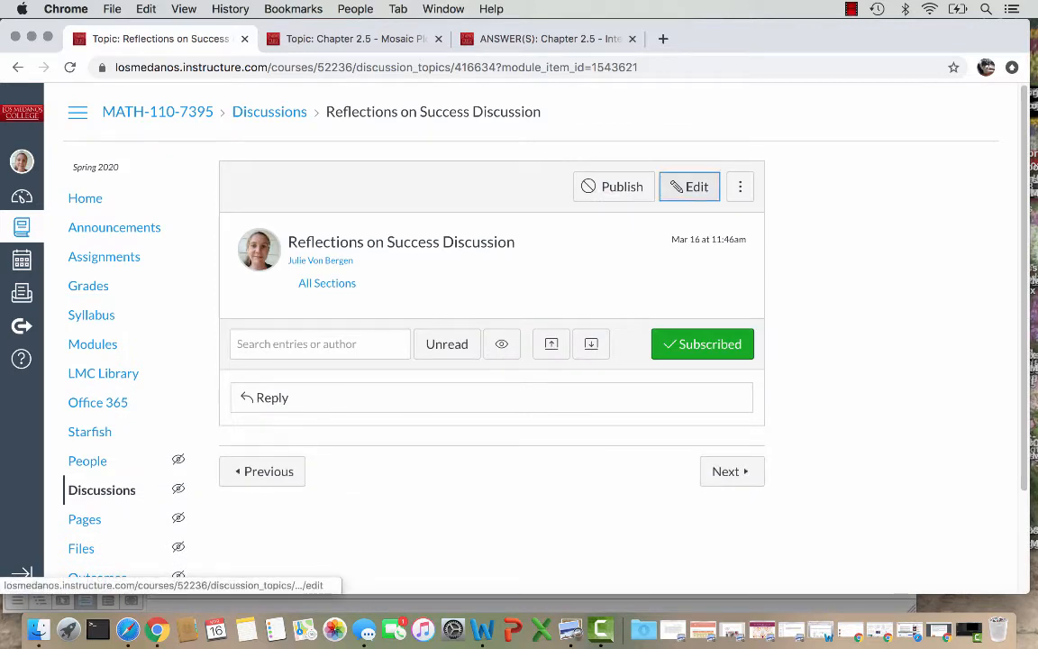
click(690, 186)
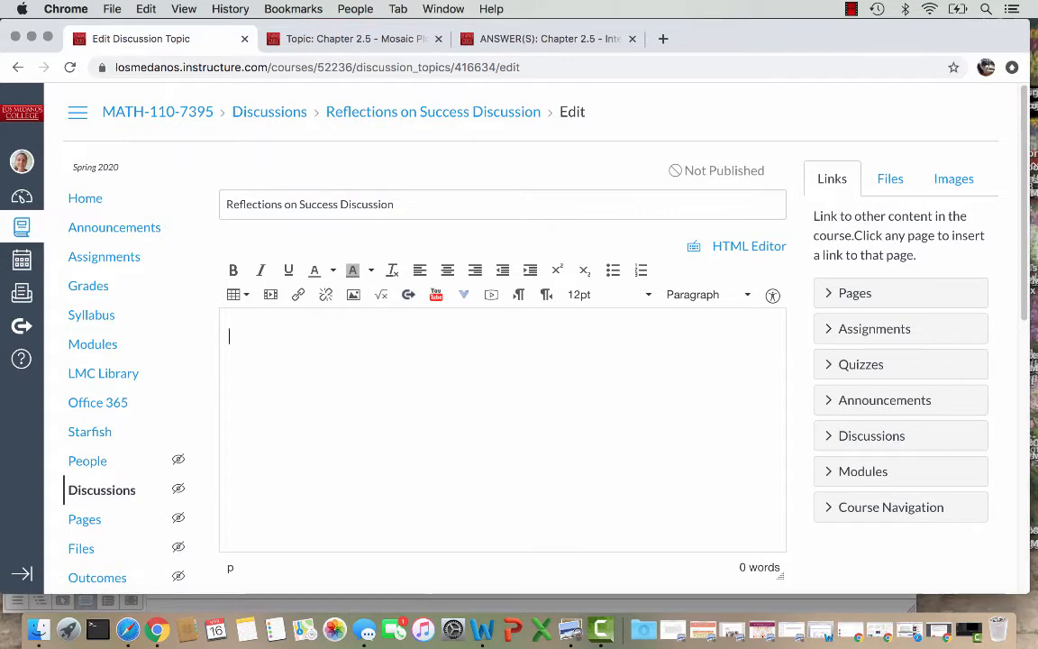
key(super+Tab)
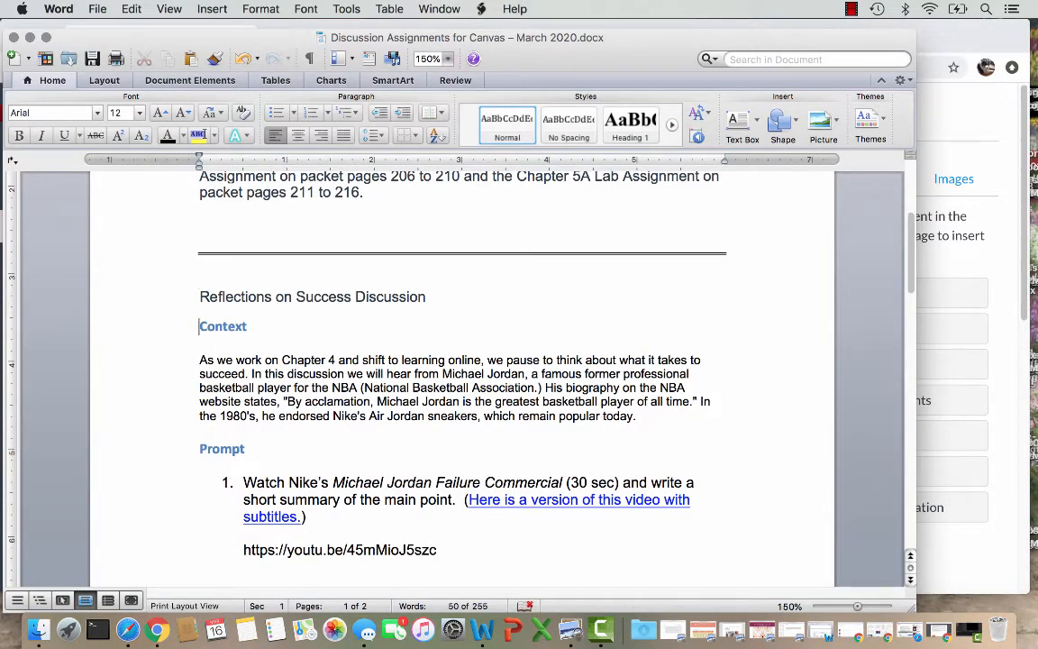
drag(199, 327, 311, 517)
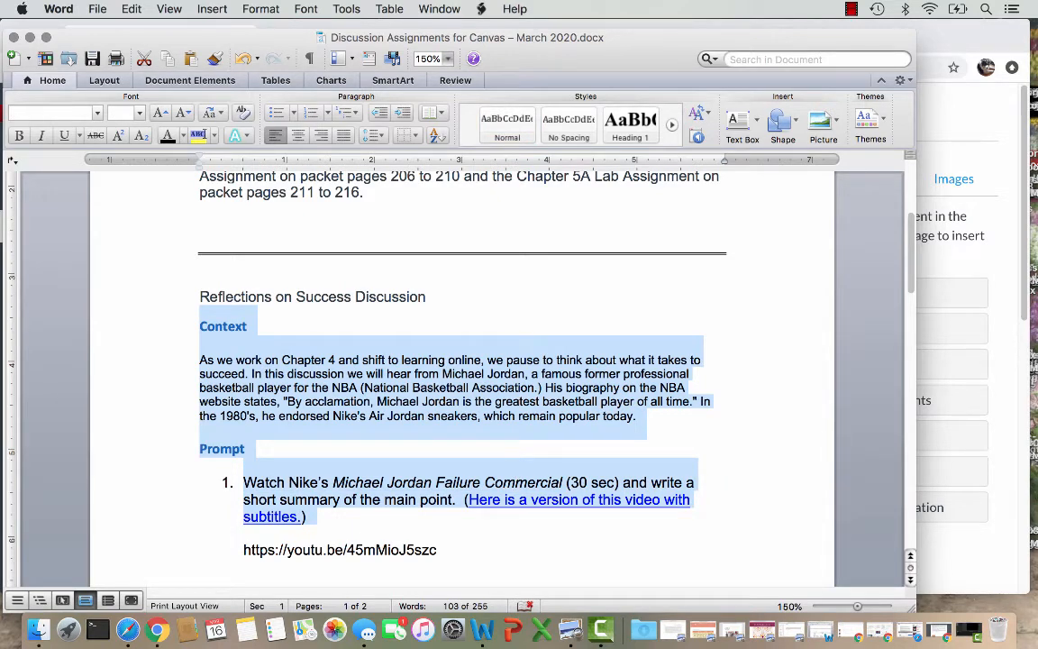
click(309, 517)
key(super+Tab)
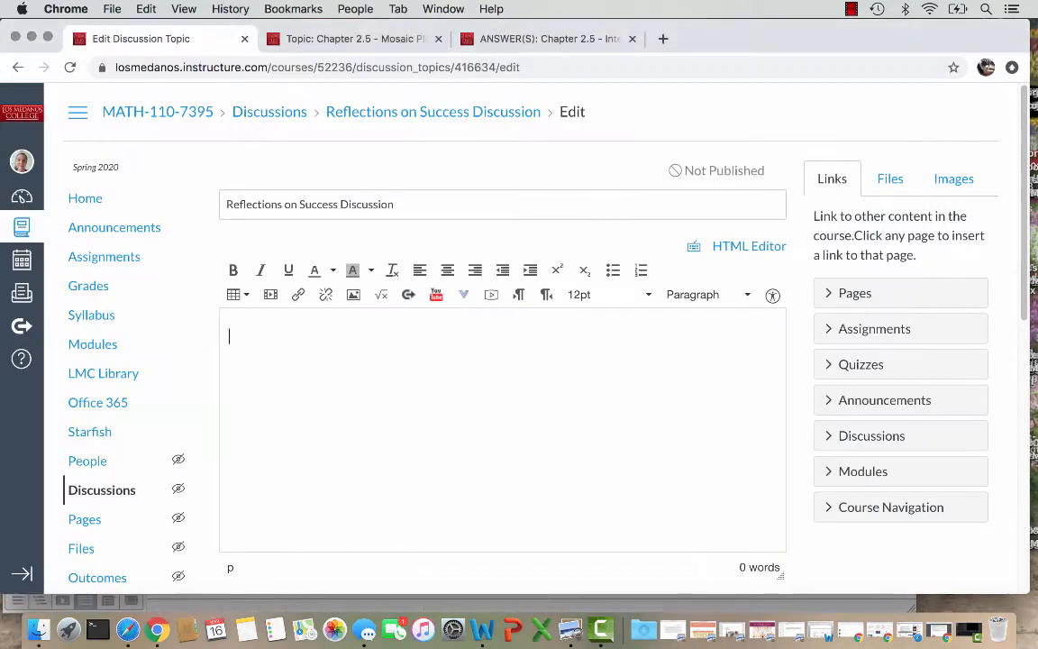
key(super+v)
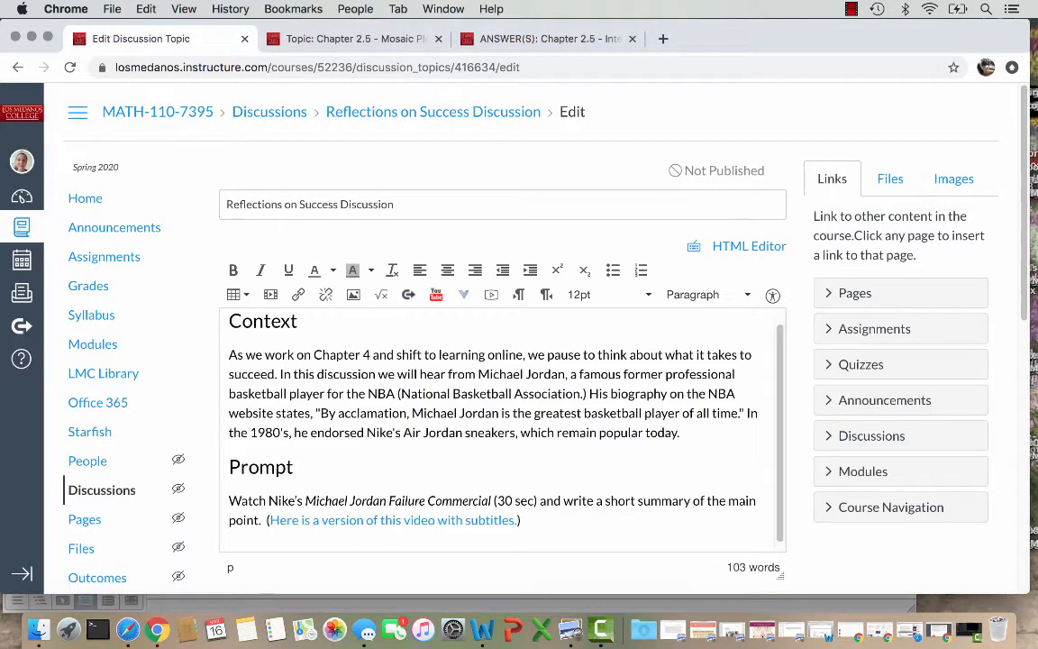
Number the first prompt paragraph "1." and extend its heading to "Prompt (answer all prompts in your reply)".
click(229, 501)
text(1.)
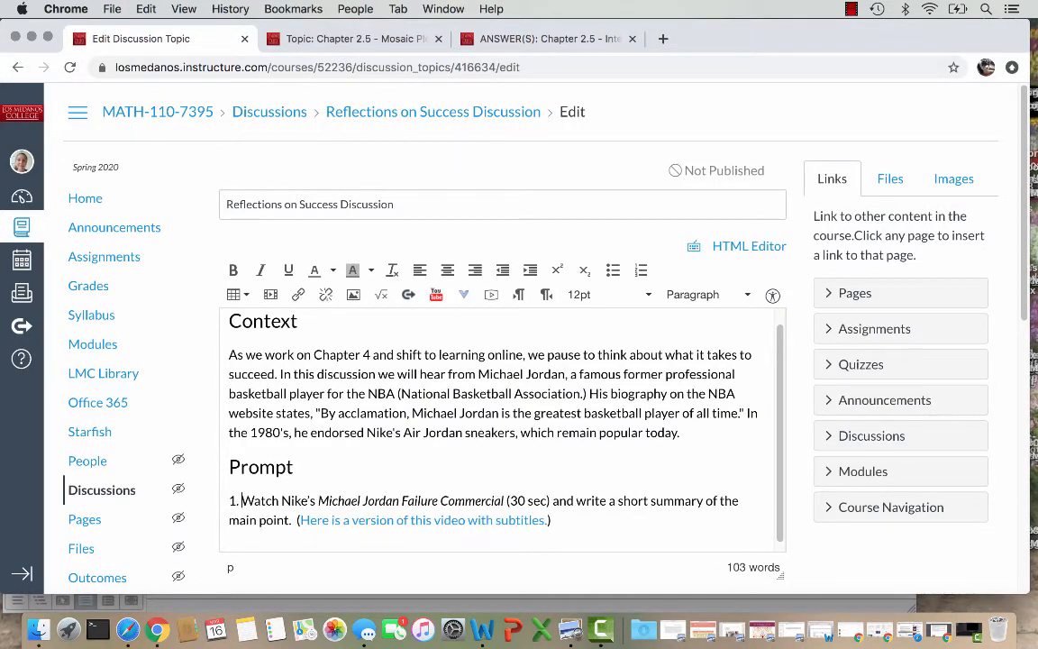
click(294, 467)
text(()
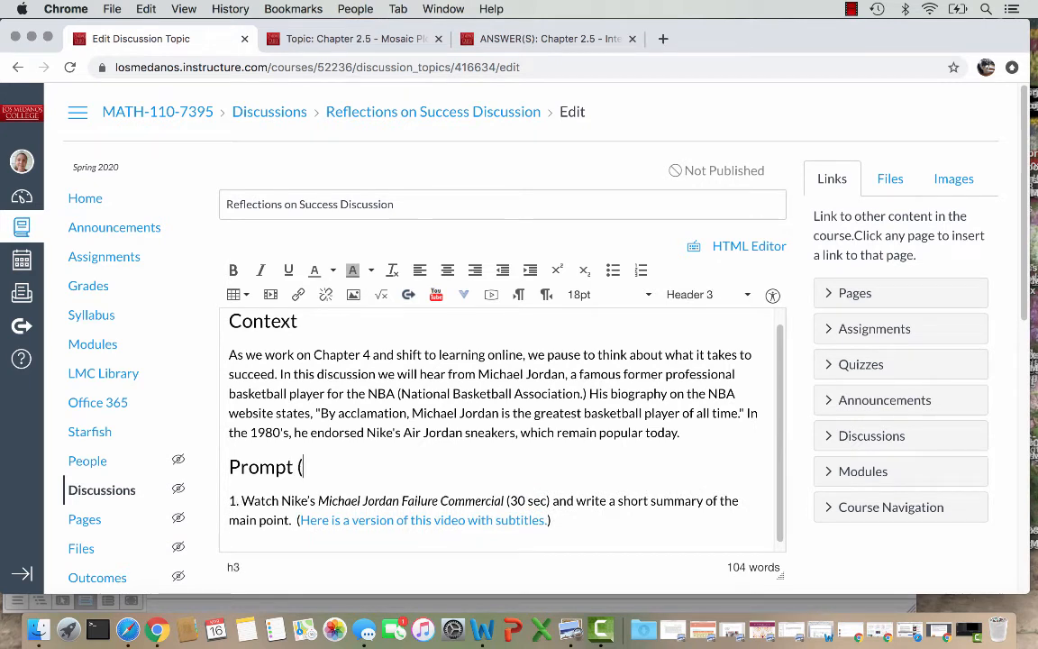
text(answer all 4 )
text(prom)
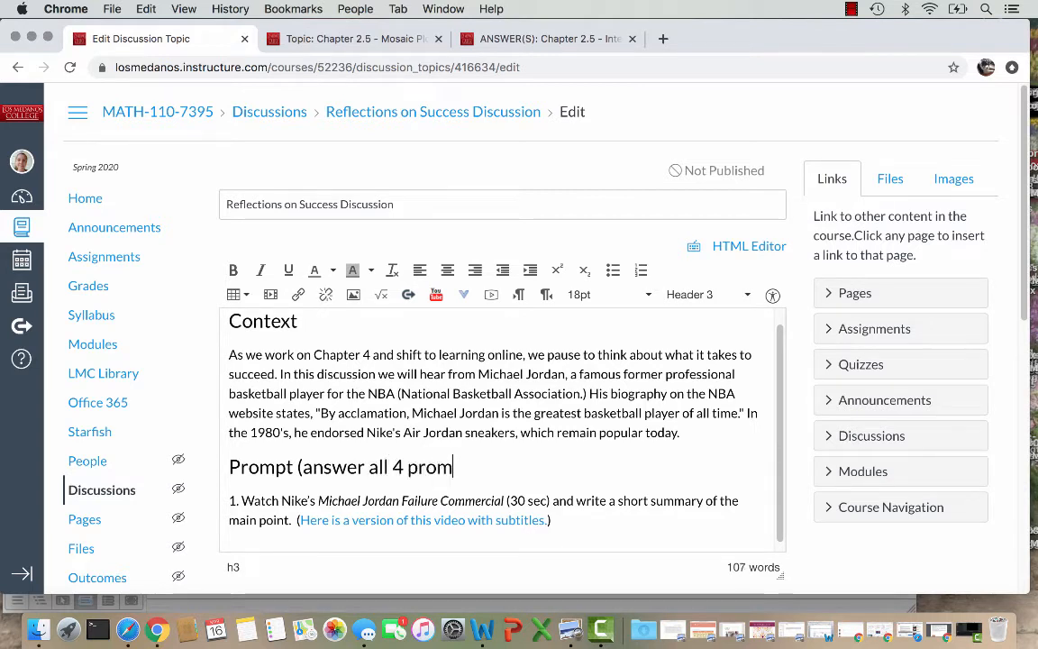
text(pts i)
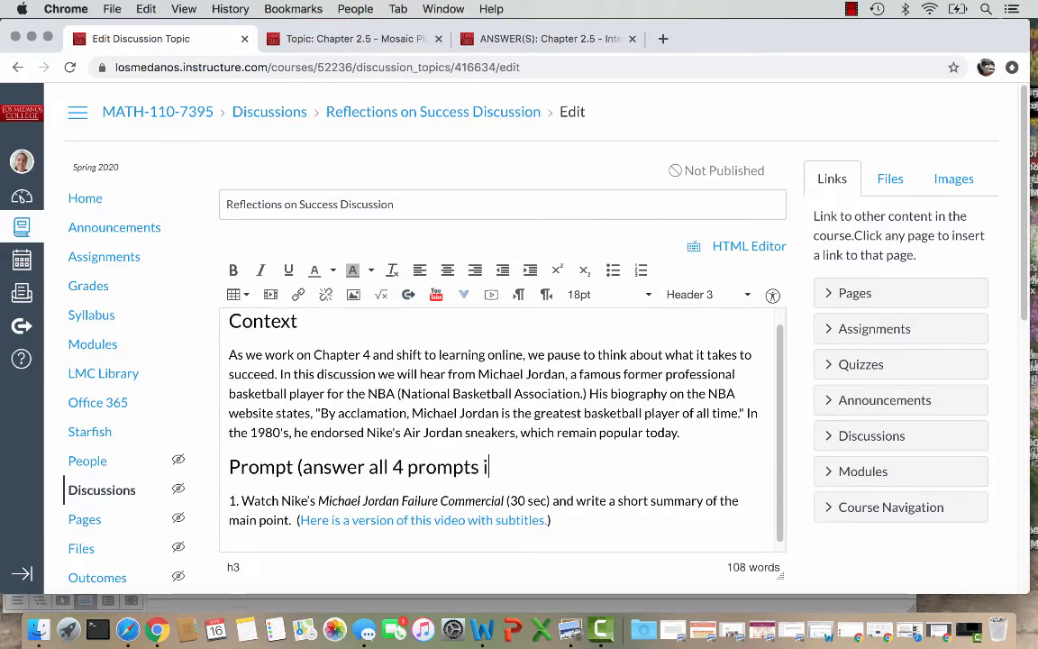
text(n your reply))
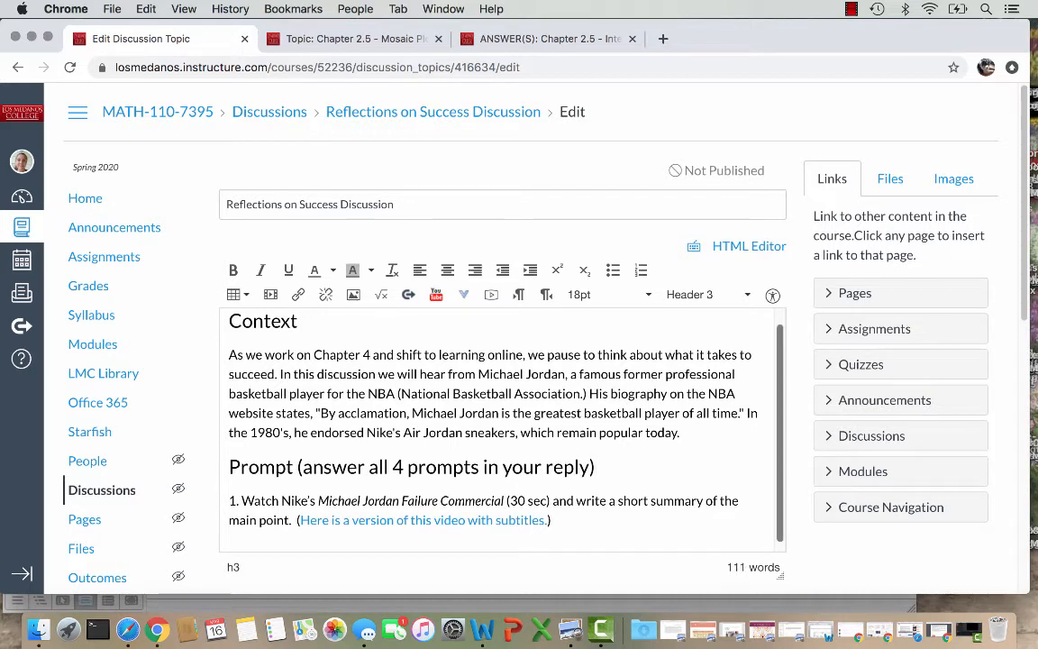
scroll(502, 430, down, 1)
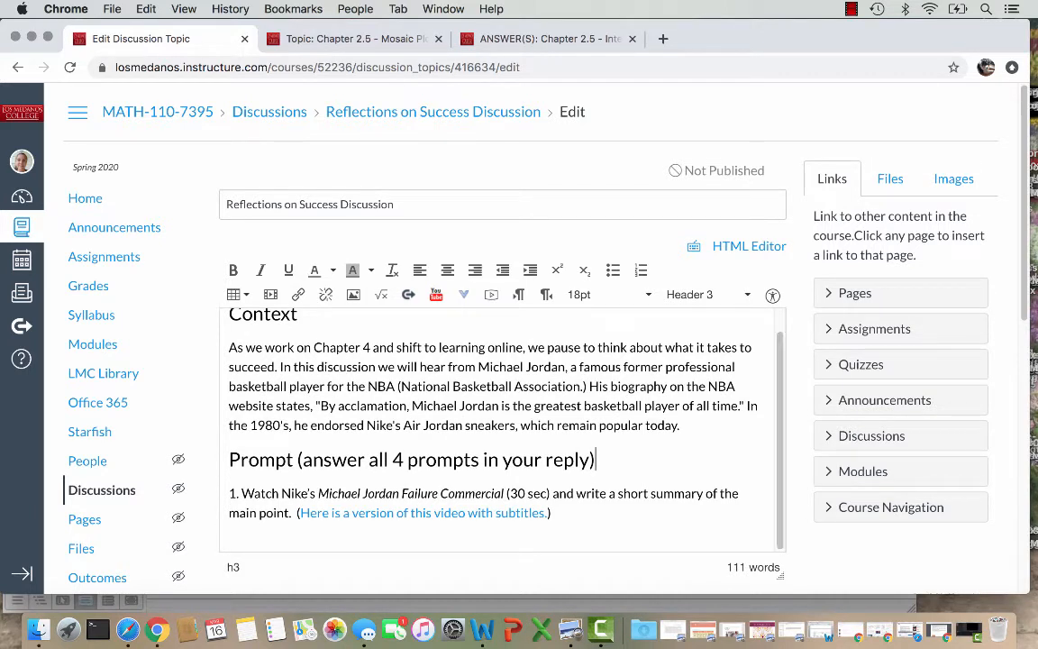
click(407, 460)
key(BackSpace)
key(BackSpace)
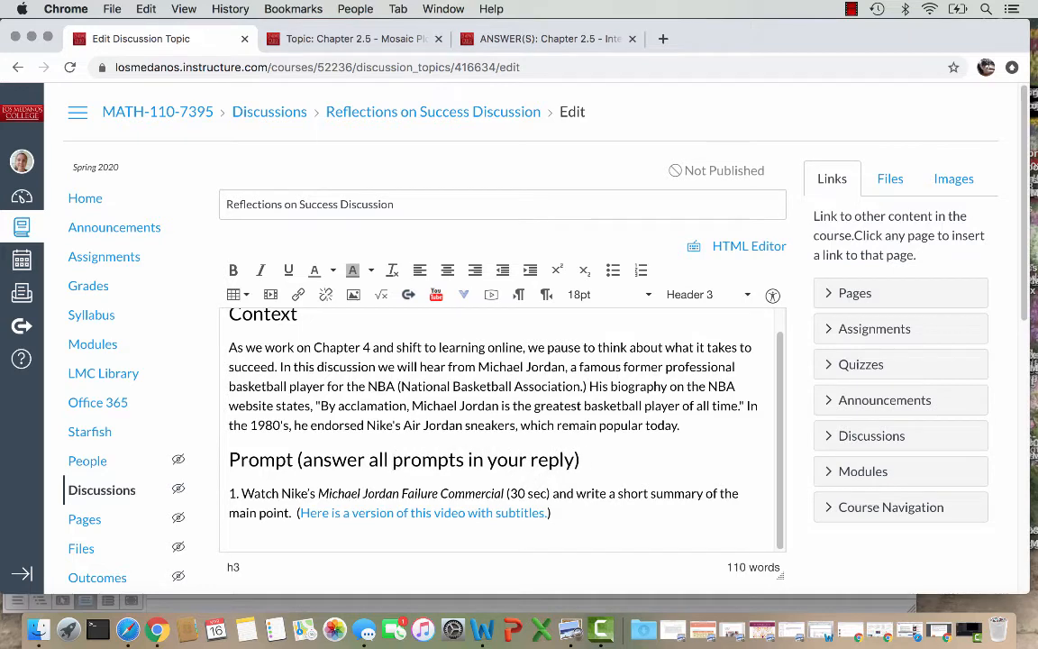
click(559, 514)
key(Return)
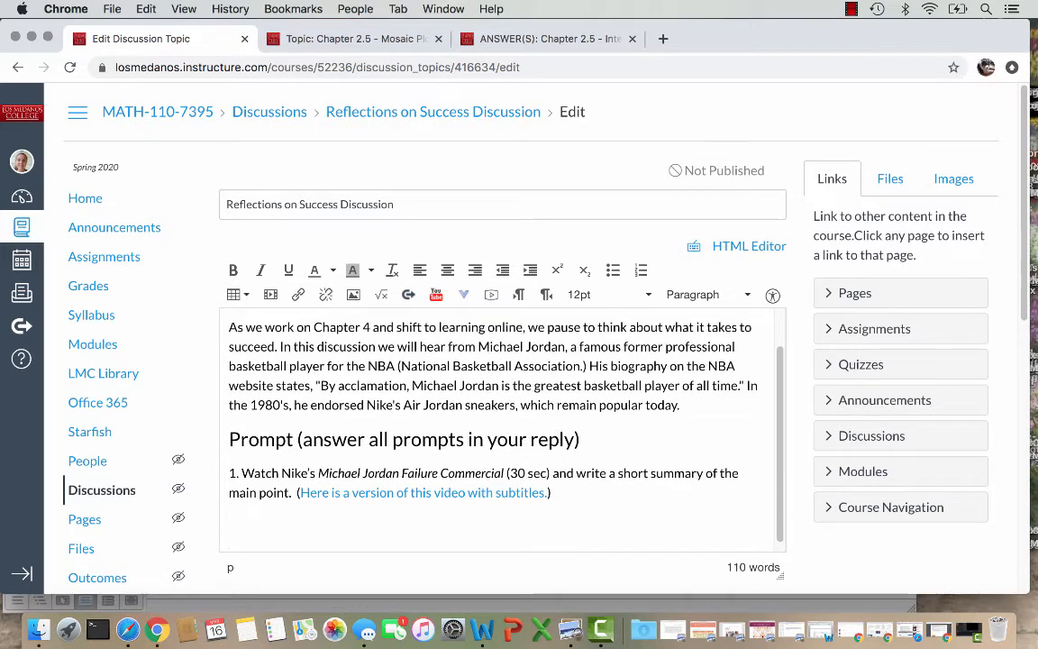
key(super+Tab)
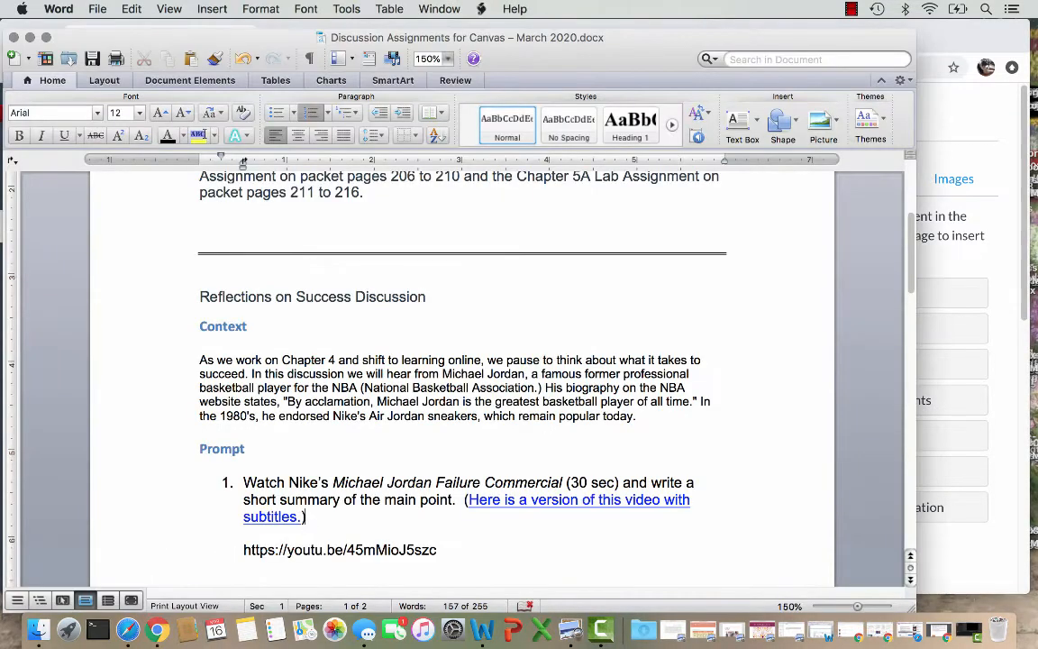
drag(438, 550, 243, 550)
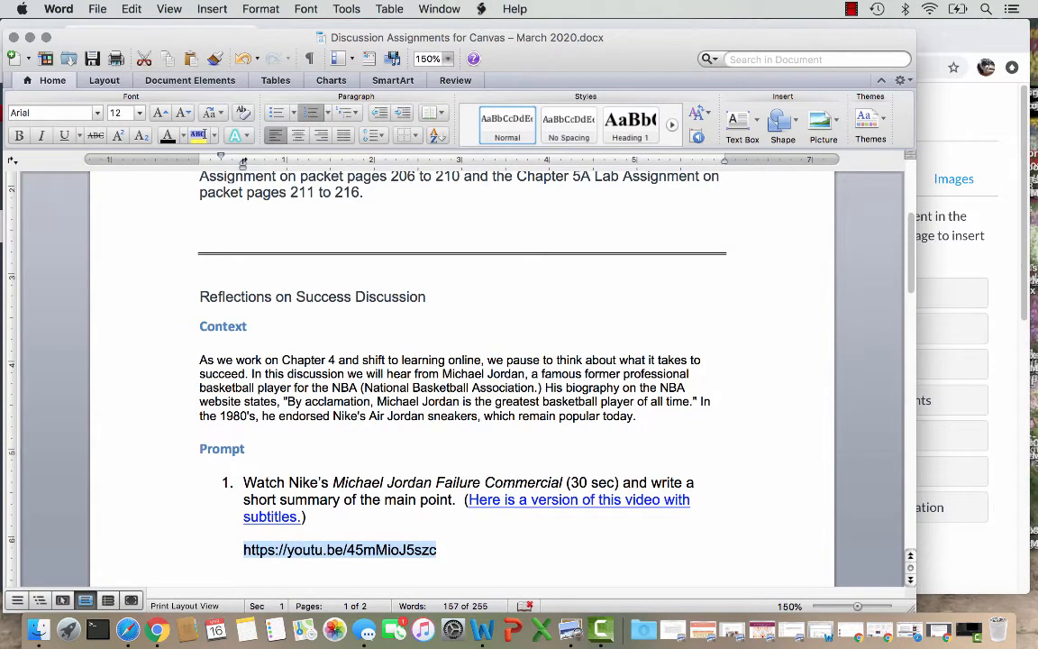
key(super+c)
click(437, 550)
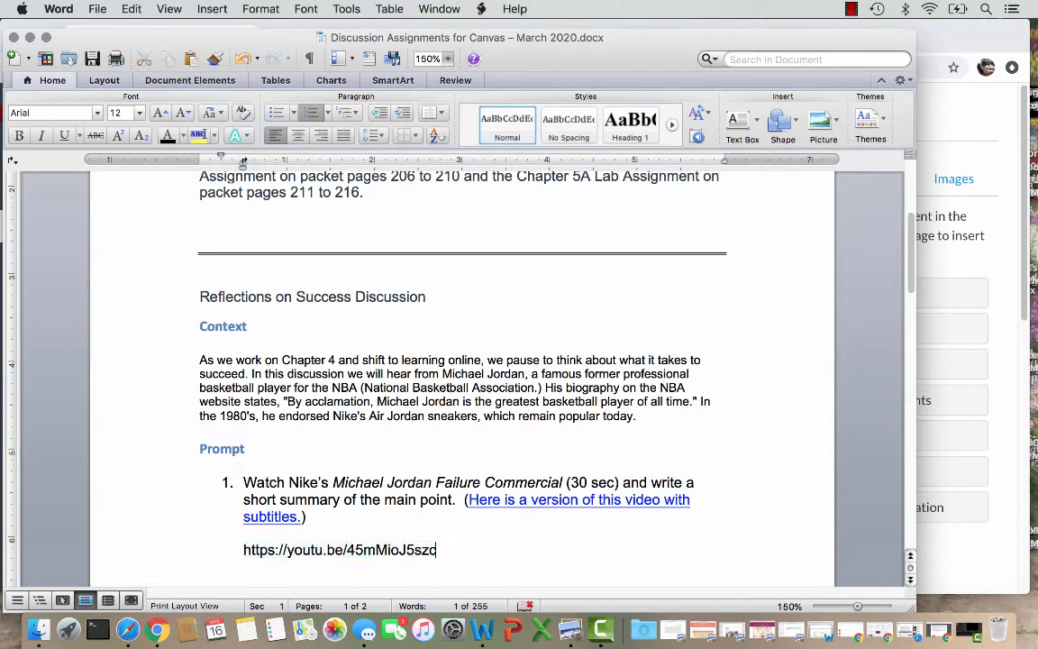
key(super+Tab)
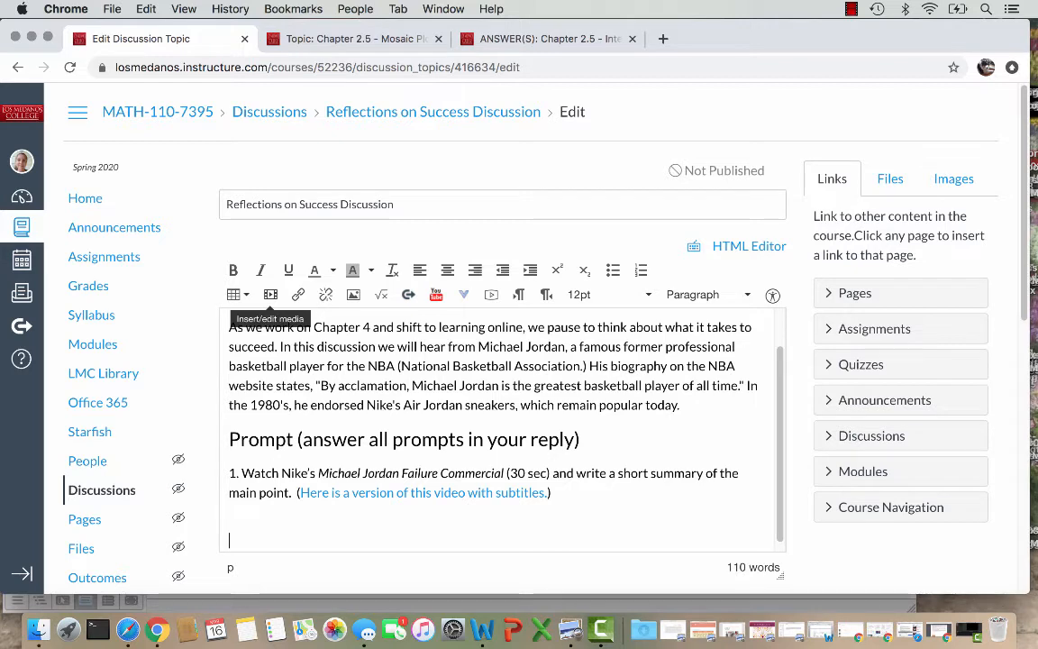
click(271, 295)
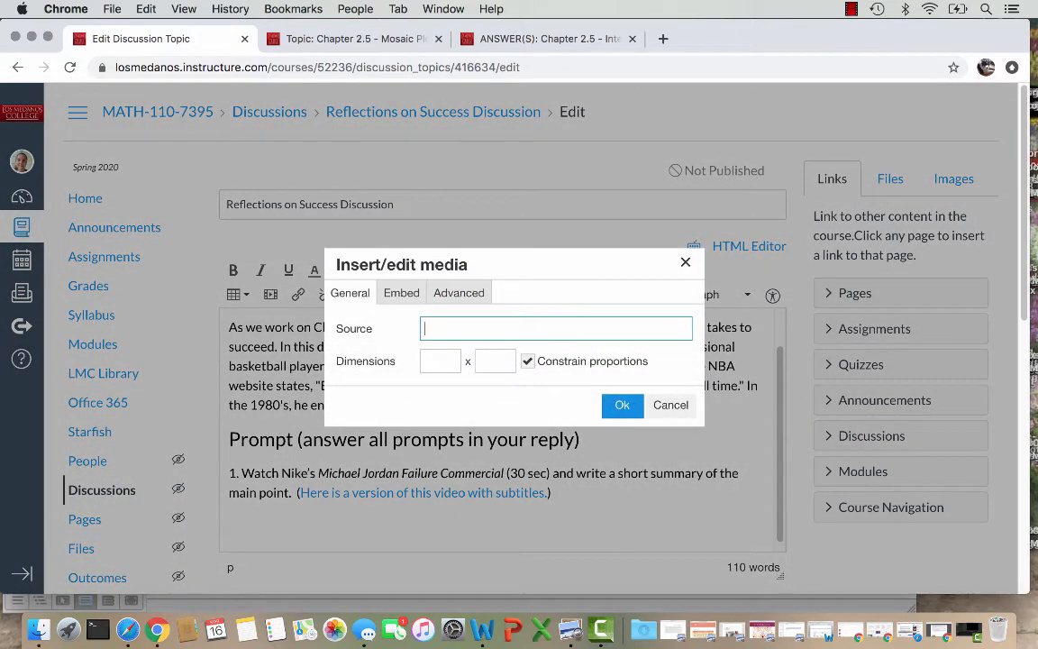
key(super+v)
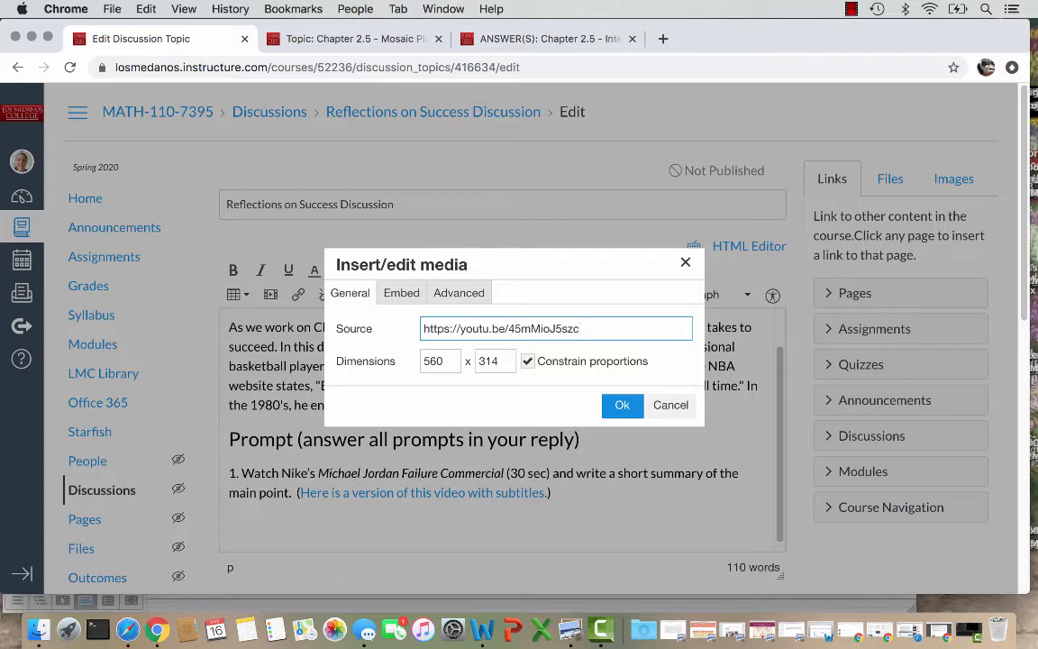
click(402, 293)
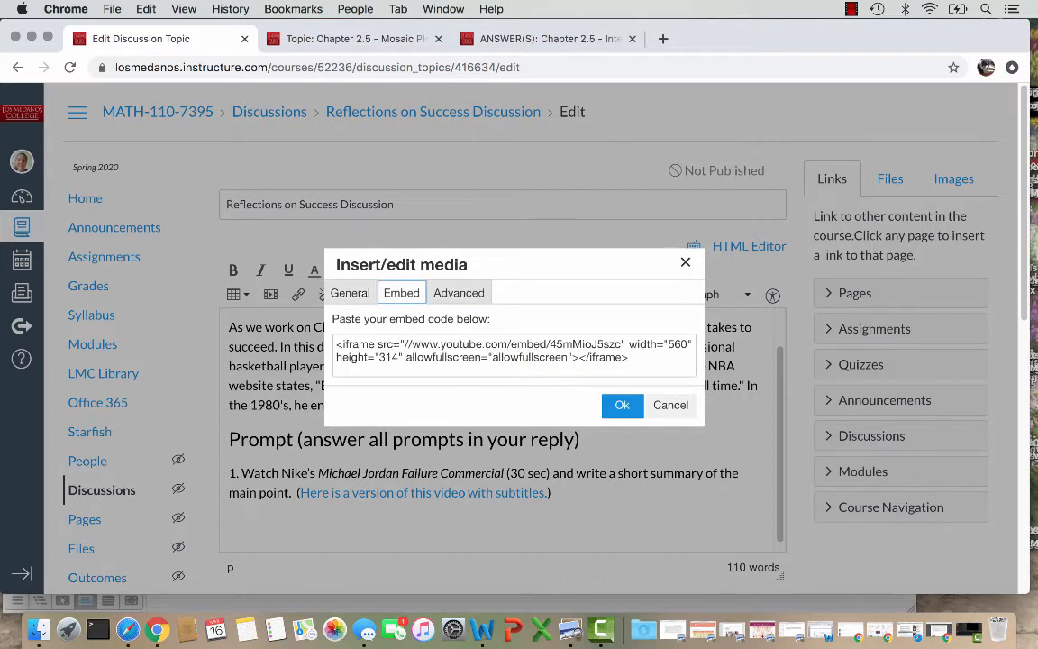
click(459, 293)
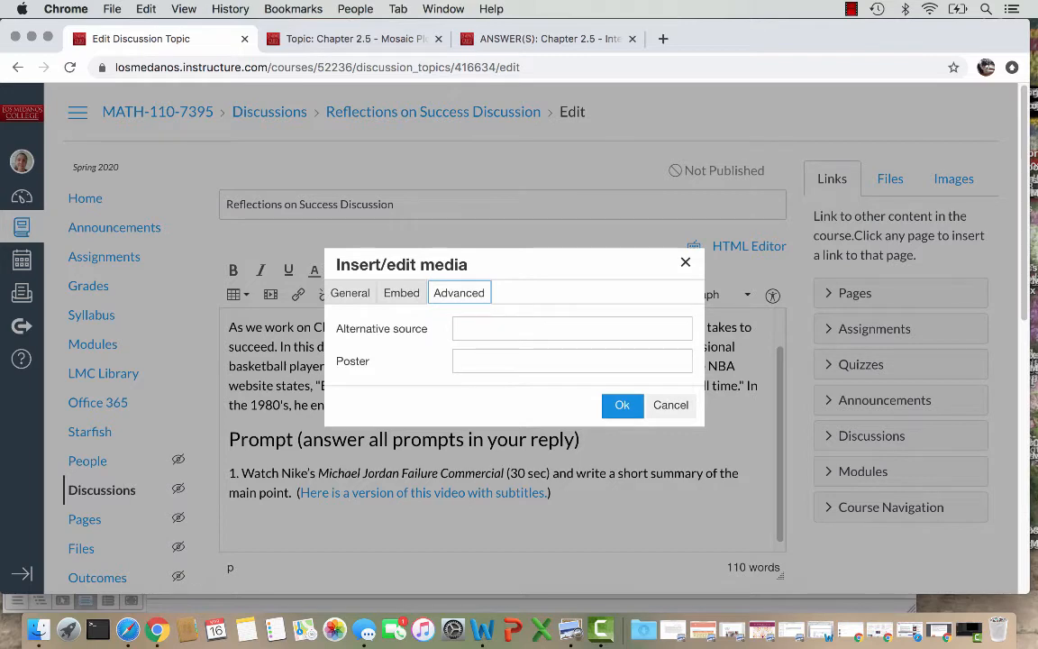
click(351, 293)
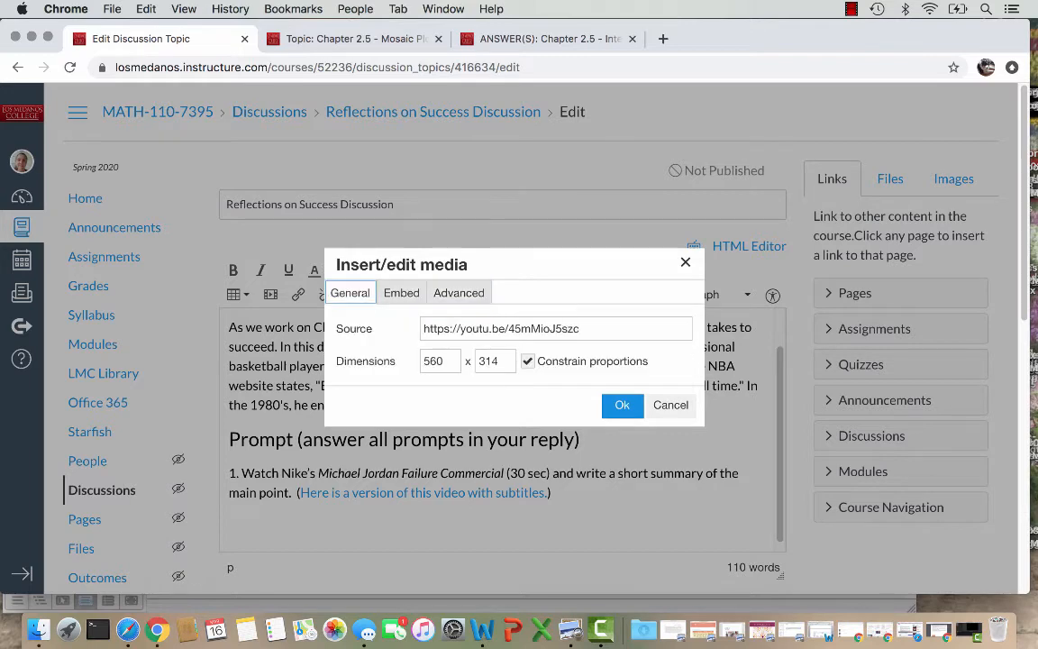
key(Return)
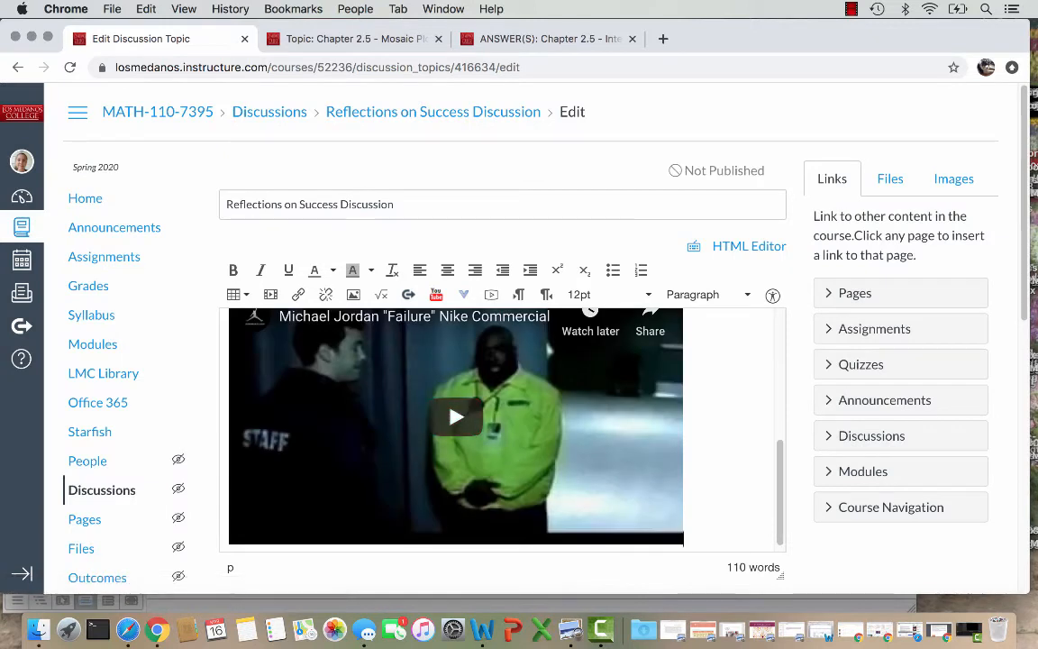
Start the paragraph for the second prompt with "2." below the first embedded video.
scroll(503, 429, down, 1)
scroll(503, 429, up, 1)
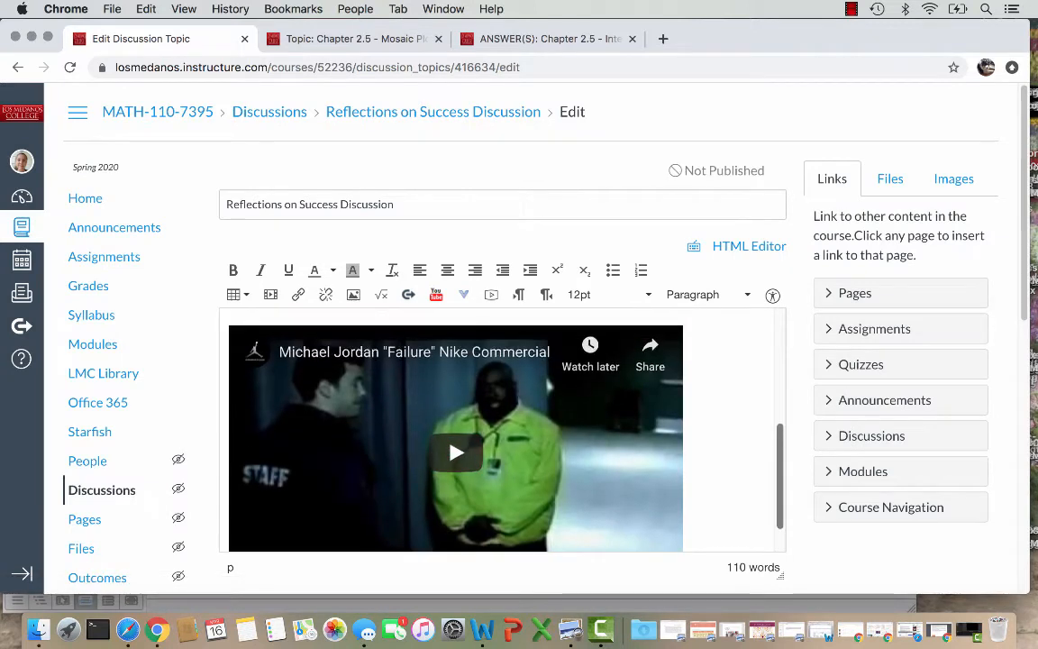
scroll(503, 429, down, 1)
scroll(403, 335, down, 1)
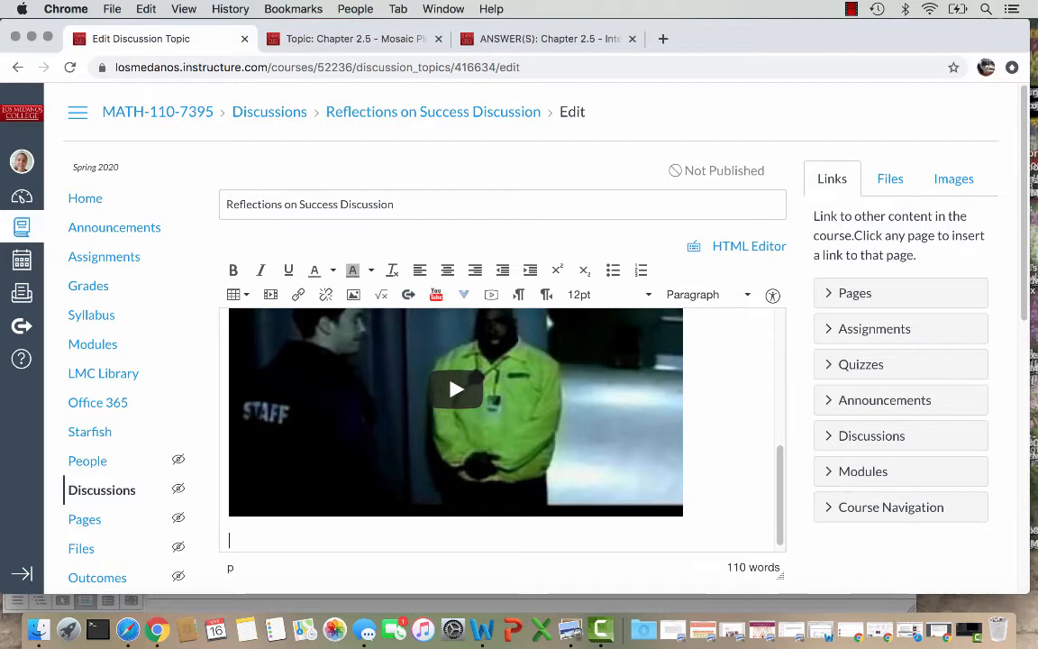
text(2.)
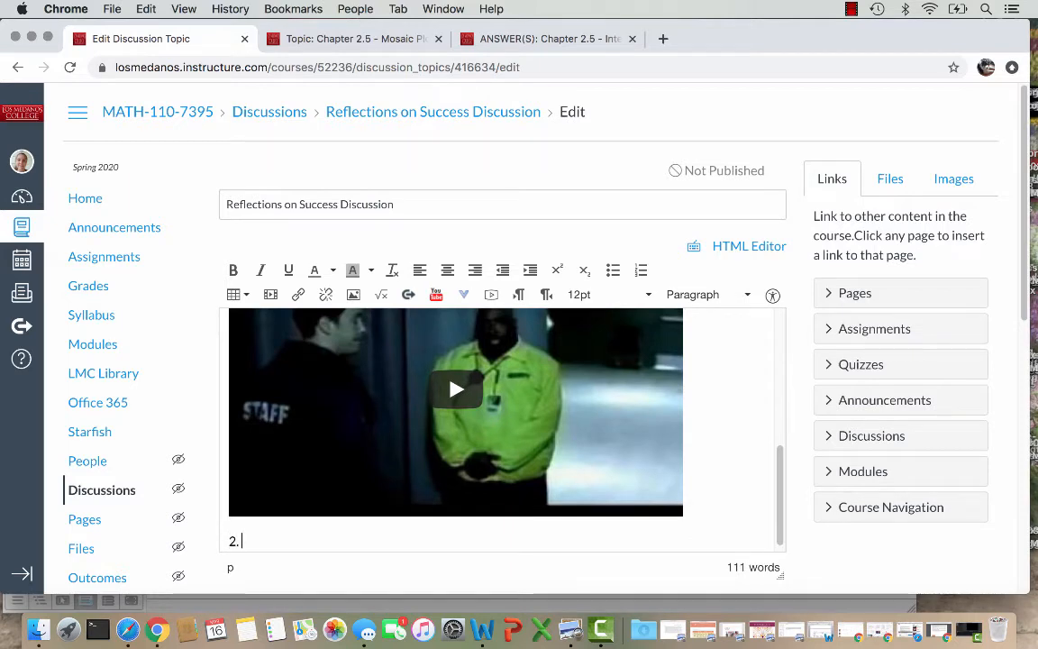
Copy the second prompt about the Maybe It's My Fault Commercial from the Word document and paste it after "2." in the Canvas discussion.
key(super+Tab)
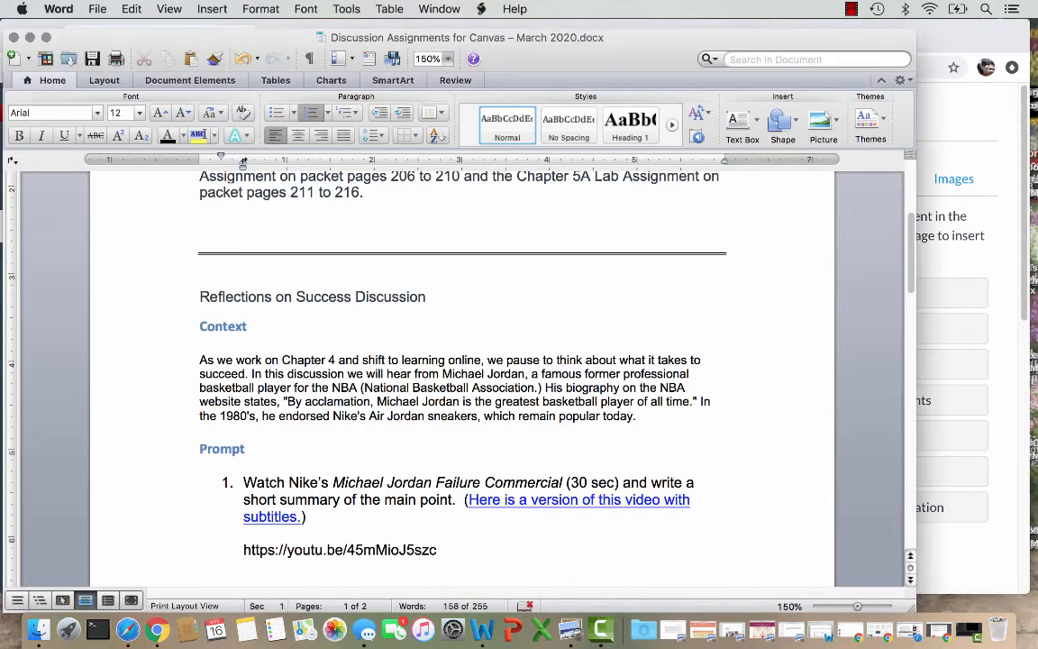
drag(911, 270, 911, 318)
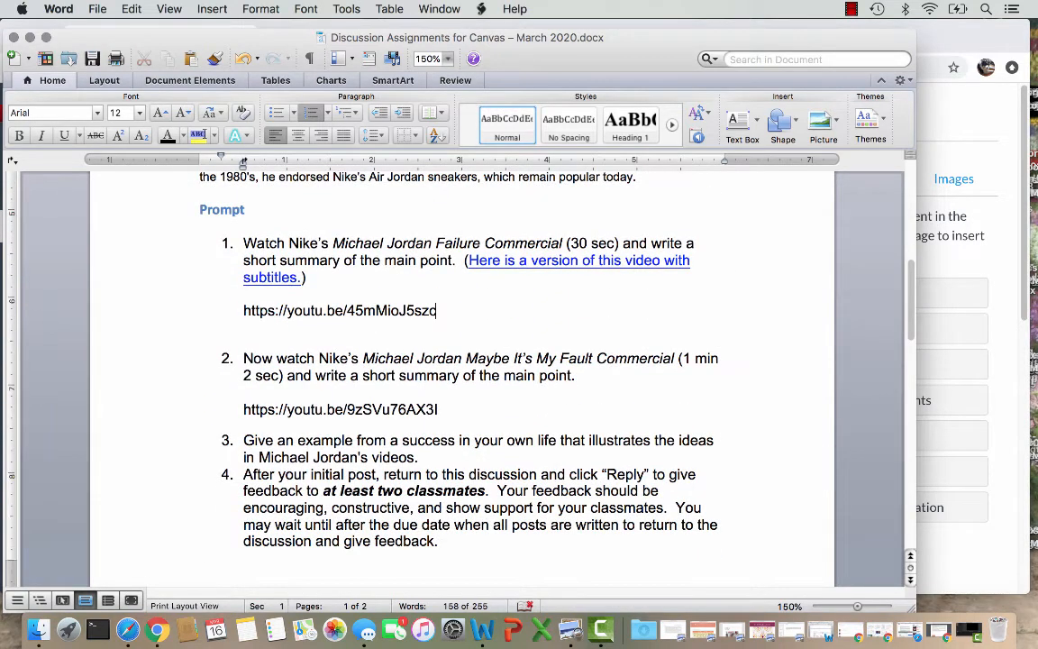
drag(575, 375, 231, 358)
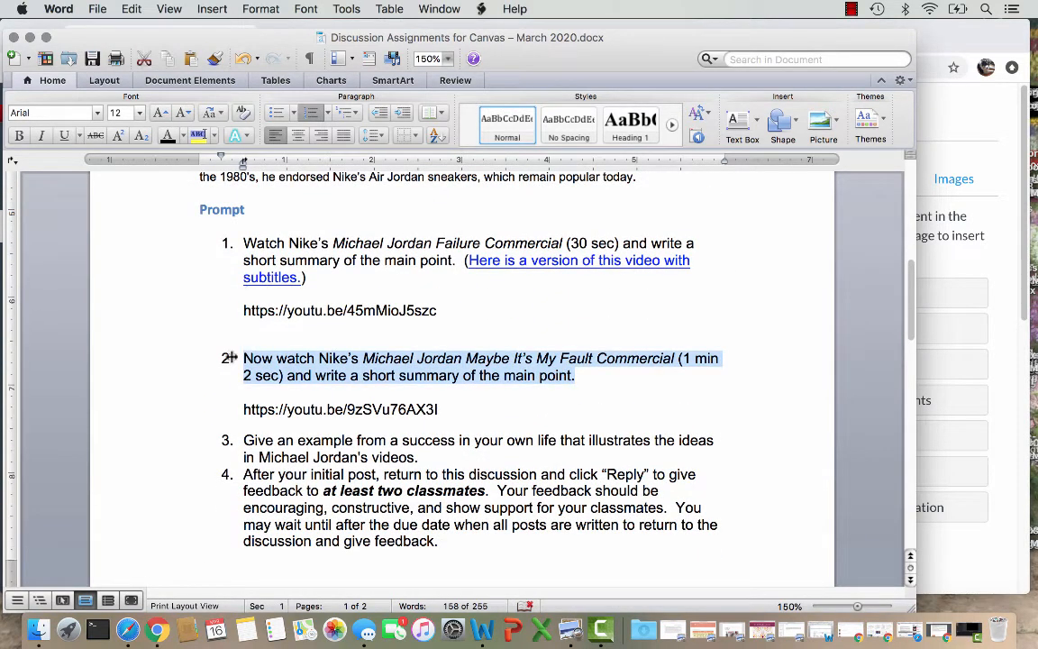
key(super+c)
key(Down)
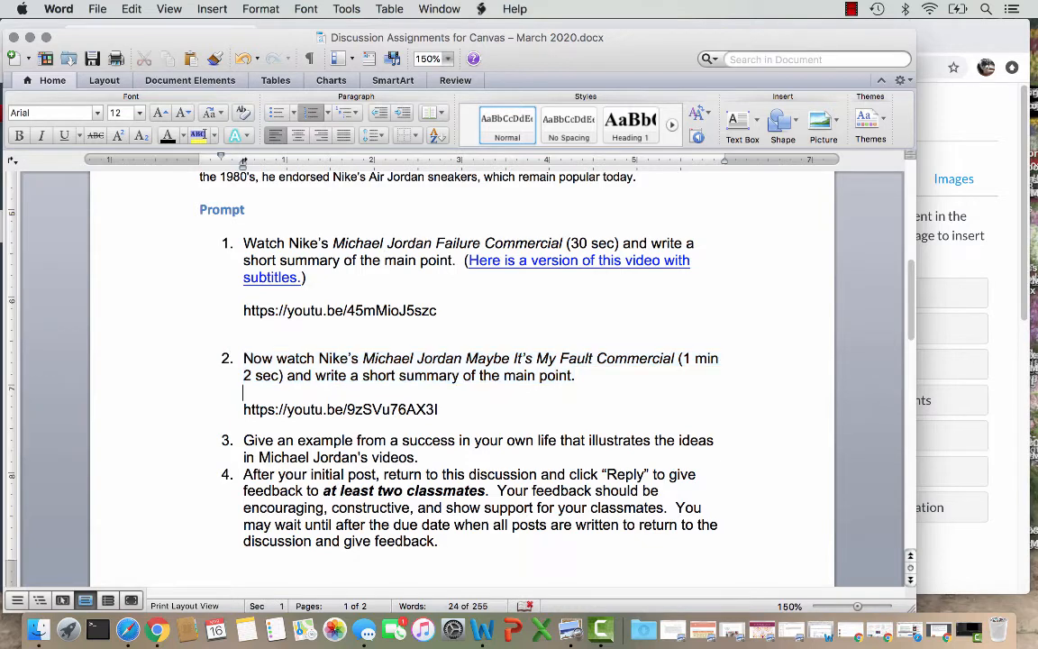
key(super+Tab)
key(super+v)
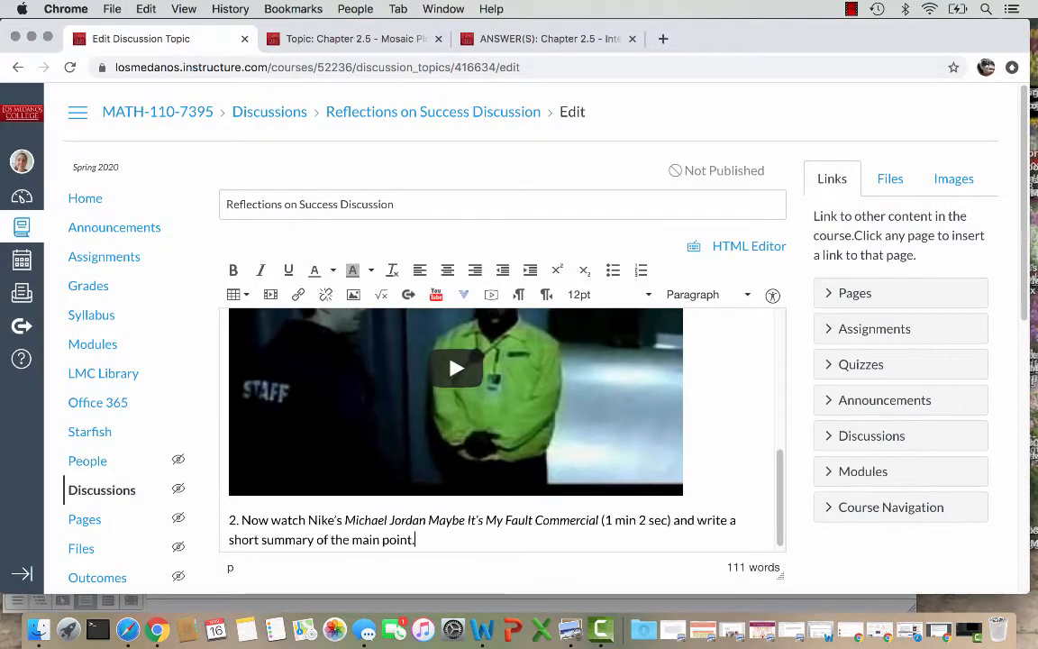
key(Return)
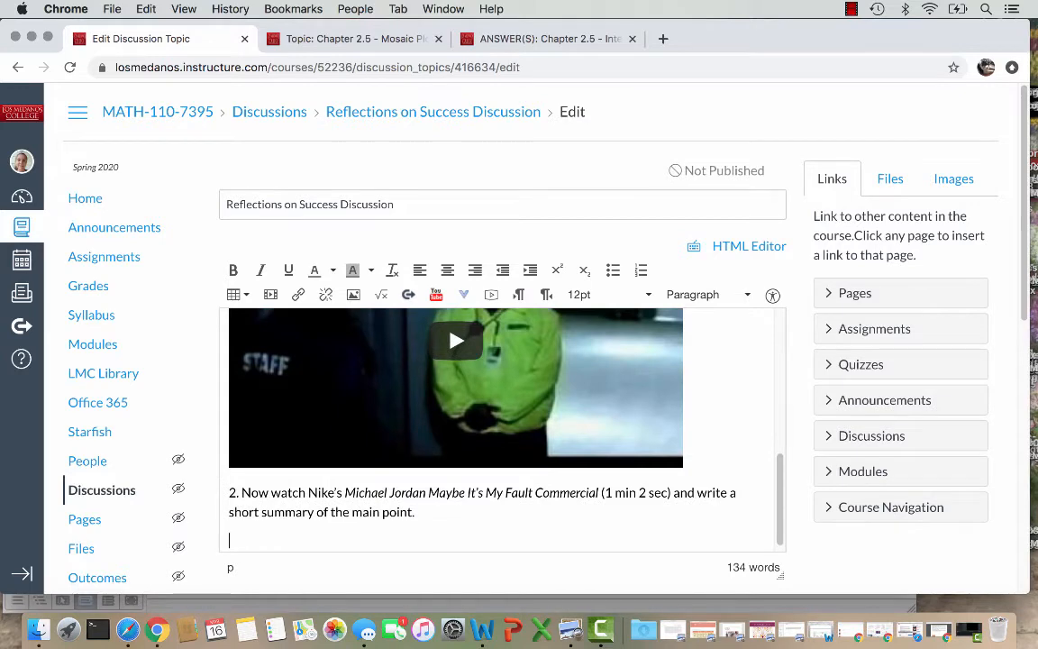
key(super+Tab)
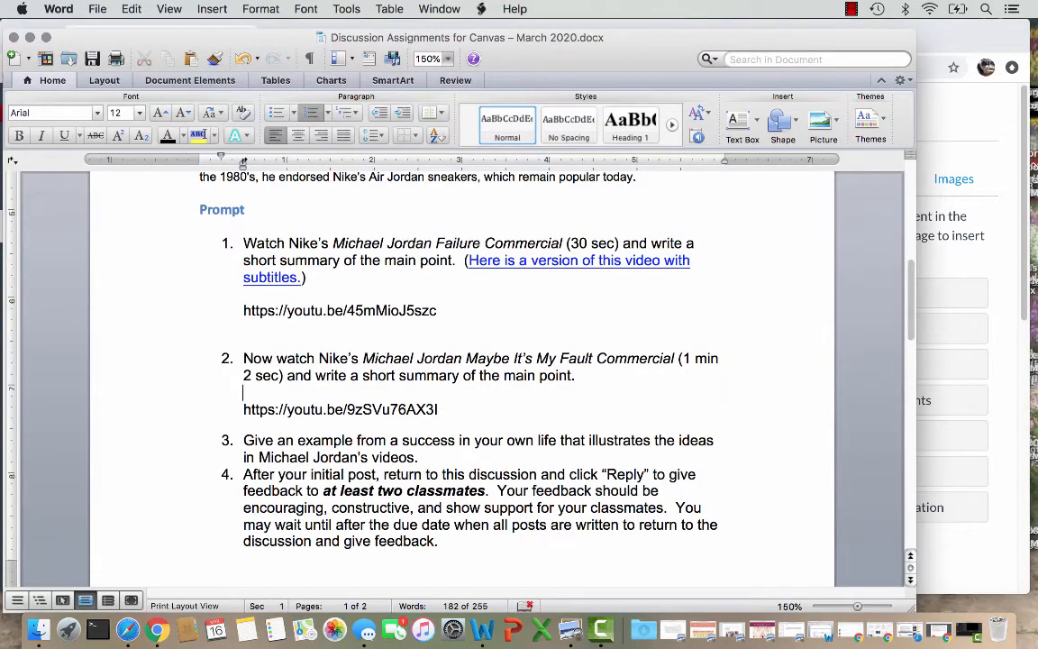
drag(439, 410, 244, 410)
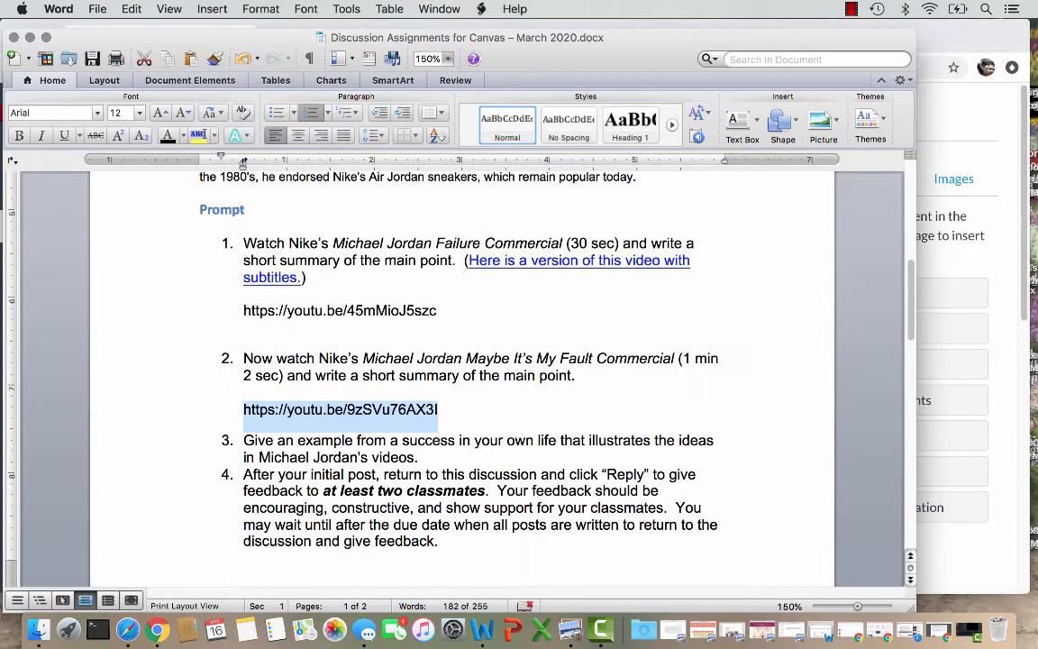
click(438, 410)
key(super+Tab)
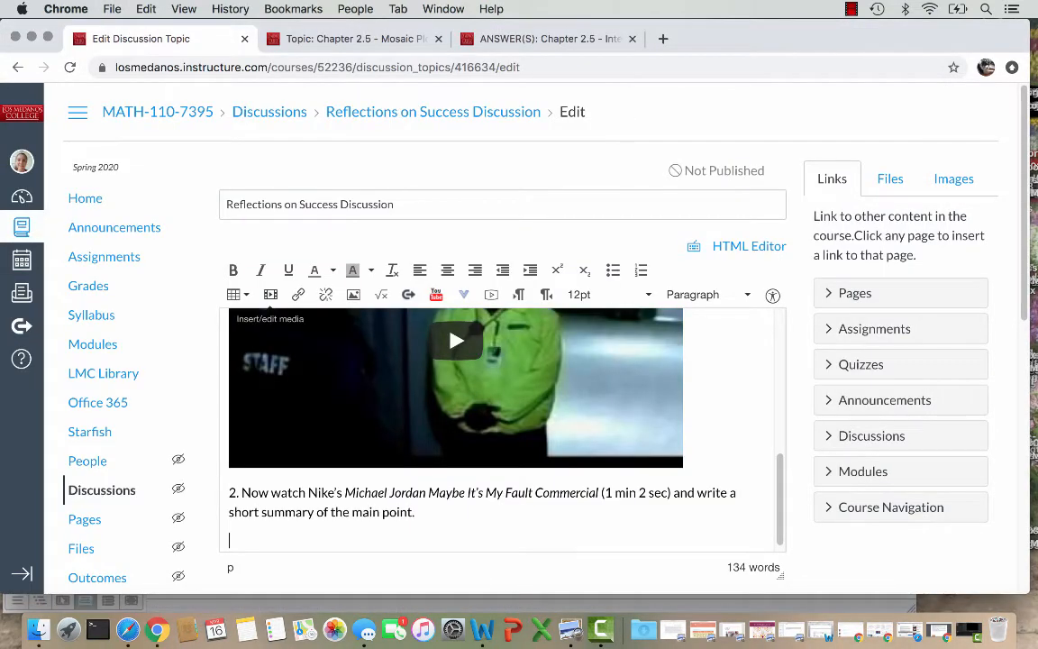
click(270, 295)
key(super+v)
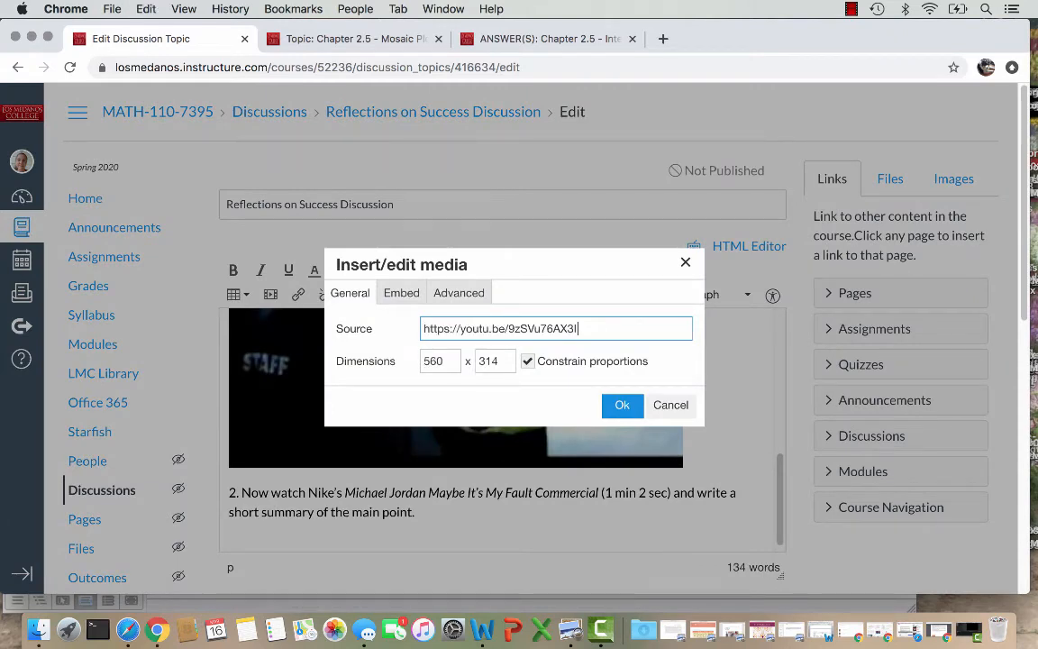
key(Return)
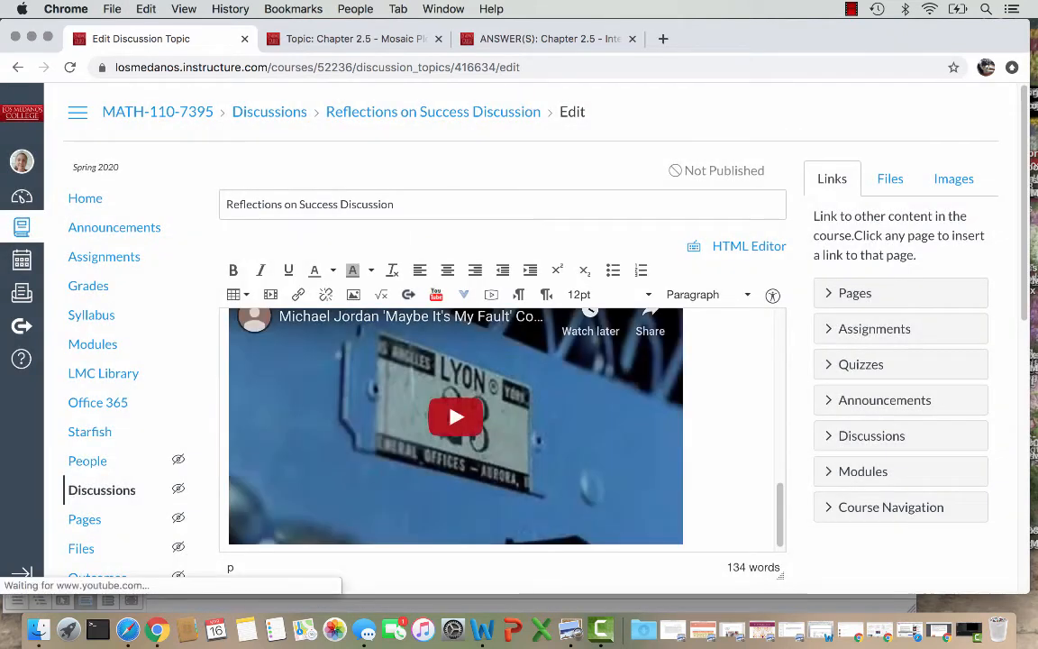
click(403, 354)
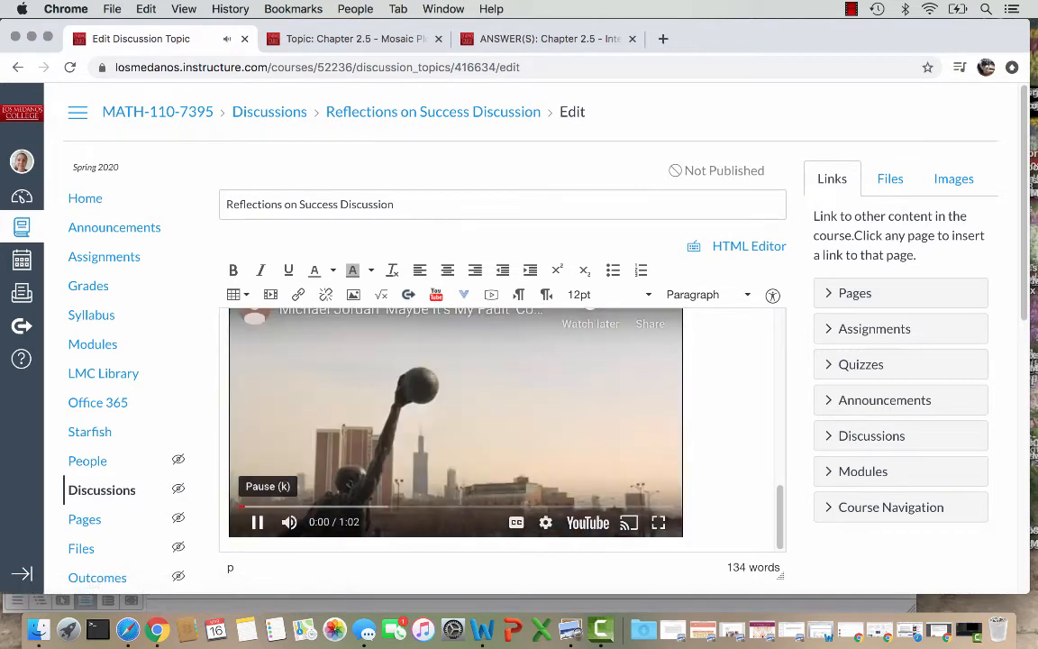
click(257, 522)
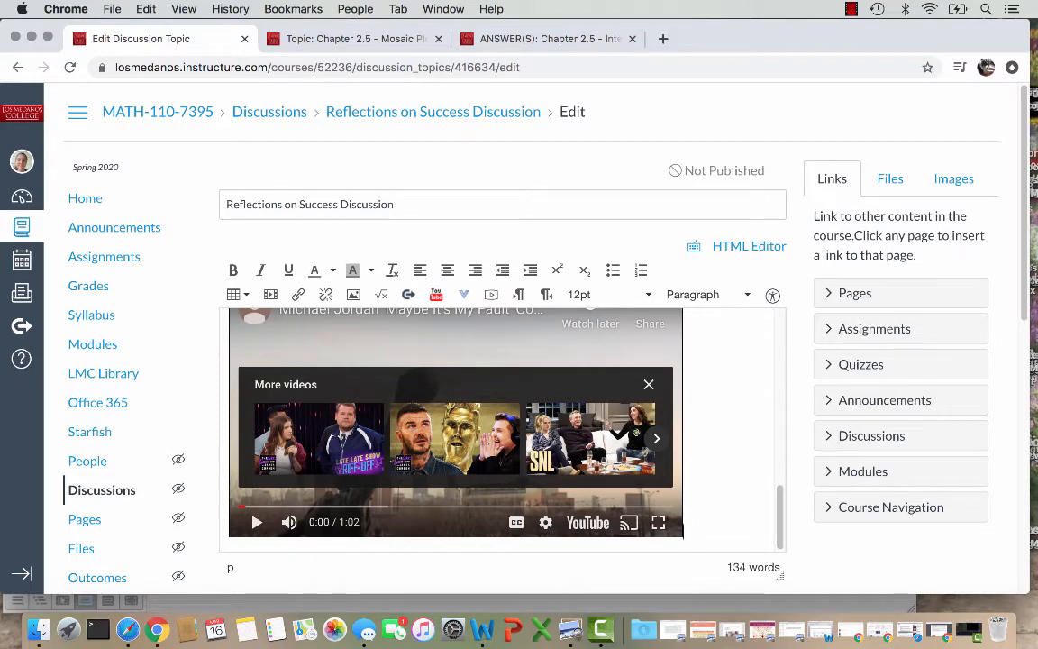
Start a "3." line below the second video and paste in the last two prompts copied from the Word document.
key(Return)
text(3.)
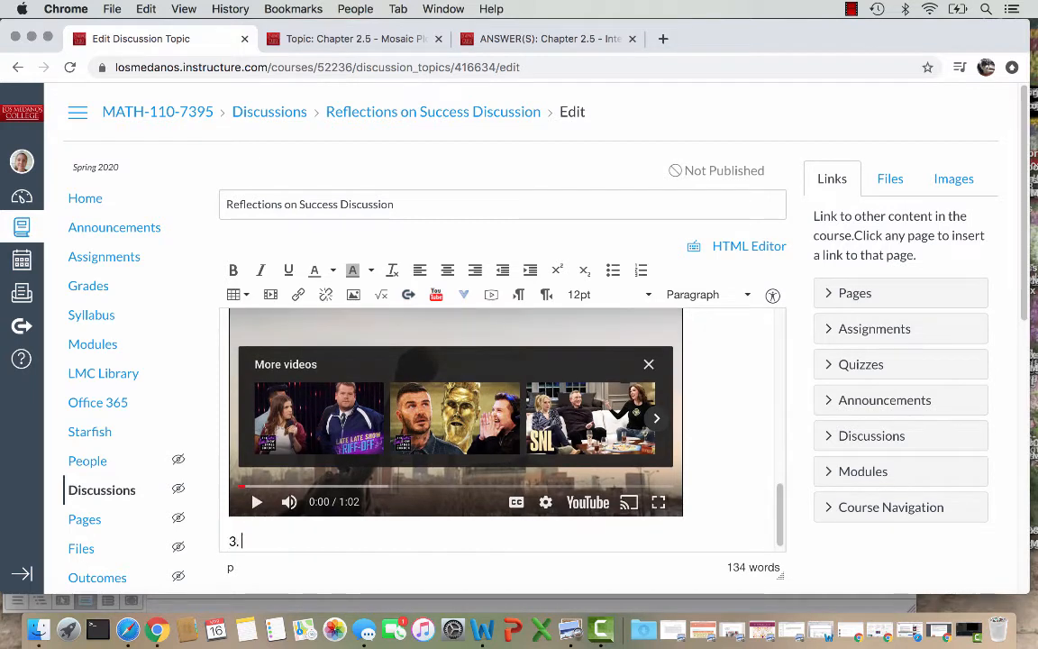
key(super+Tab)
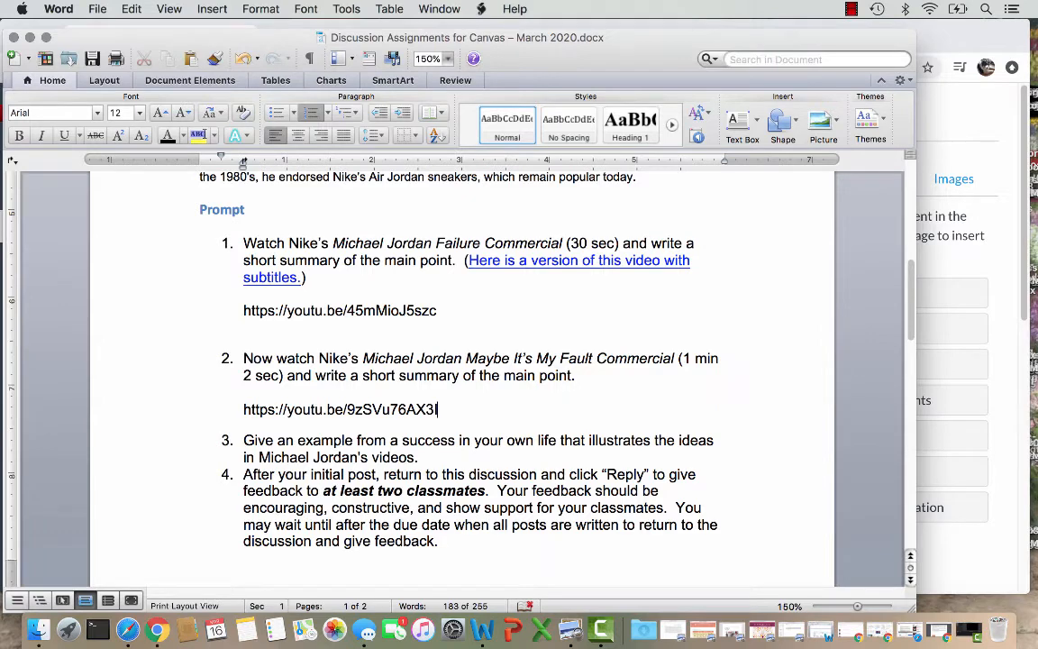
drag(243, 441, 451, 543)
key(super+c)
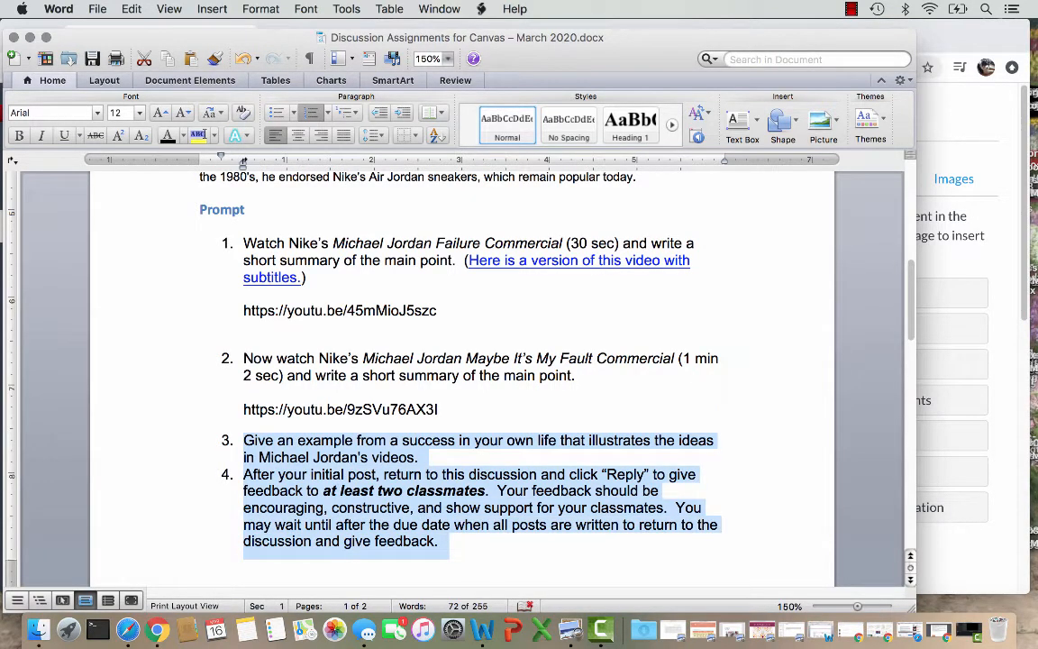
click(451, 542)
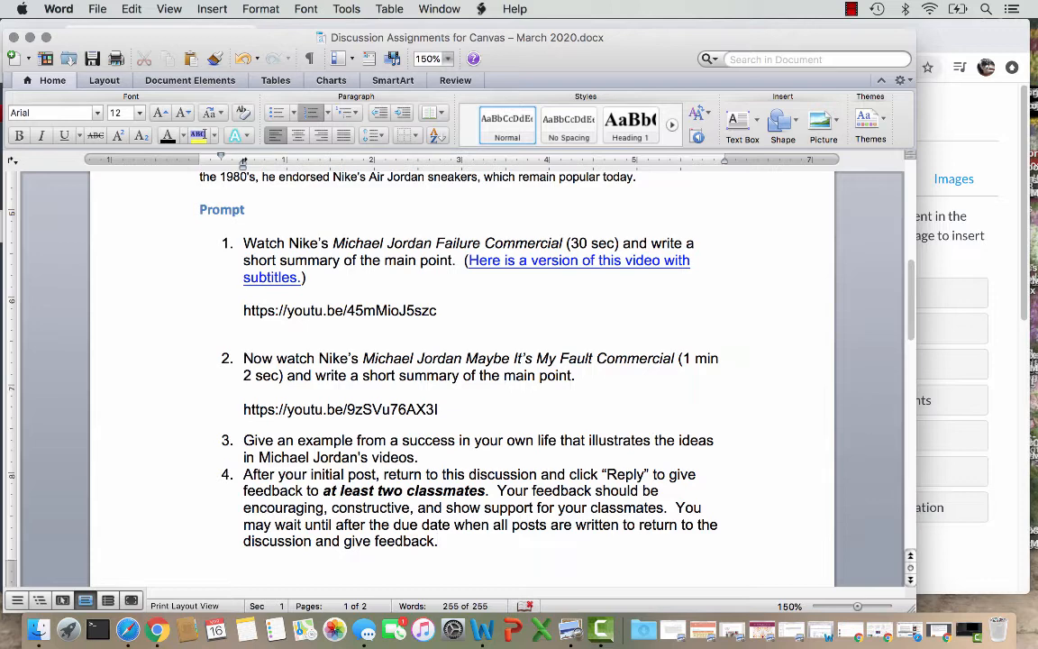
key(super+Tab)
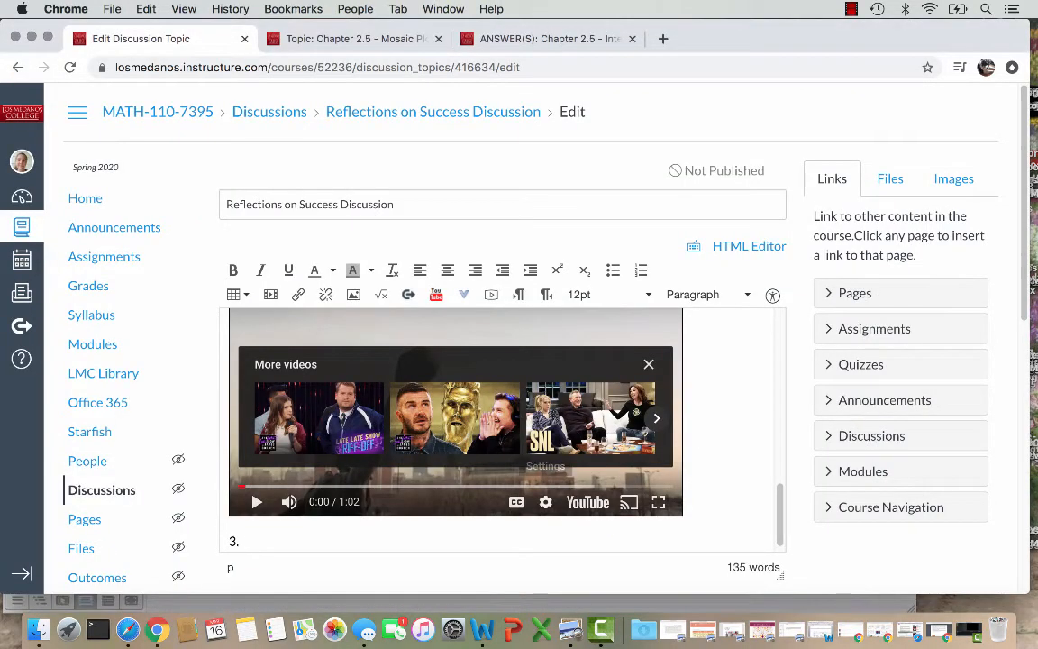
key(super+v)
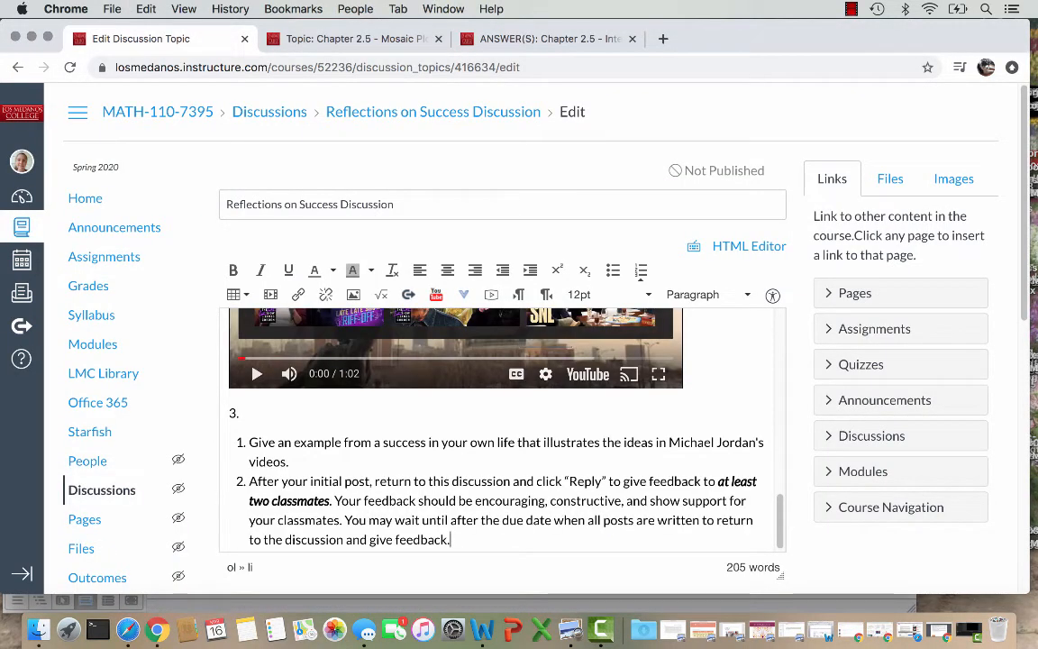
Remove the automatic list numbering from the pasted prompts, joining the first to "3." and numbering the second "4.".
click(250, 442)
key(BackSpace)
key(BackSpace)
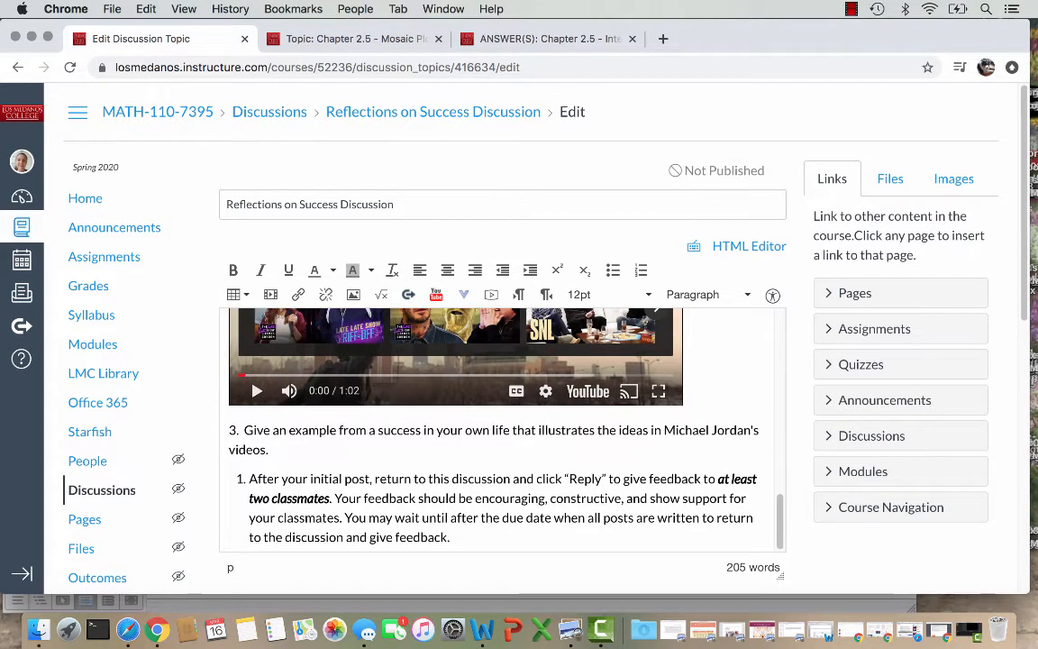
click(258, 478)
key(BackSpace)
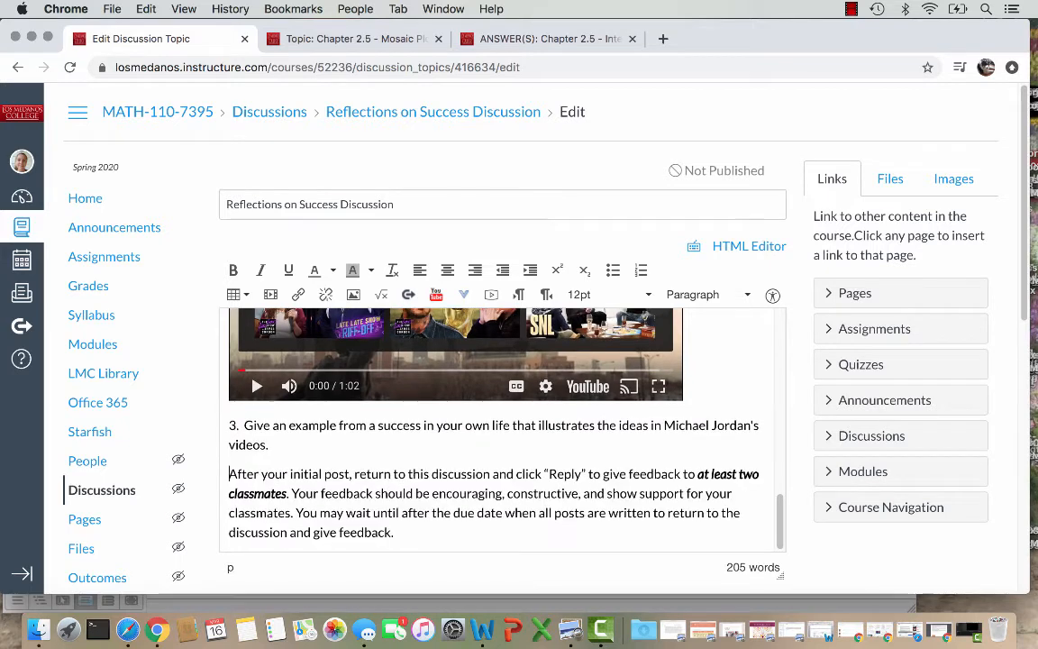
text(4.)
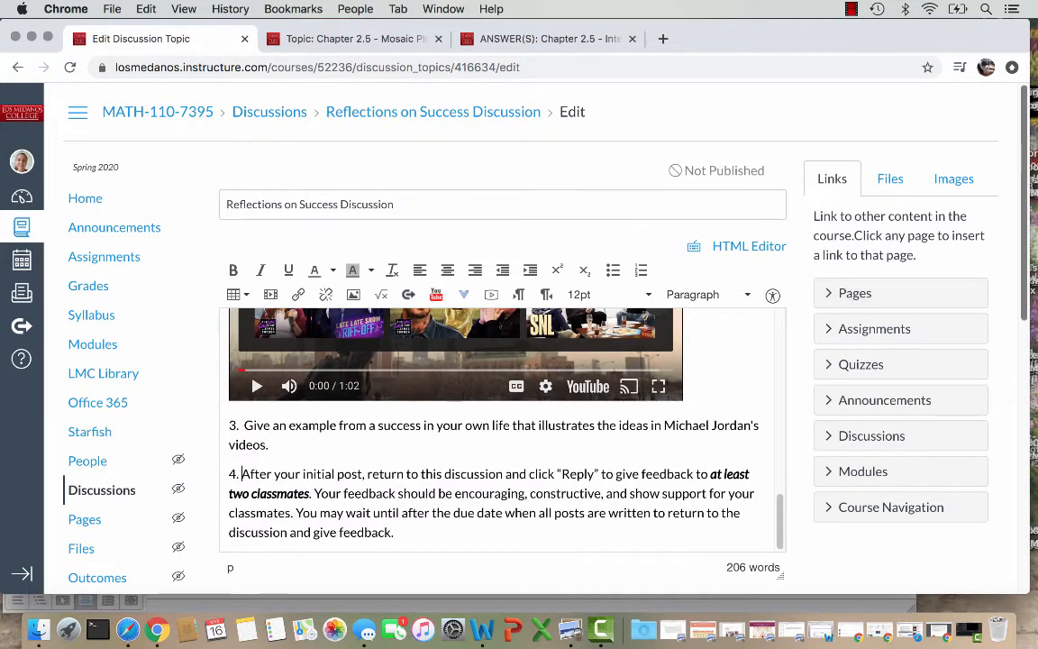
Enable threaded replies and require users to post before seeing replies in the discussion options.
scroll(519, 361, down, 5)
scroll(520, 360, down, 4)
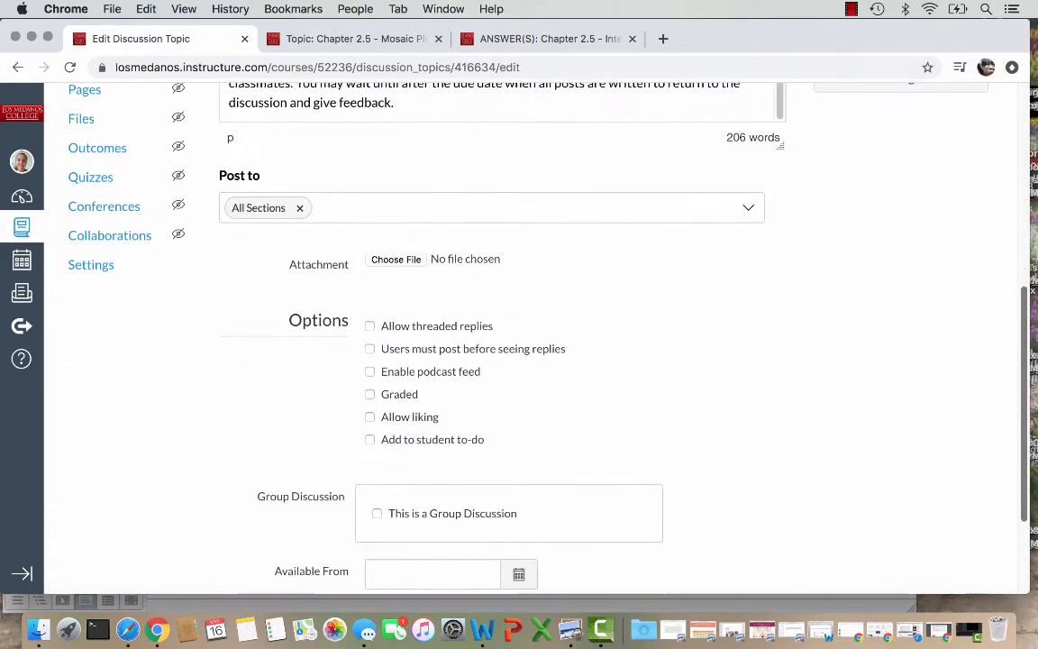
click(370, 327)
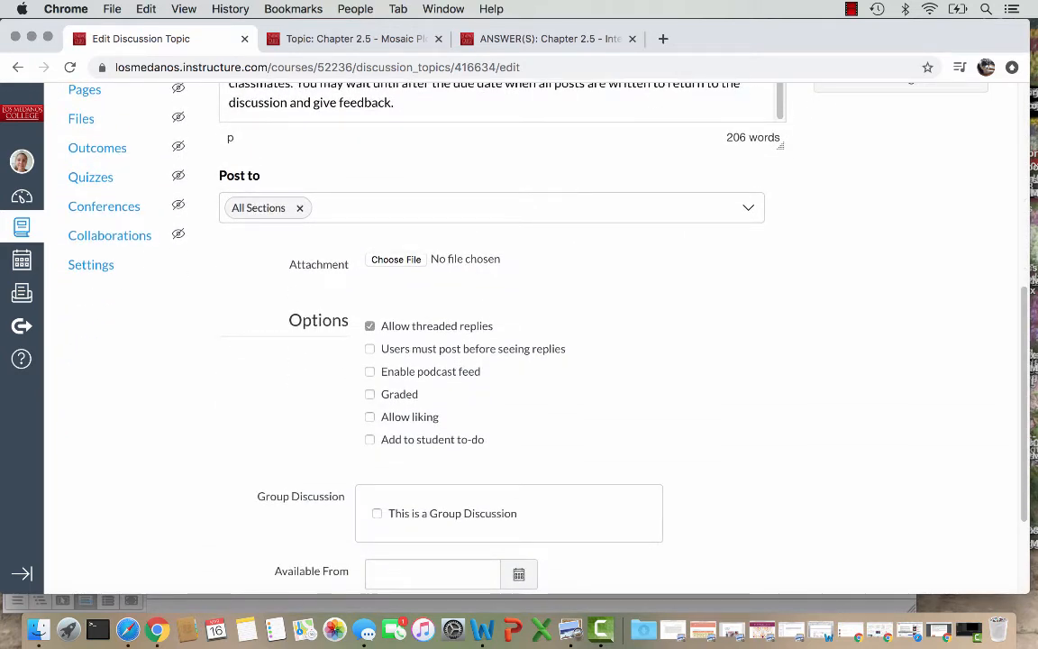
click(370, 348)
Append to prompt 3 the sentence "After you submit your initial post, you will be able to see classmates replies.".
scroll(520, 343, up, 2)
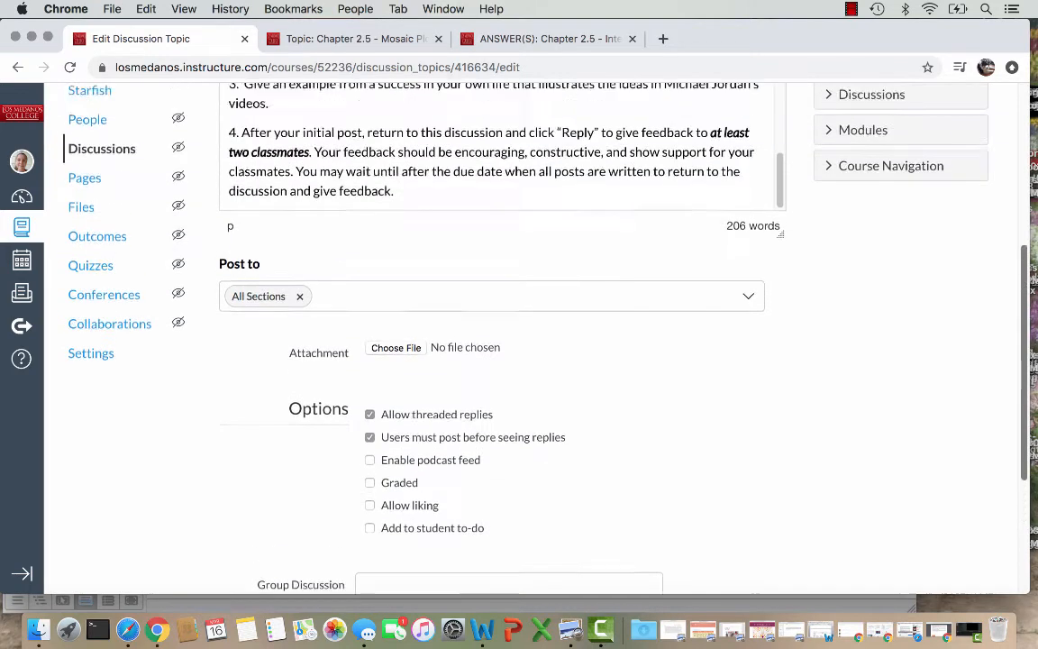
scroll(519, 342, up, 5)
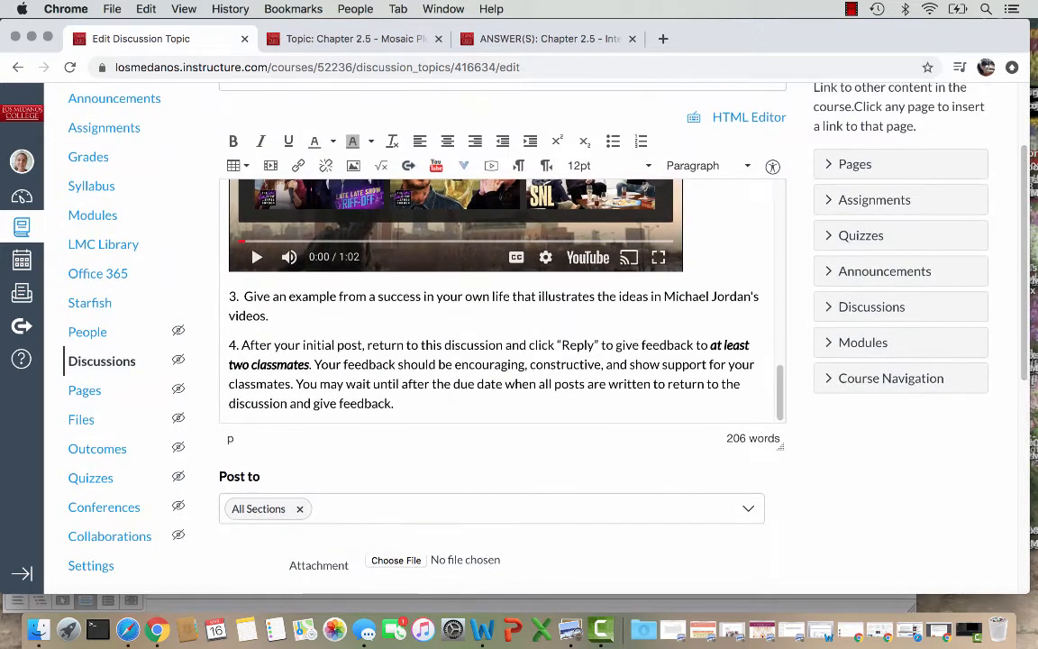
click(271, 316)
text(After yo)
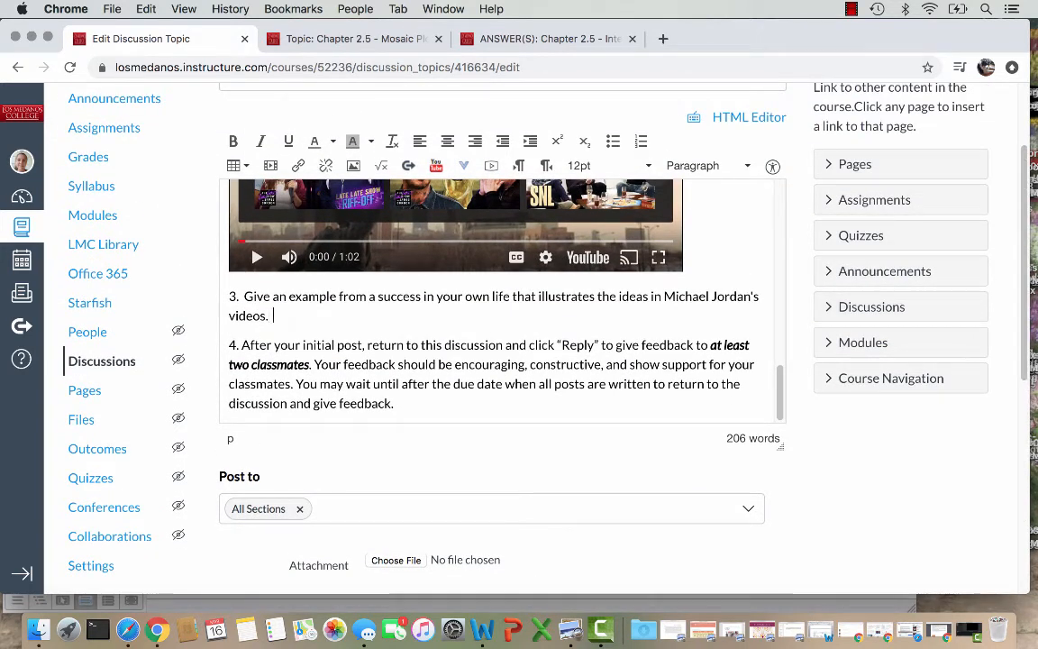
text(u submit your initi)
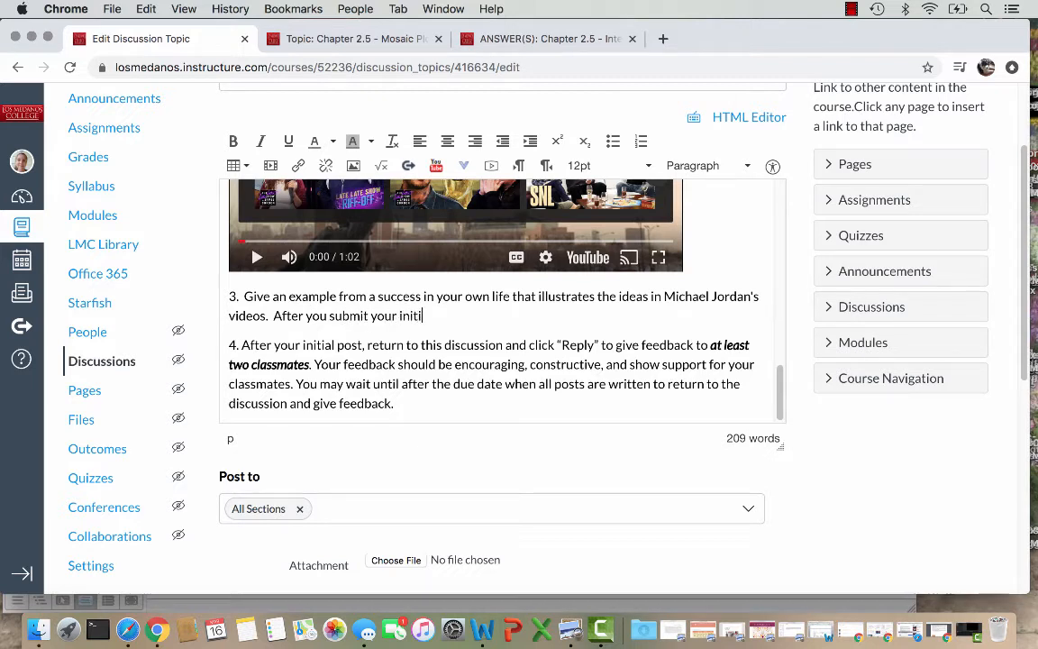
text(al post, you will)
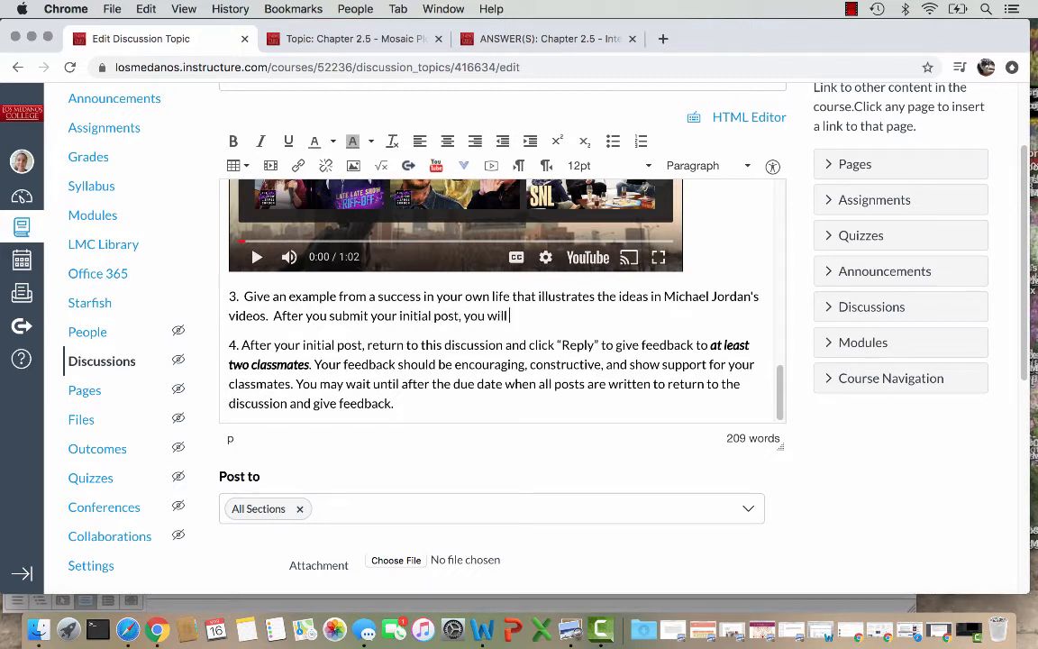
text( be able to see )
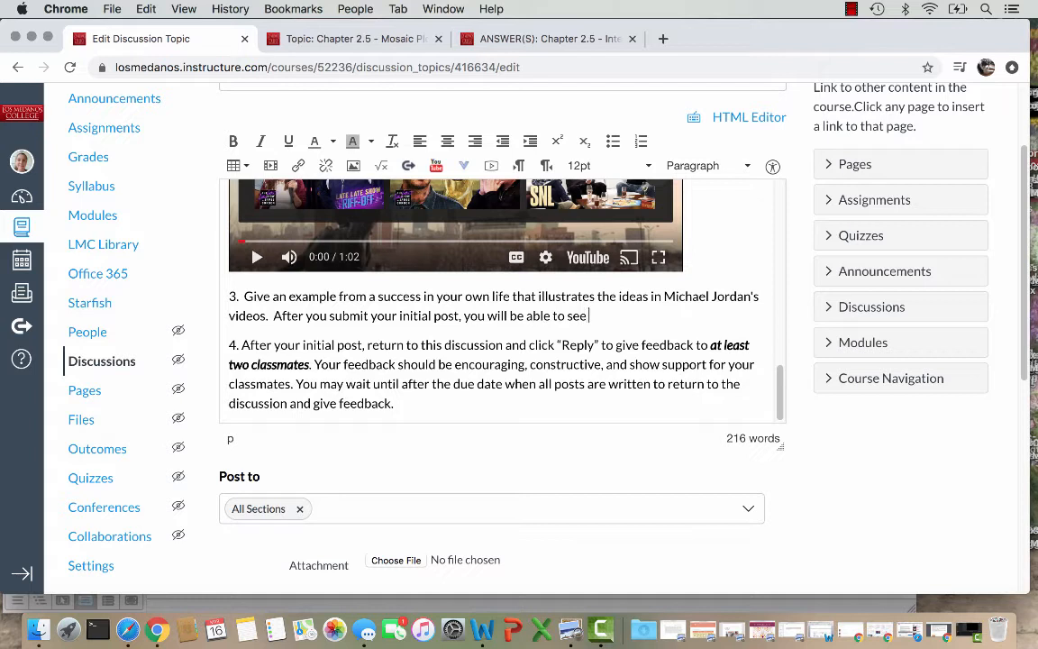
text(classmate rep)
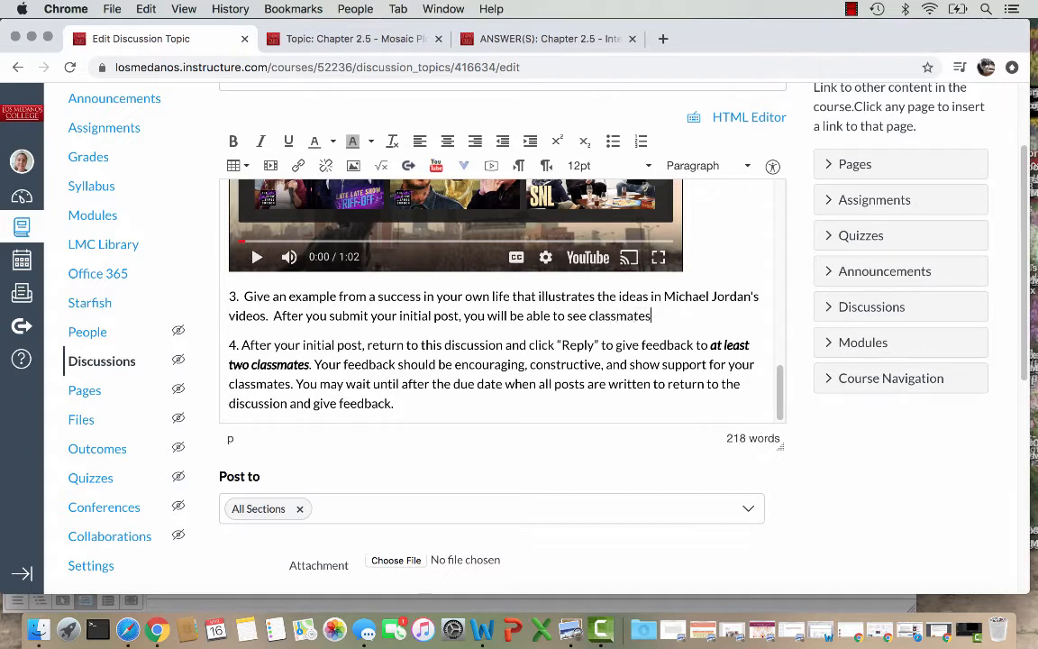
text(lies.)
scroll(502, 300, up, 5)
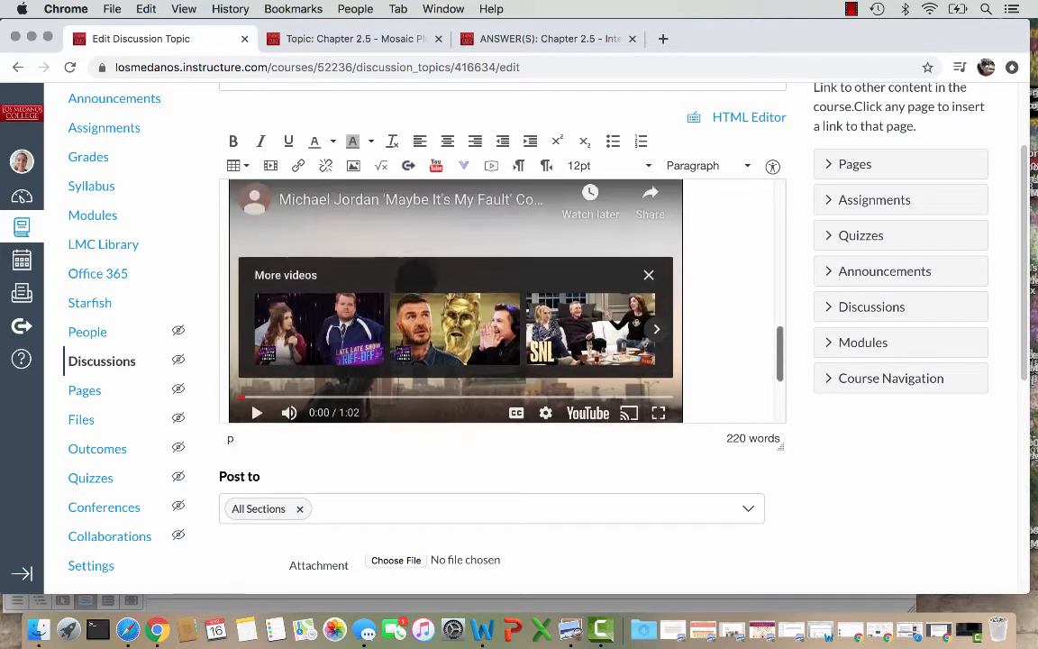
Make the discussion graded and allow liking in its options.
scroll(502, 300, up, 2)
scroll(455, 301, up, 5)
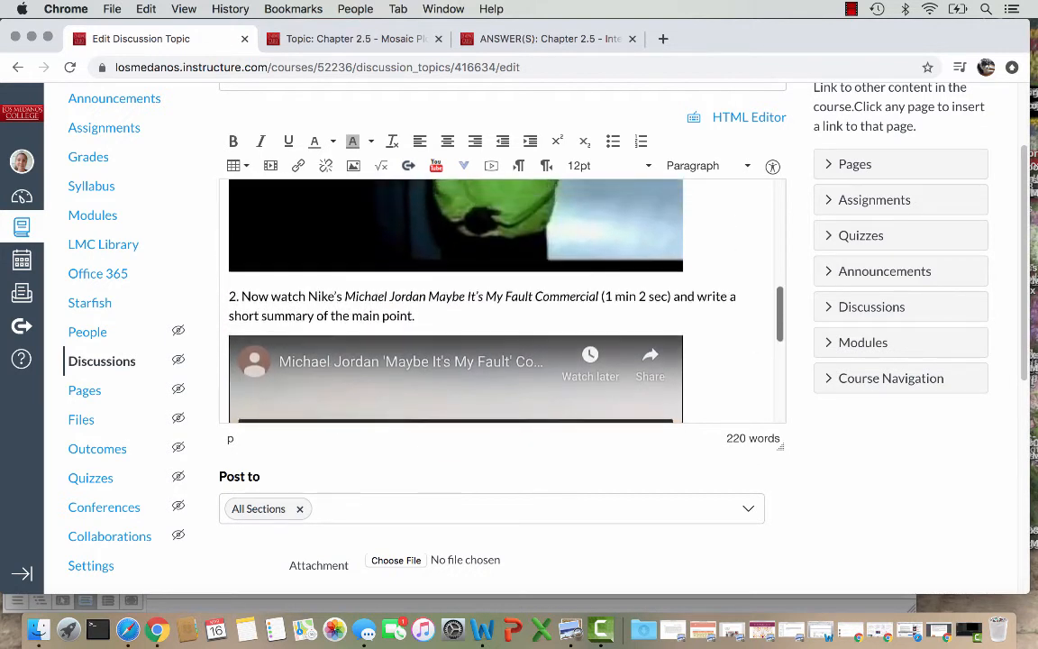
scroll(455, 300, down, 6)
scroll(455, 300, down, 5)
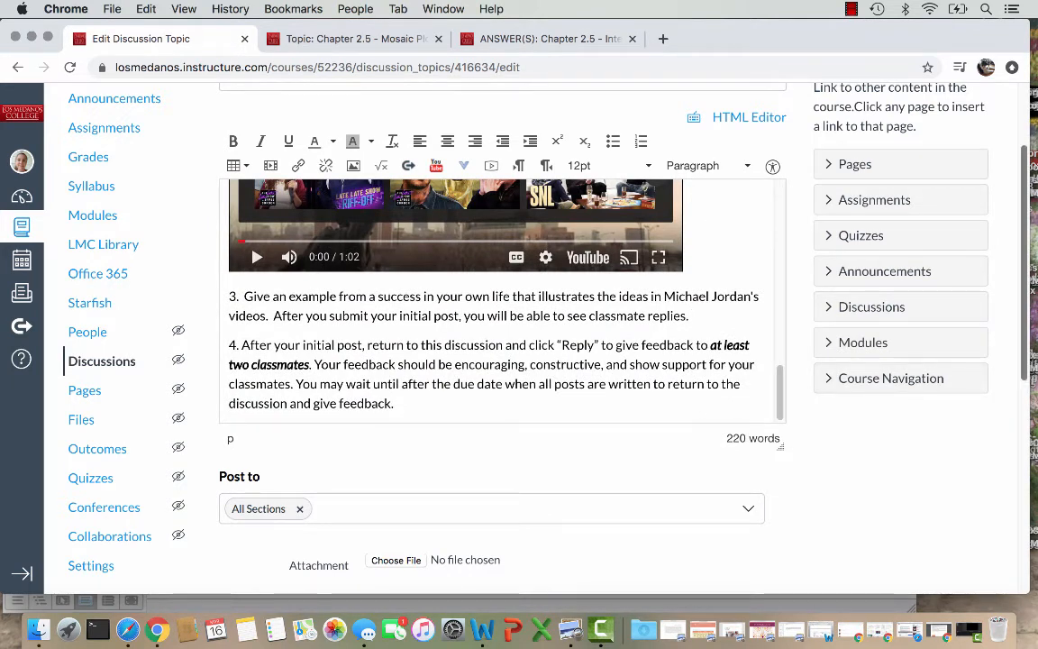
scroll(455, 300, down, 5)
scroll(455, 300, down, 4)
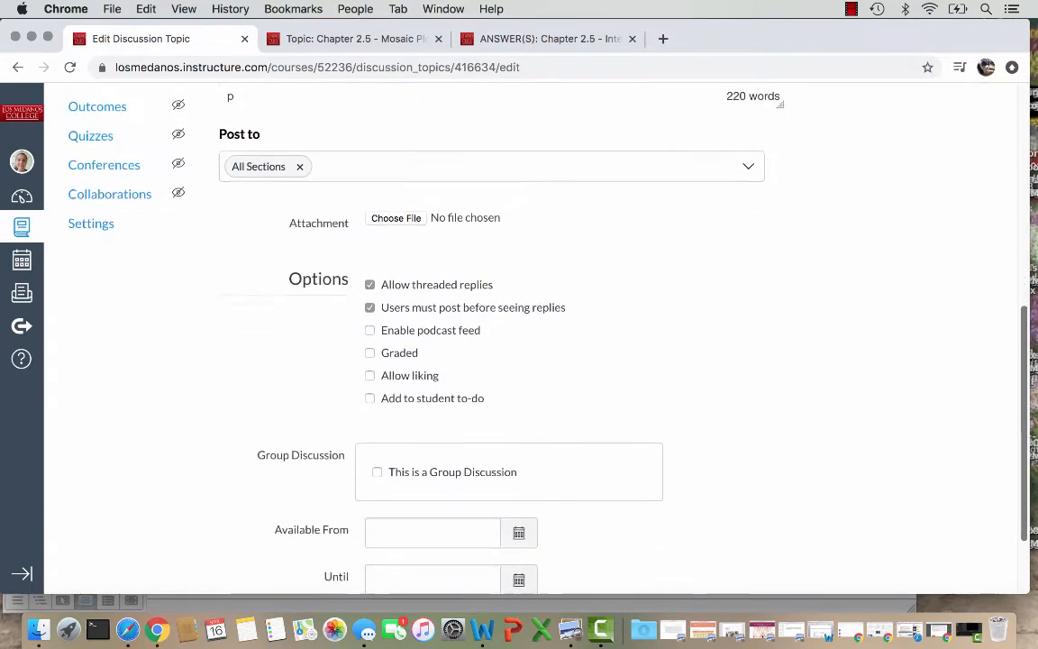
click(370, 319)
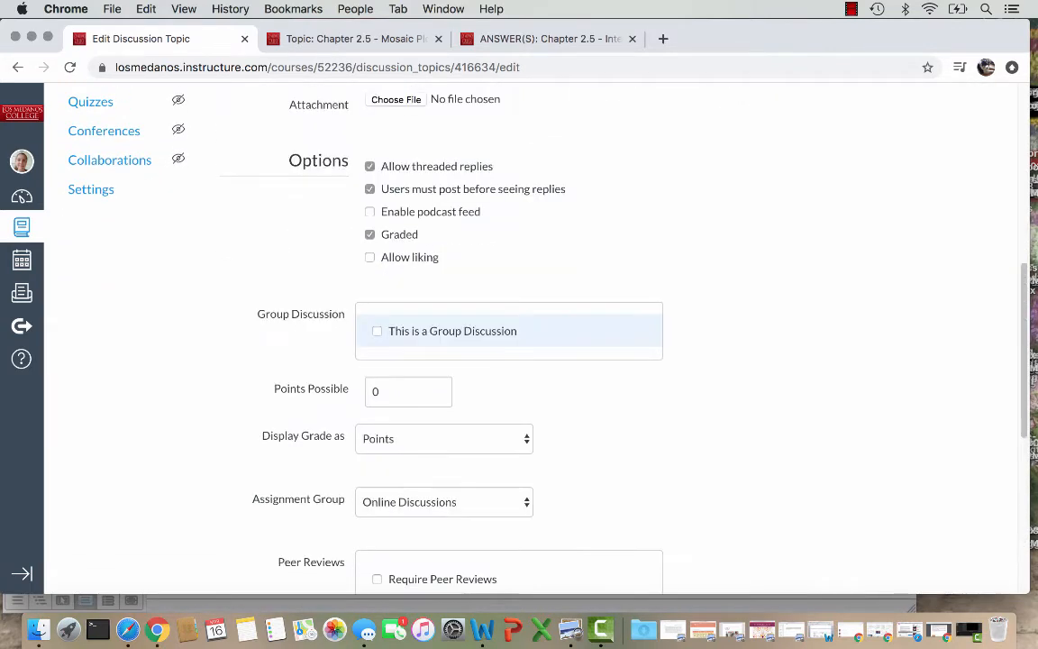
click(370, 257)
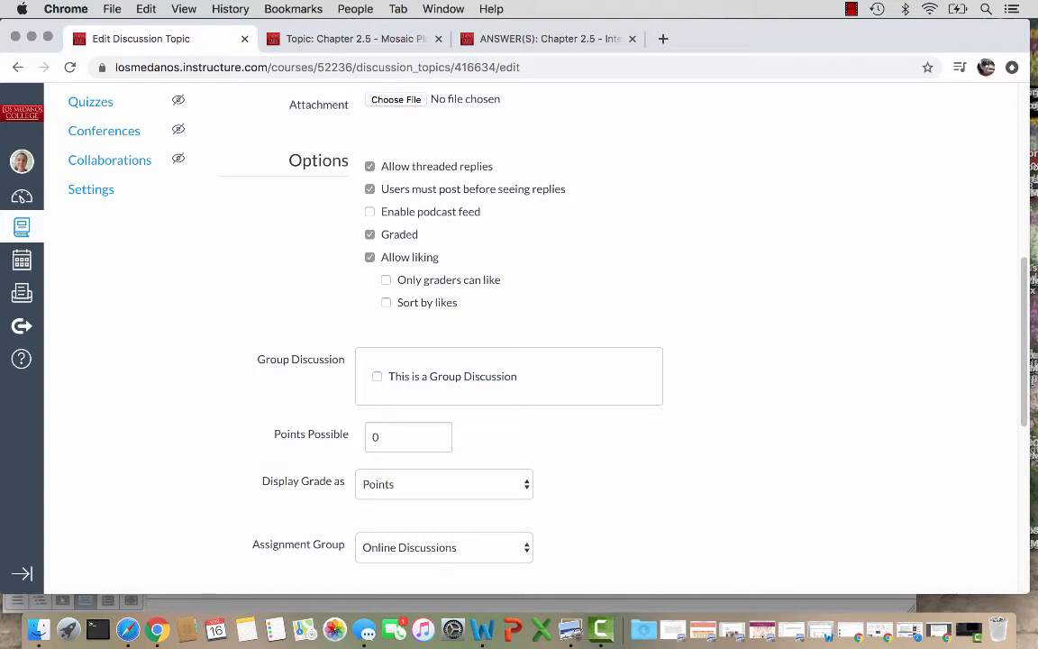
Make this a group discussion and choose the group set "Reflections on Success Discussion Groups".
click(377, 376)
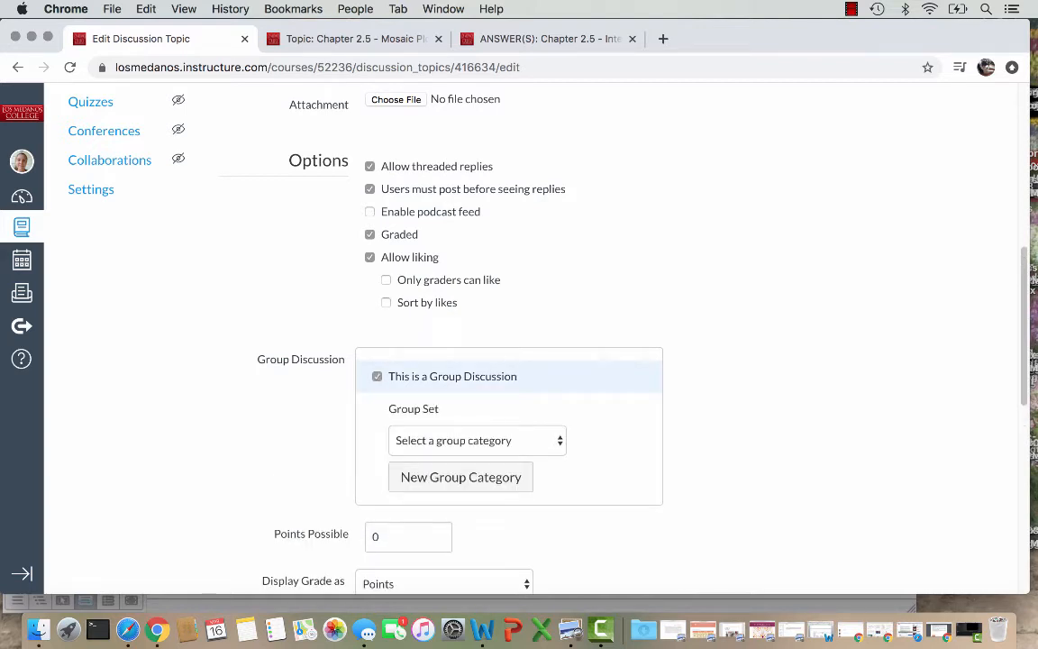
scroll(509, 360, down, 2)
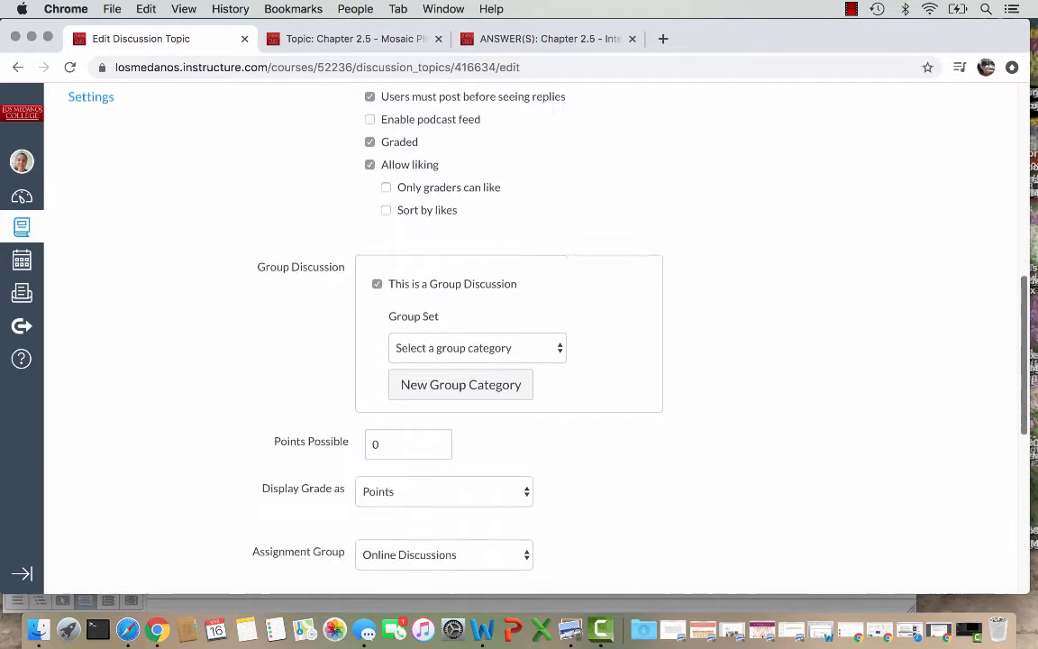
scroll(509, 361, down, 2)
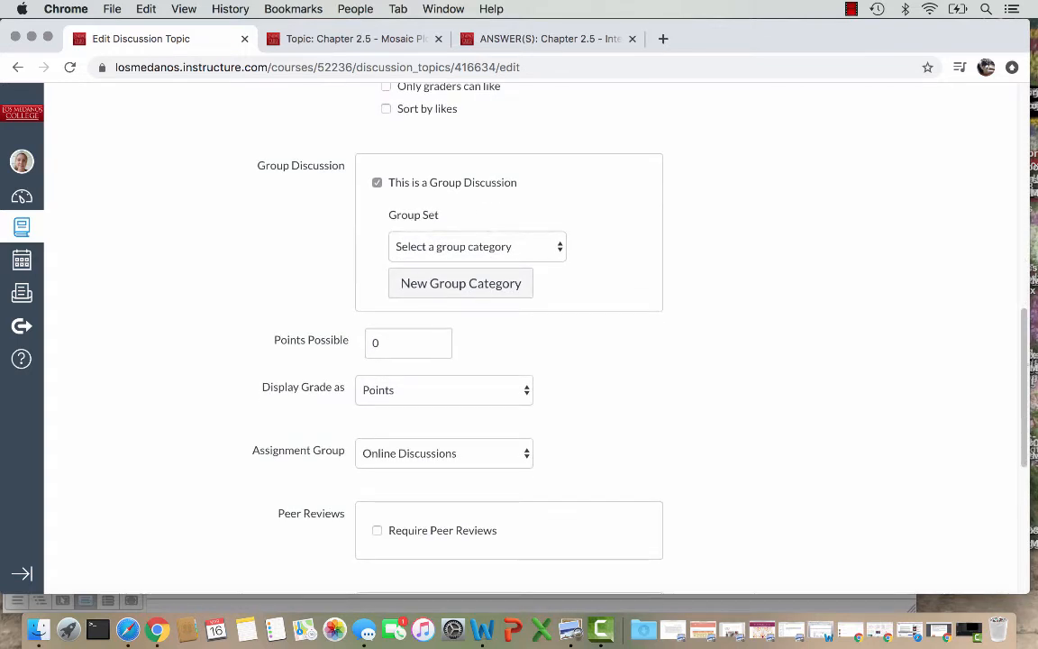
click(477, 247)
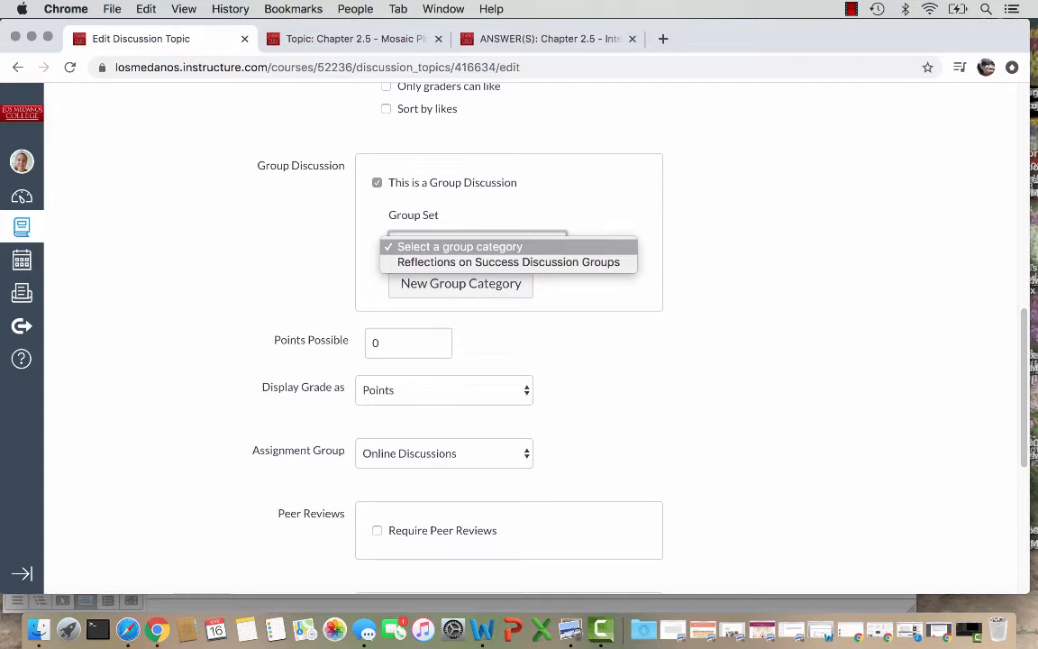
click(508, 261)
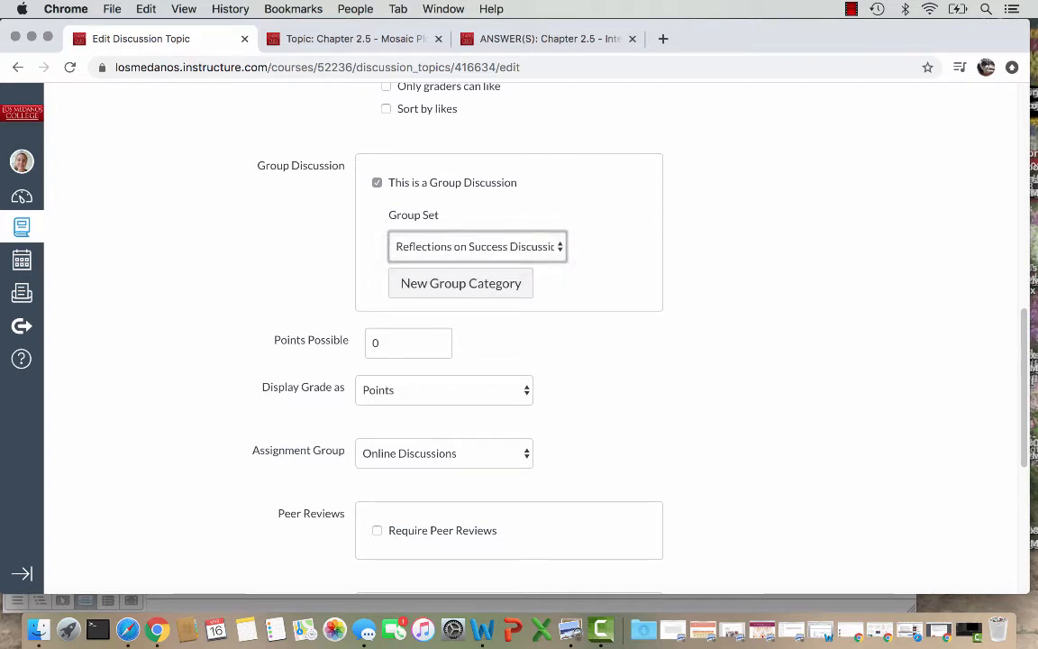
Set the points possible to 10 and choose Online Discussions as the assignment group.
click(373, 343)
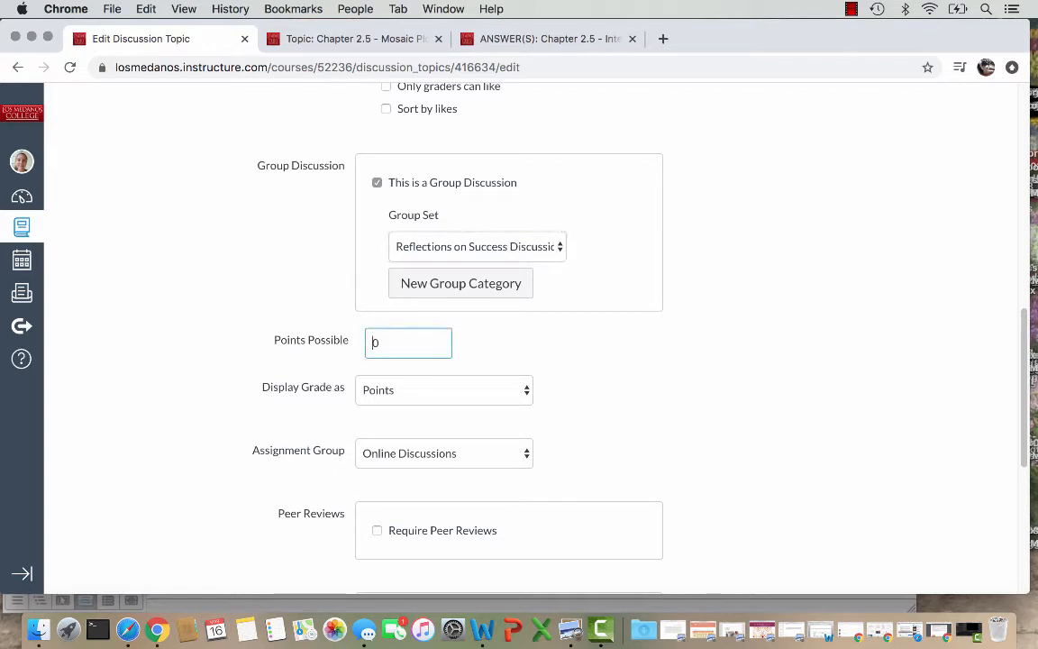
text(1)
click(577, 349)
scroll(577, 342, down, 3)
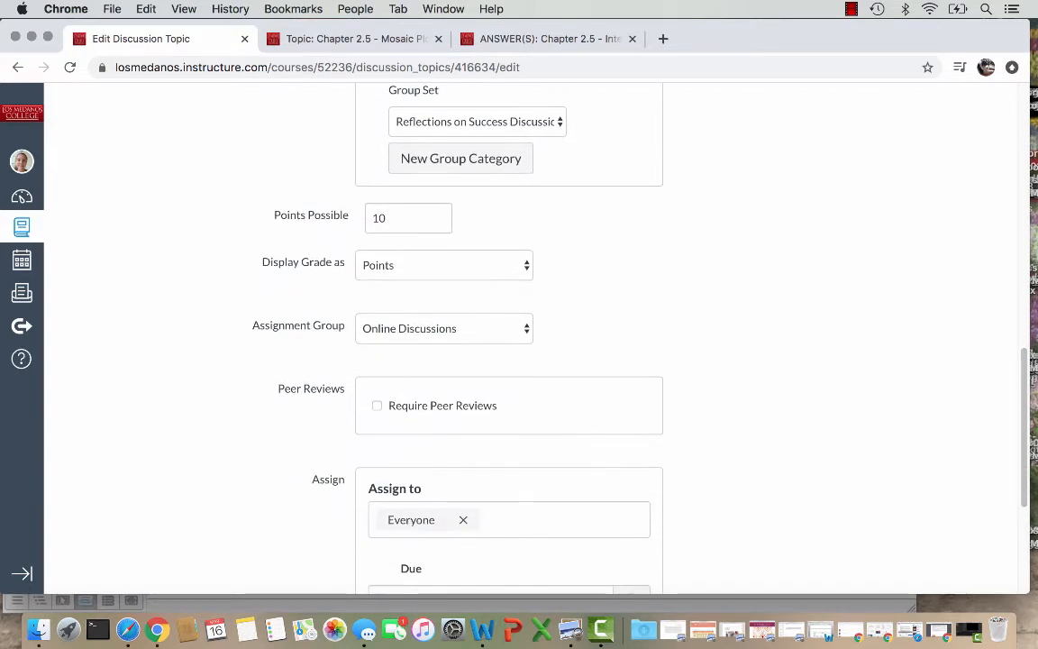
click(445, 328)
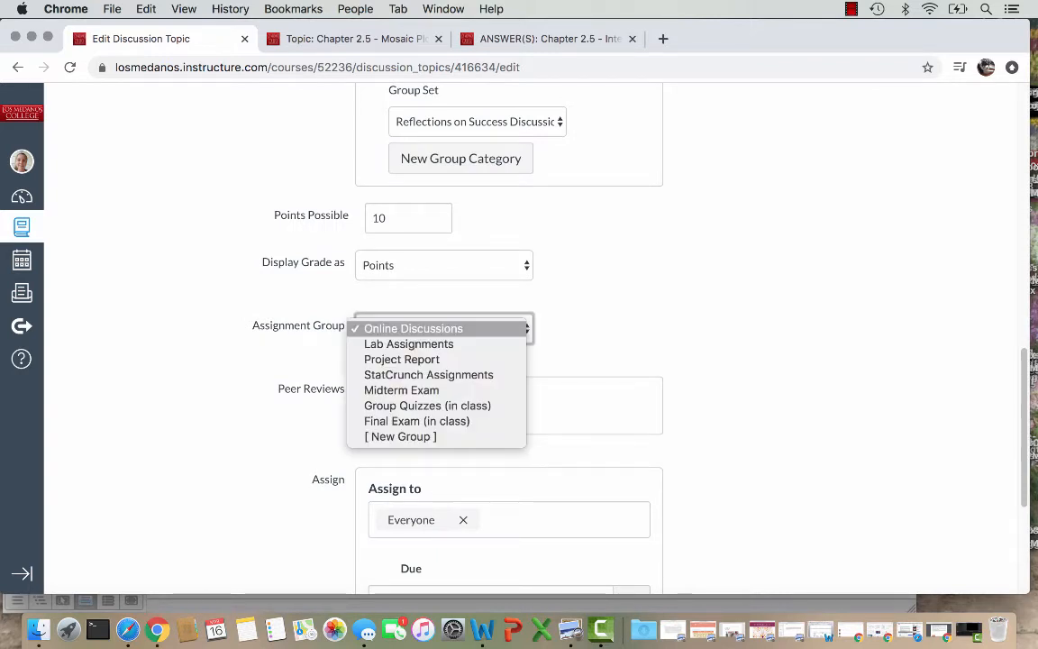
click(437, 329)
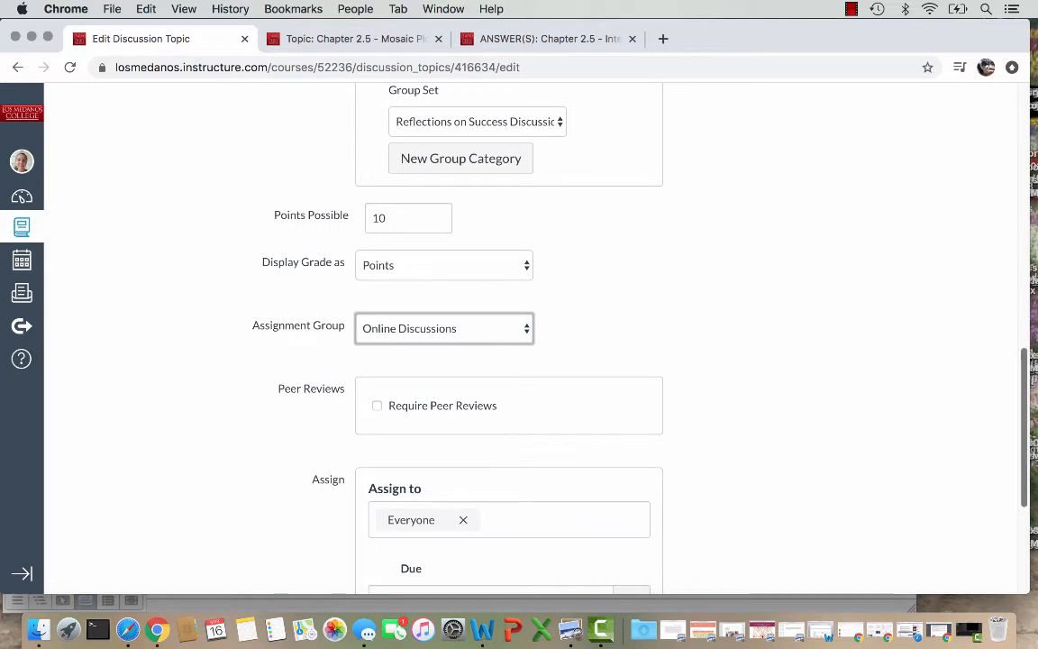
Start a new group category for the discussion and name the group set "Reflection on Success Groups".
scroll(519, 343, down, 3)
scroll(519, 342, down, 5)
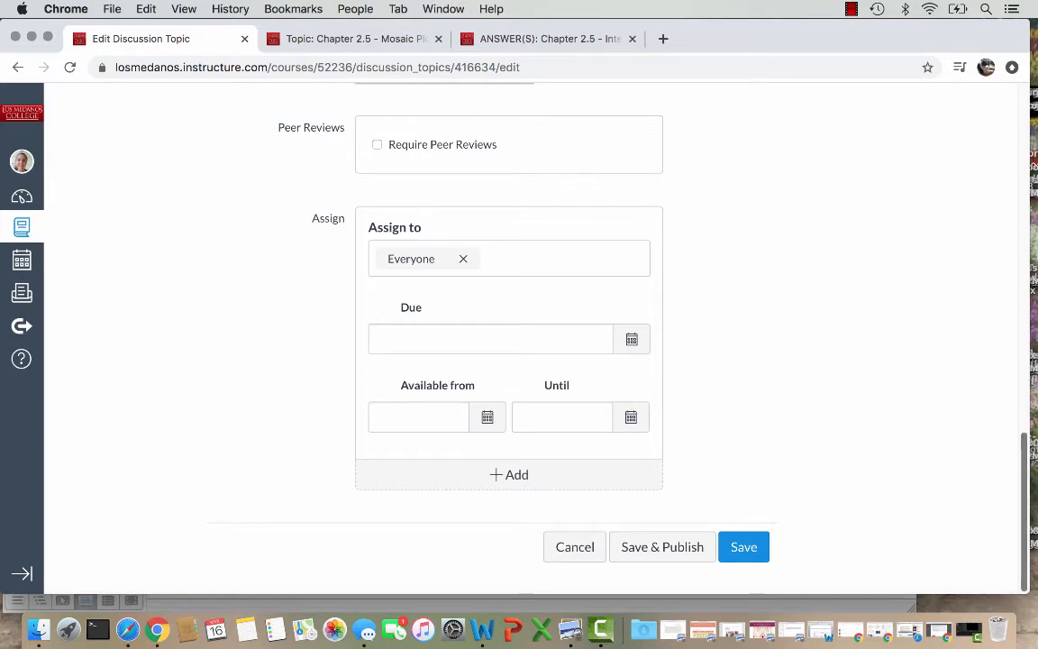
scroll(519, 343, up, 12)
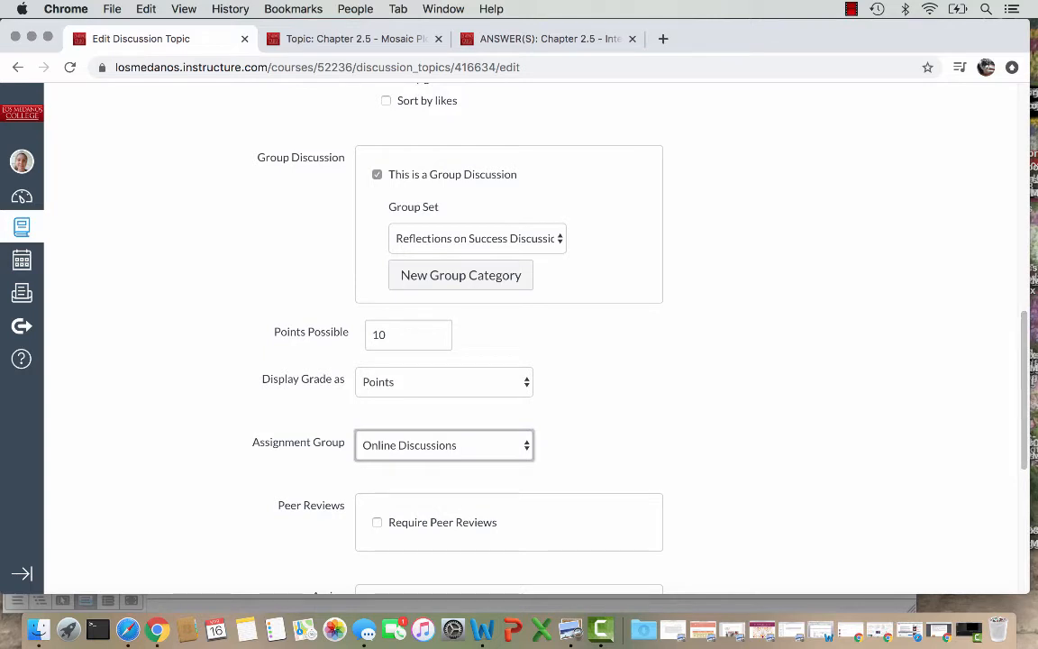
click(460, 275)
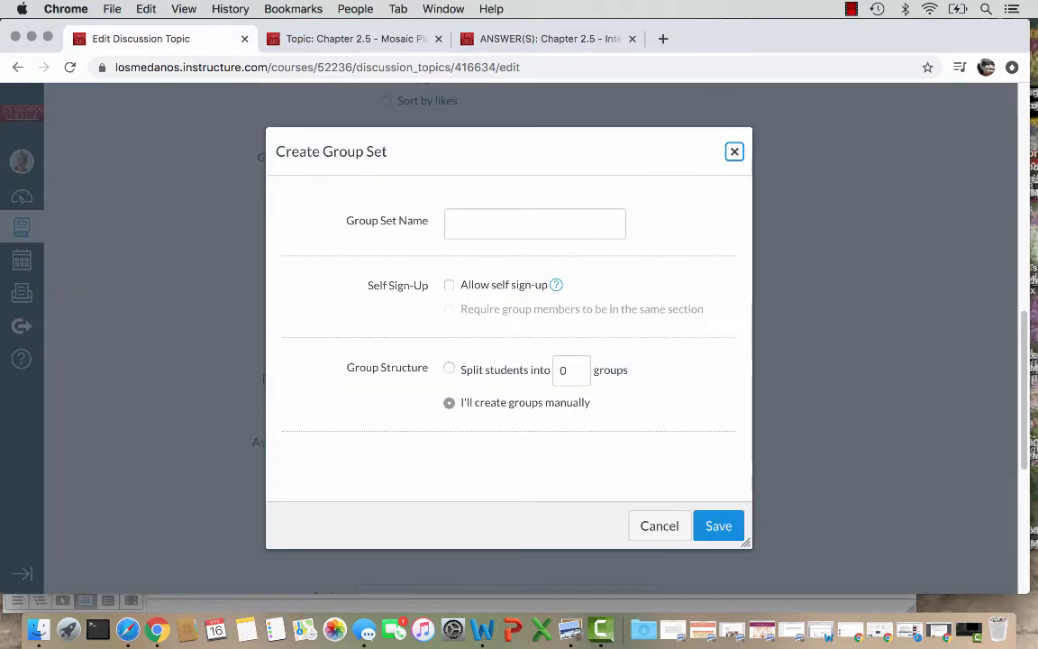
click(534, 223)
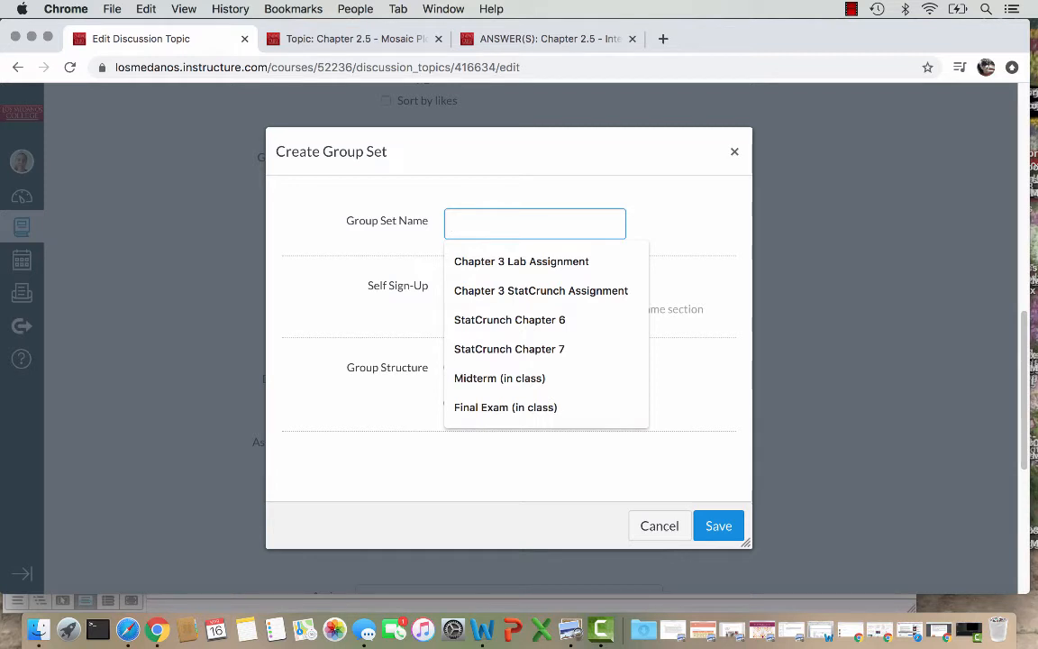
text(Reflection )
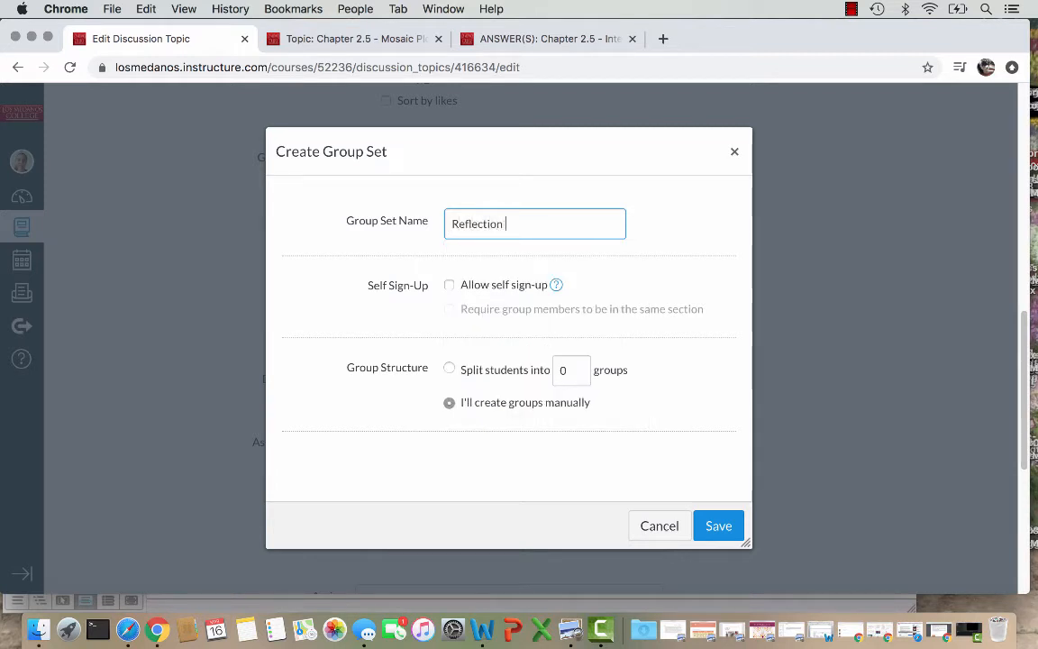
text(on Success)
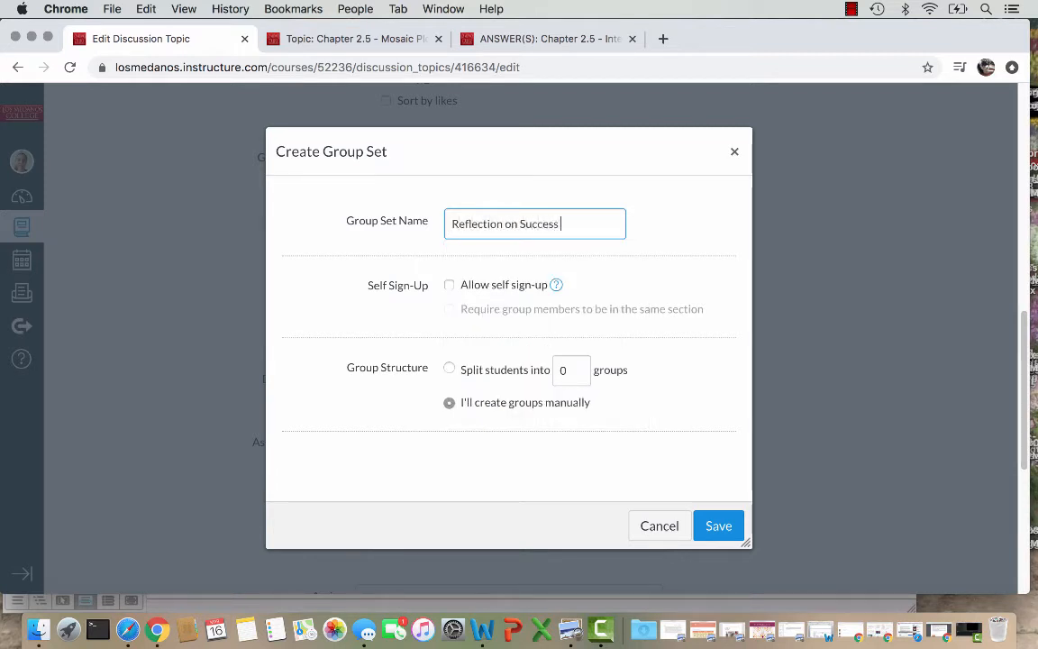
text( Groups)
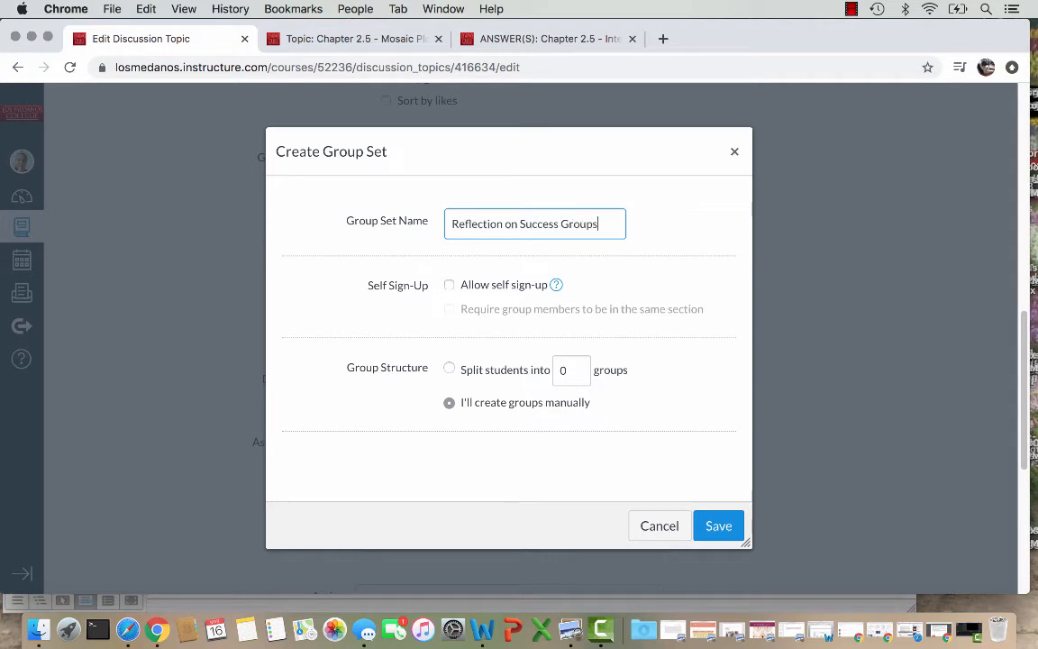
Have the new group set split students into 4 groups and save it.
click(449, 367)
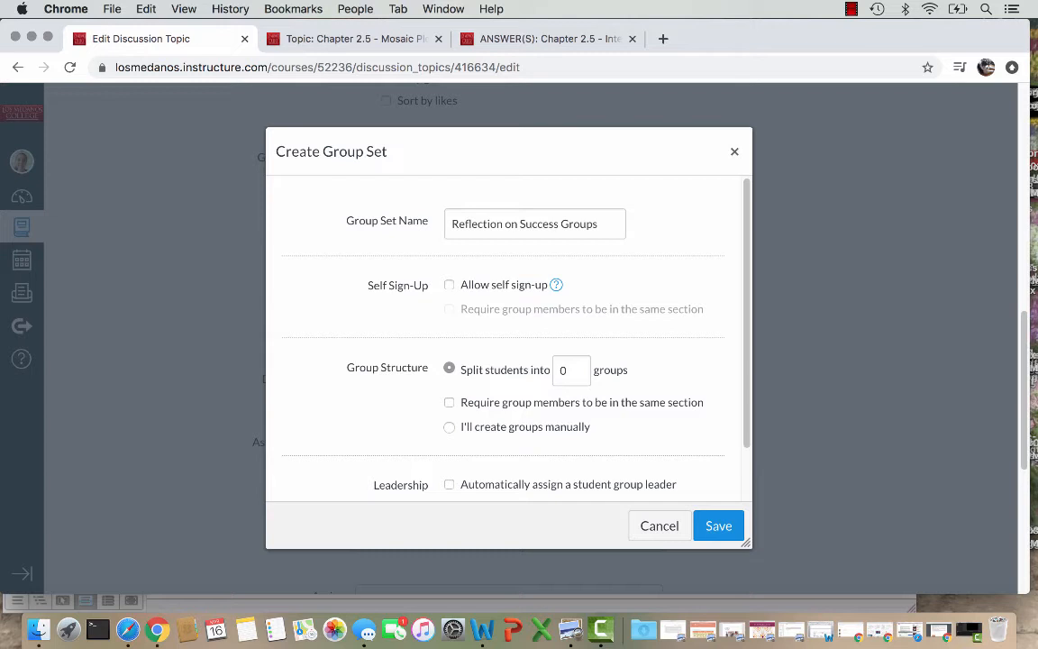
click(579, 367)
click(579, 367)
click(578, 368)
click(578, 368)
scroll(509, 338, down, 1)
scroll(509, 338, down, 1)
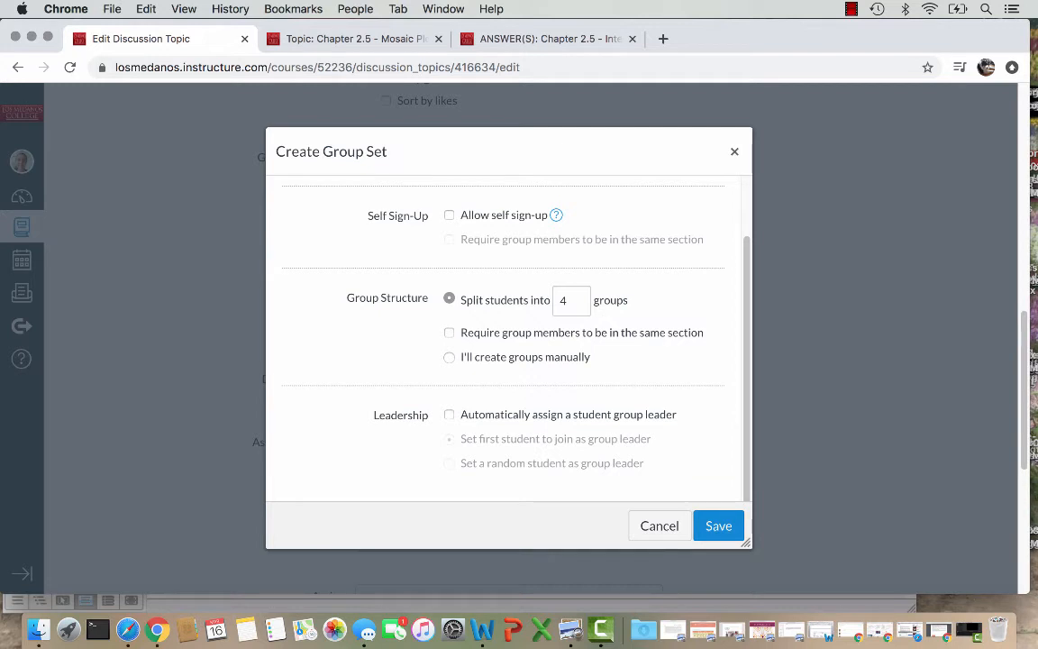
click(718, 526)
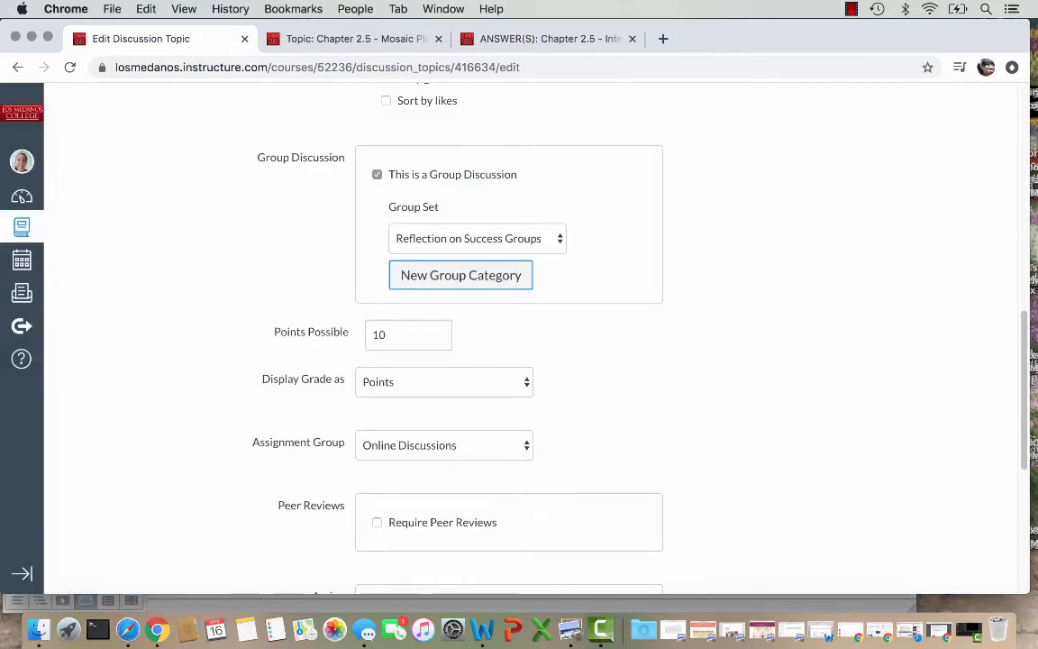
Make the discussion available until Mar 27, 2020 at 11:59pm, then save and publish it.
scroll(509, 338, down, 10)
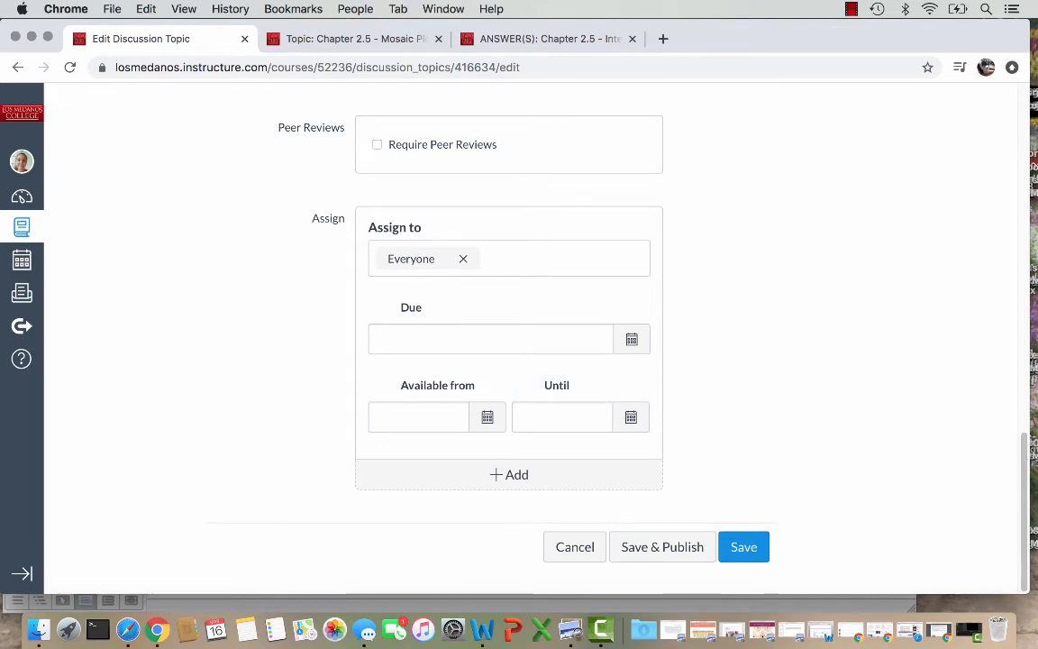
click(631, 417)
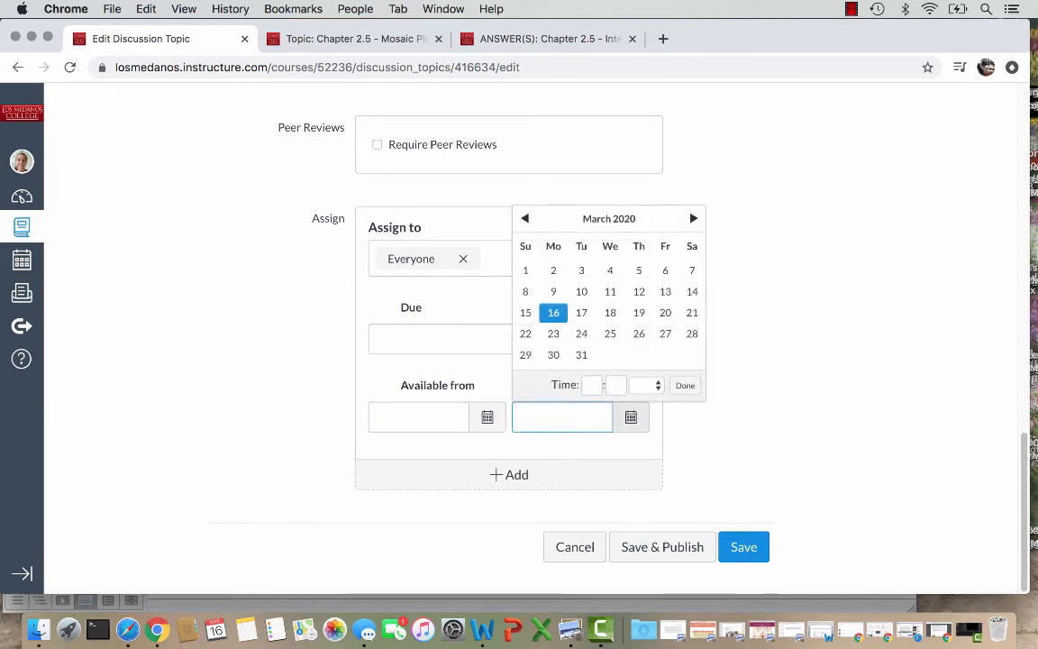
click(665, 334)
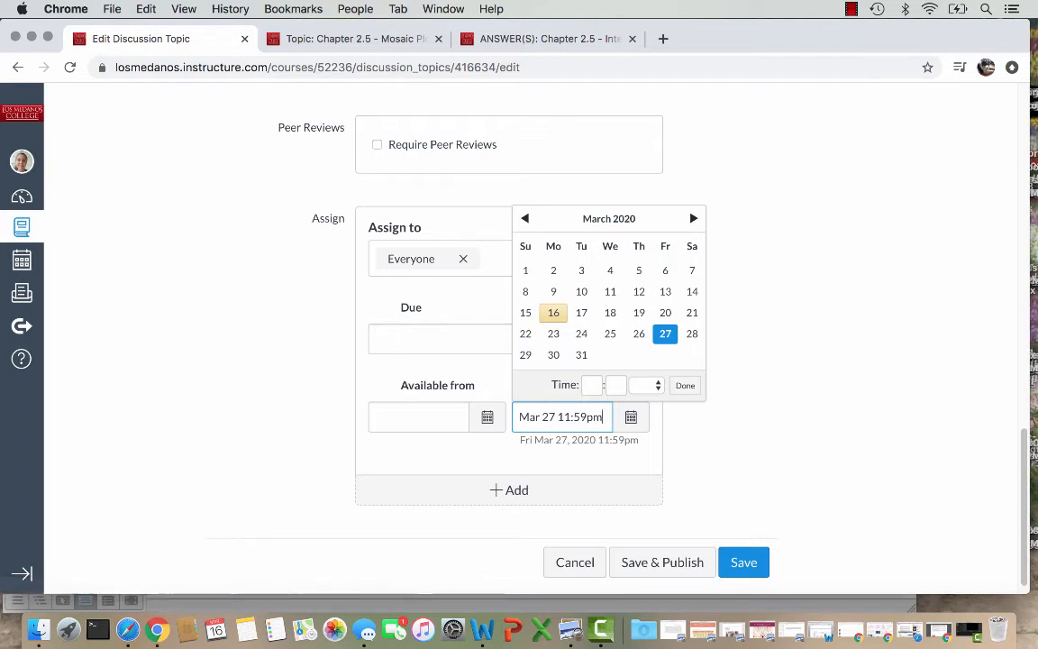
click(685, 386)
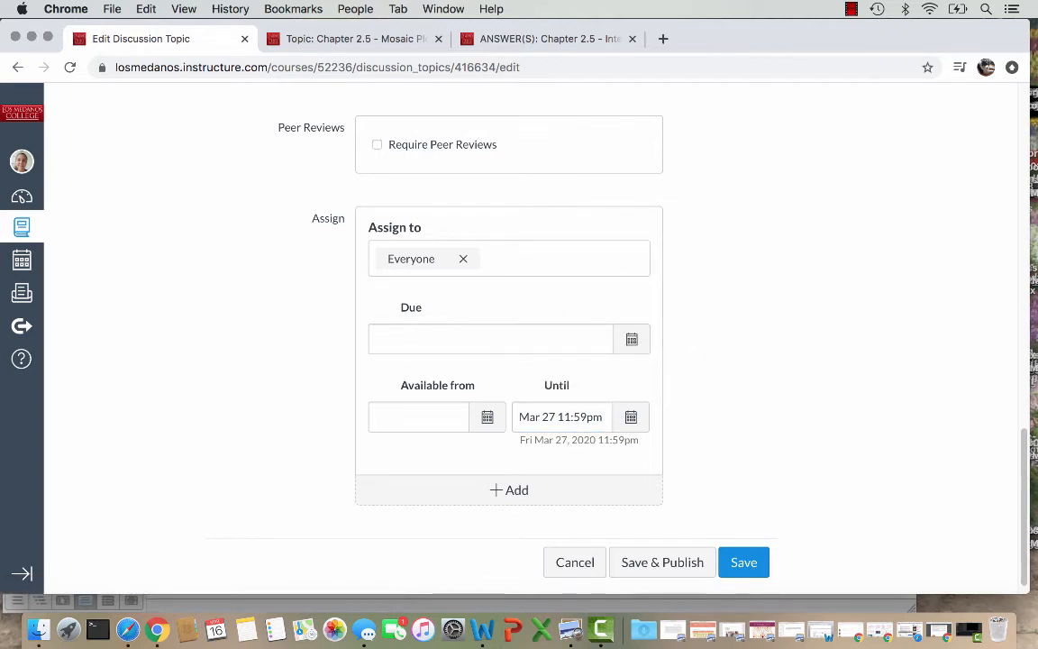
click(662, 563)
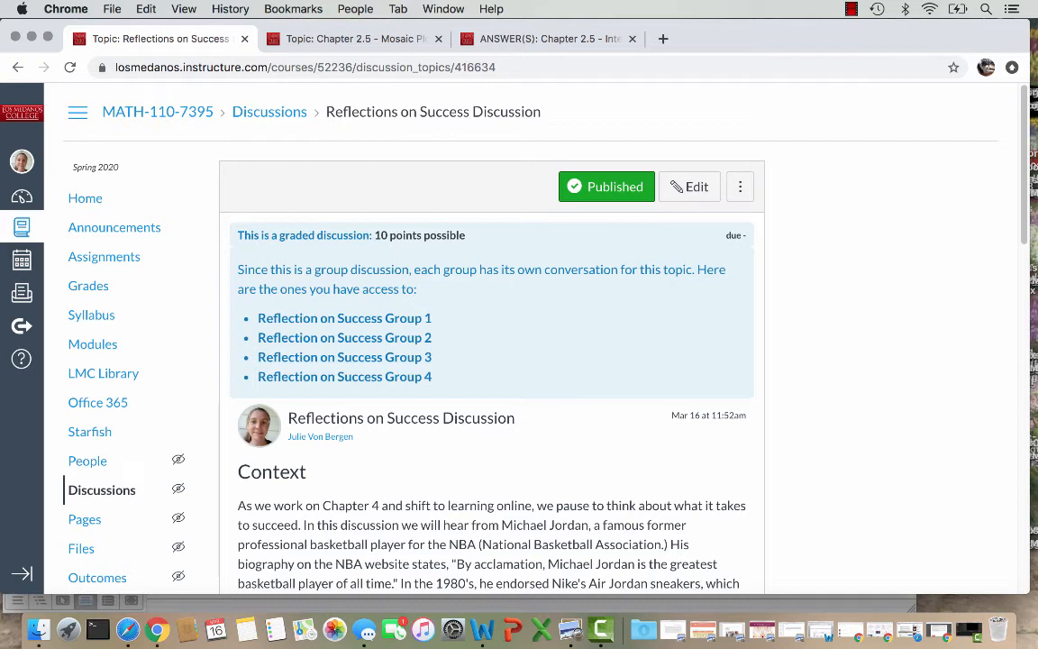
Review the published discussion page, including its group links, context, prompts, embedded videos and reply area.
scroll(532, 338, down, 3)
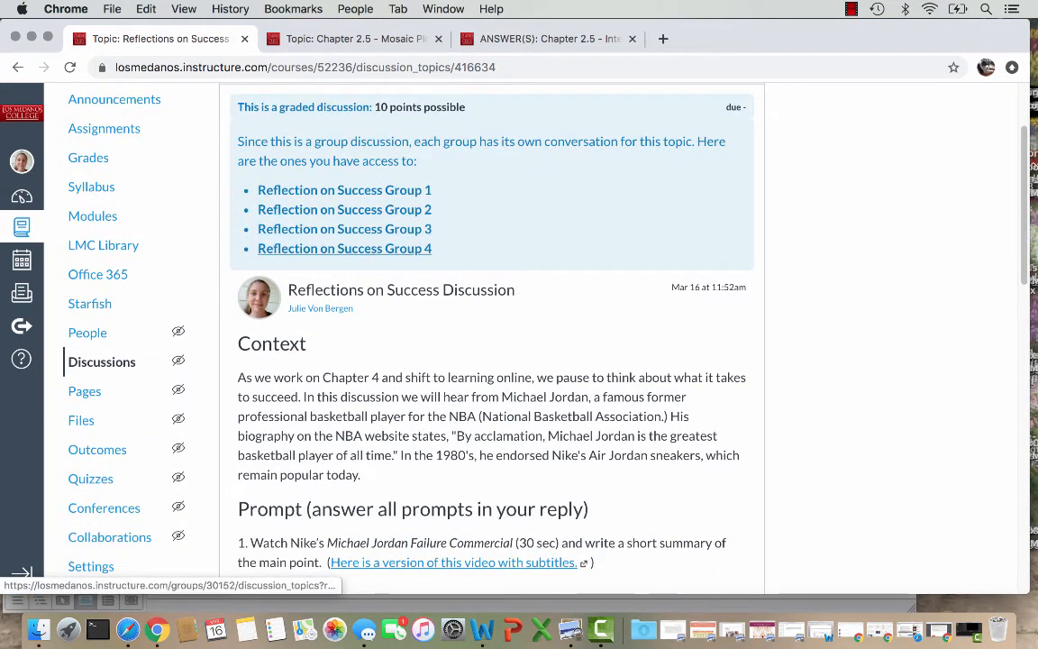
scroll(344, 249, down, 1)
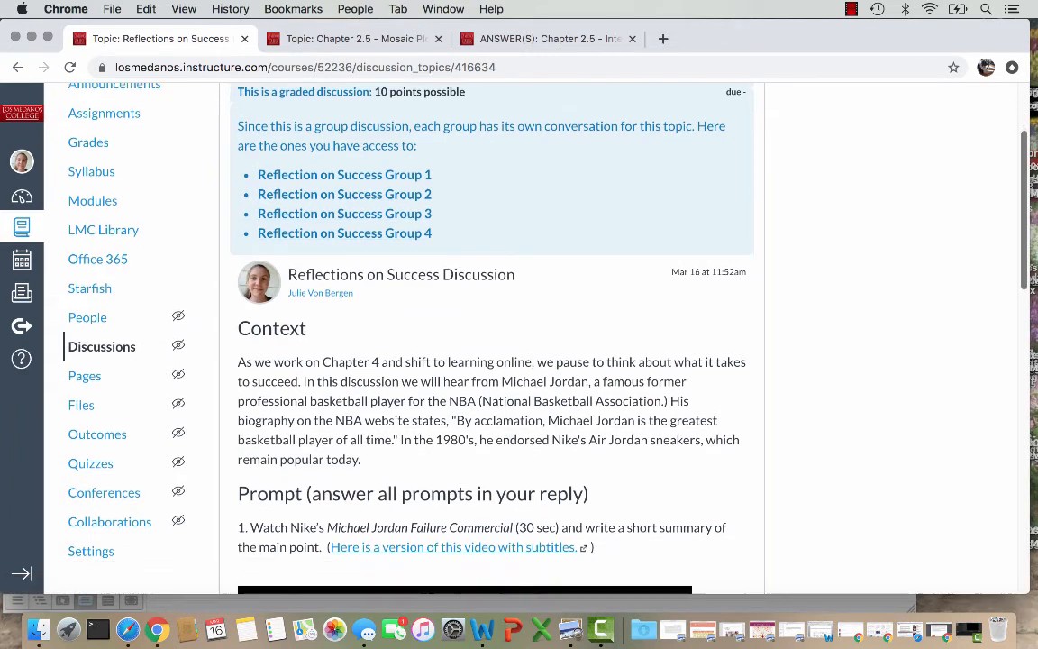
scroll(491, 338, down, 8)
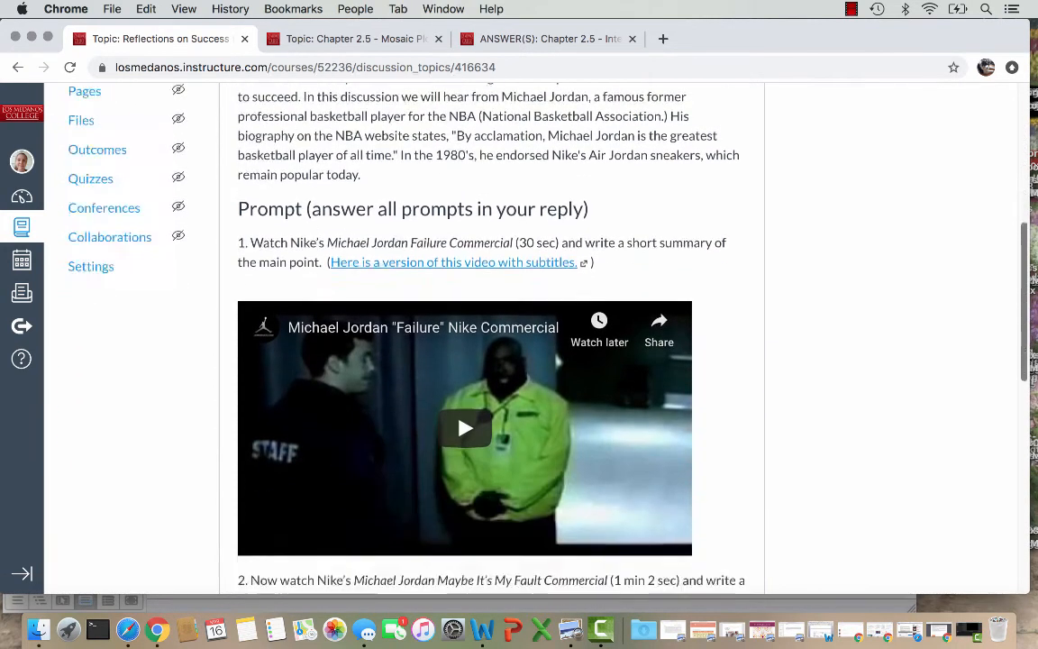
scroll(411, 275, down, 12)
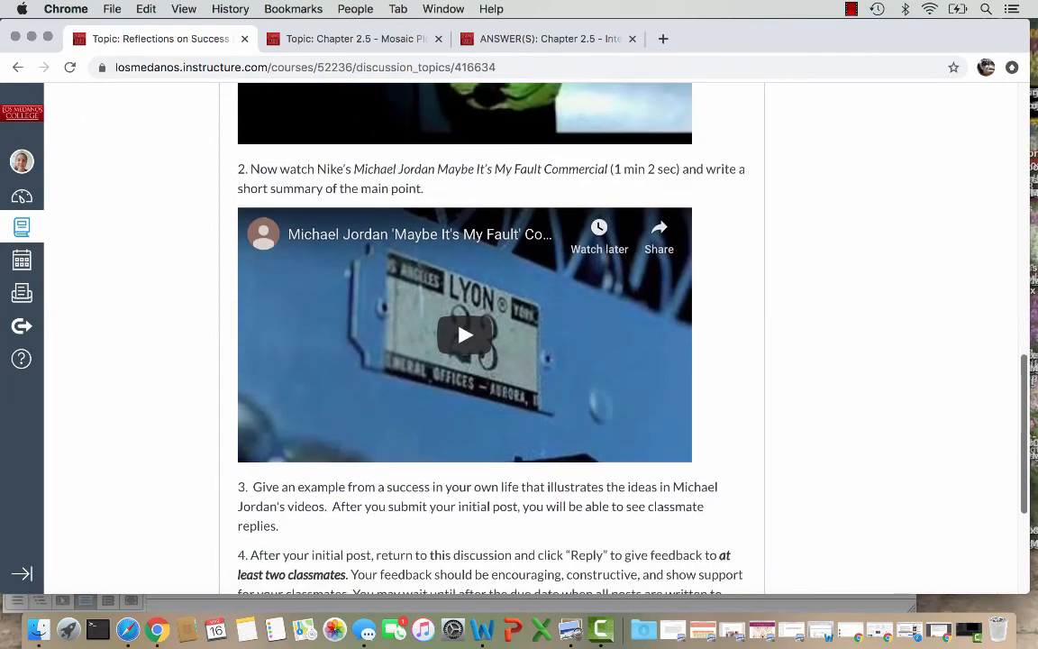
scroll(411, 139, down, 7)
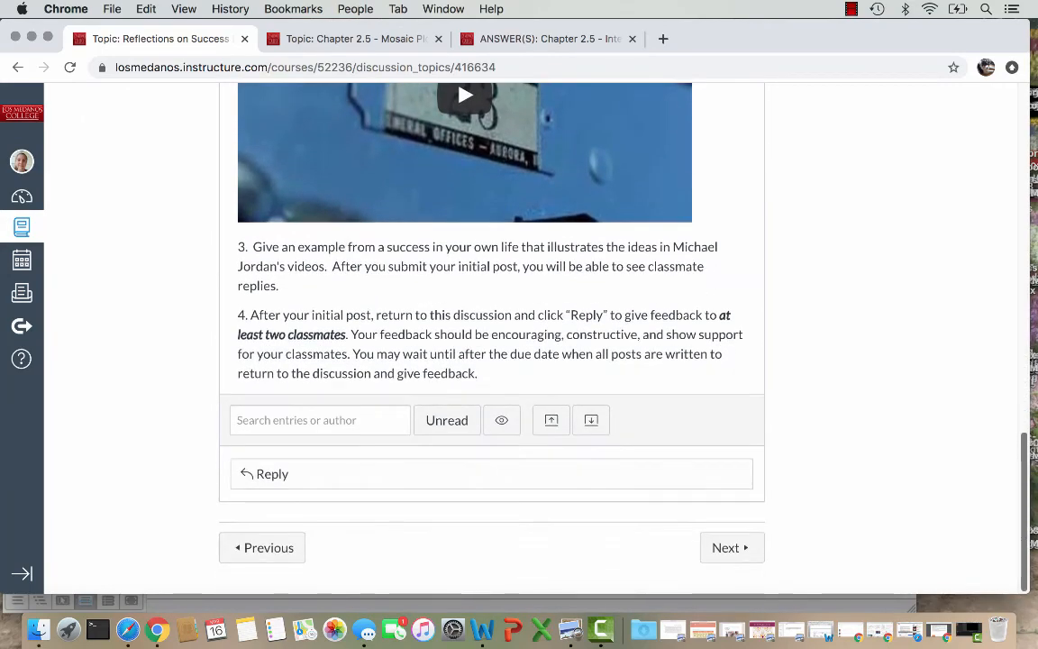
scroll(411, 177, up, 20)
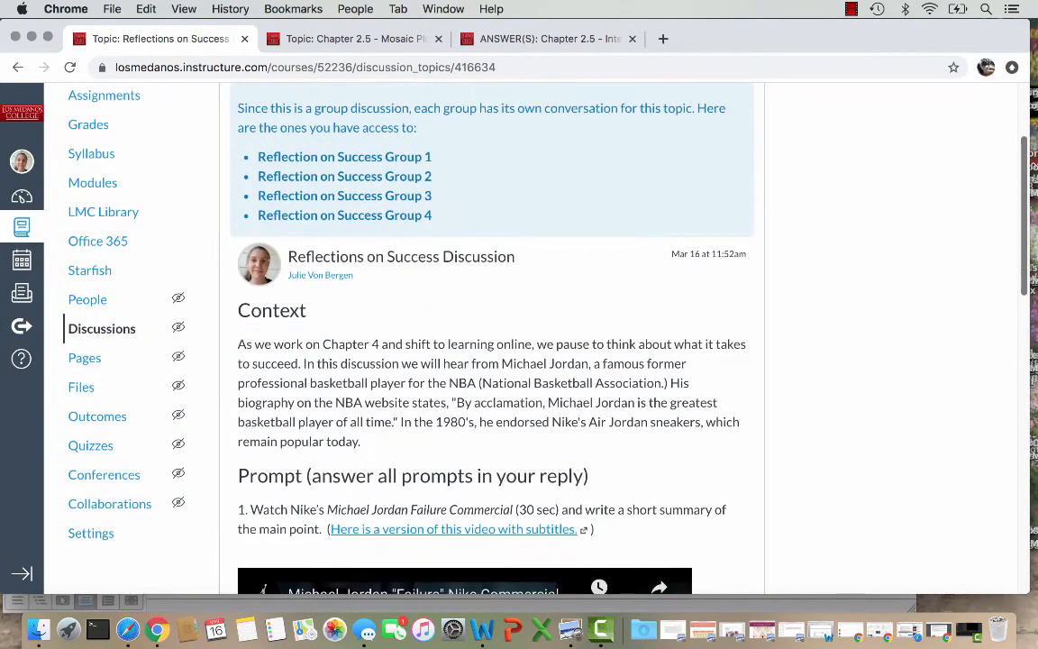
Review the existing discussion Chapter 2.5 - Mosaic Plots and Boxplots (discussion 2.5.1), including its group links, prompt, plots and questions.
scroll(491, 338, up, 2)
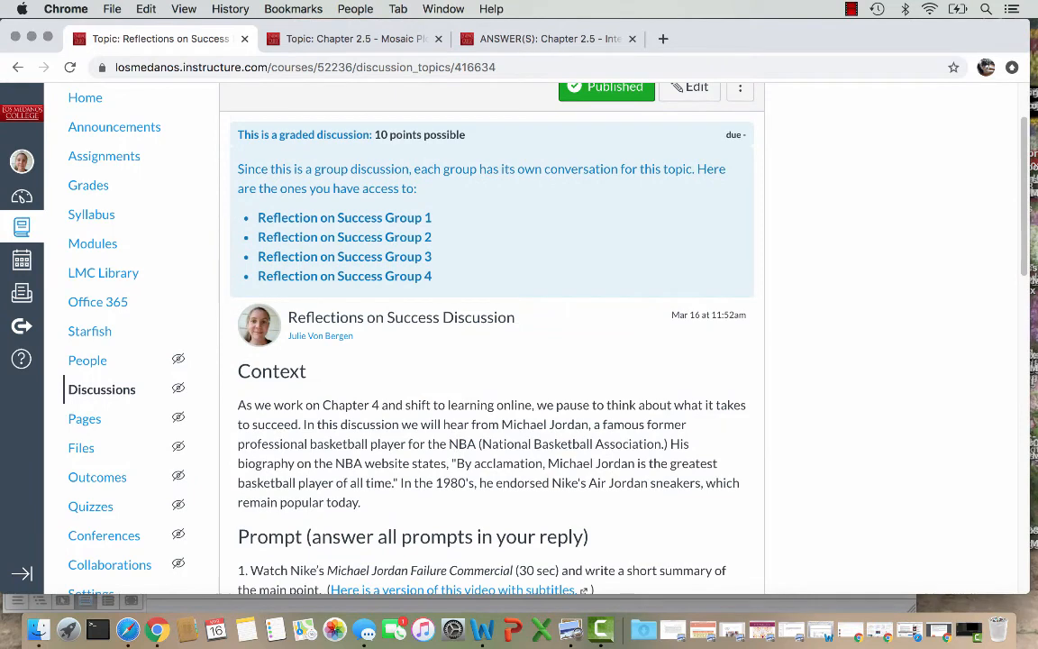
click(355, 39)
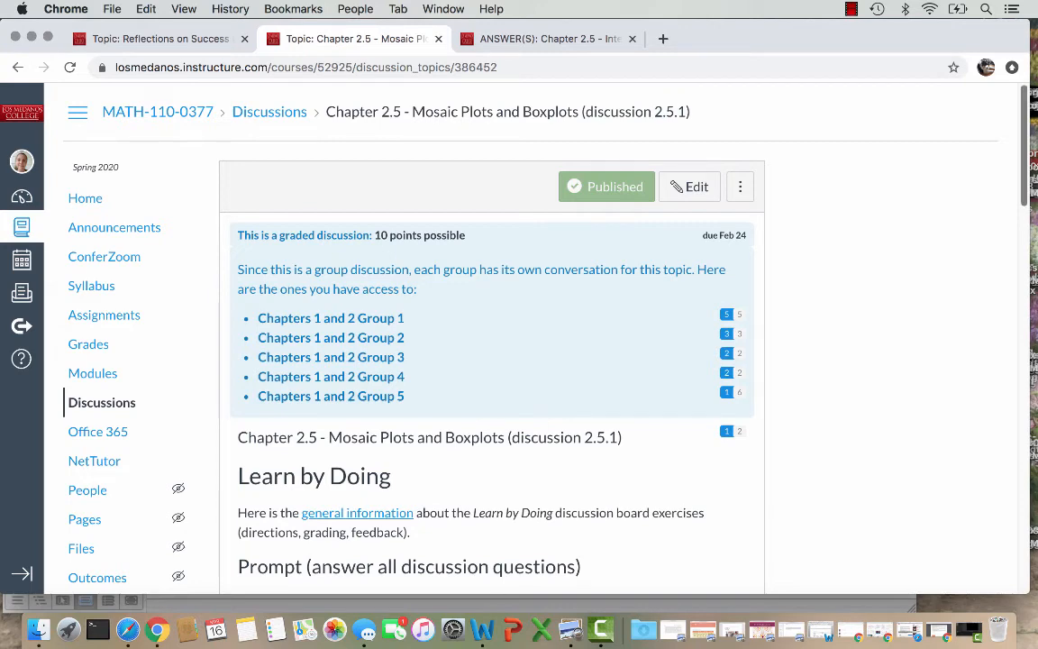
scroll(491, 338, down, 5)
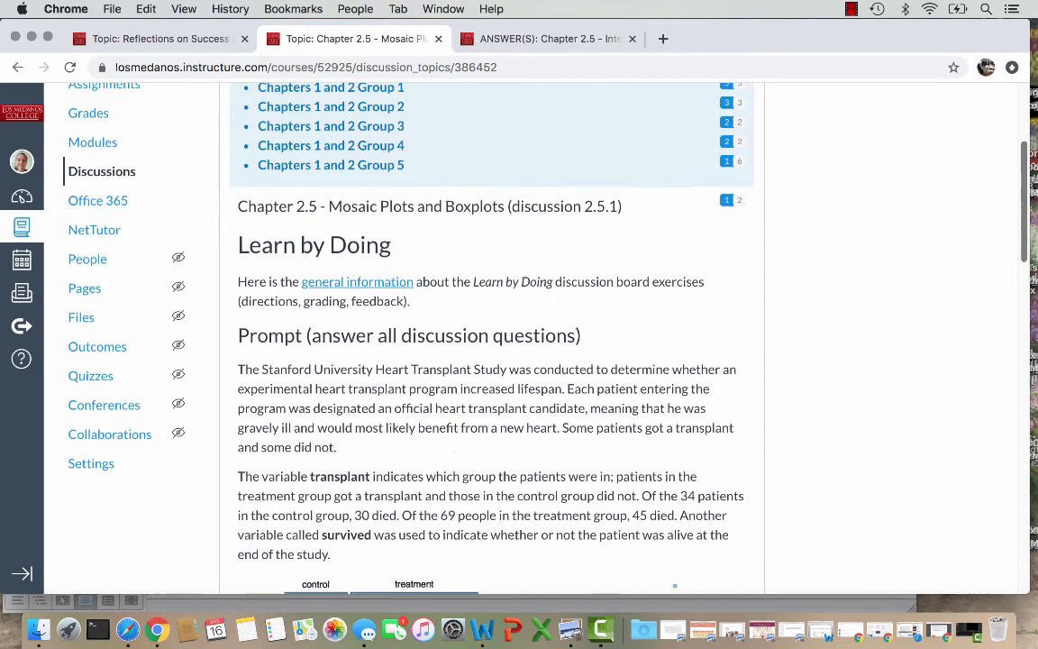
scroll(492, 338, down, 2)
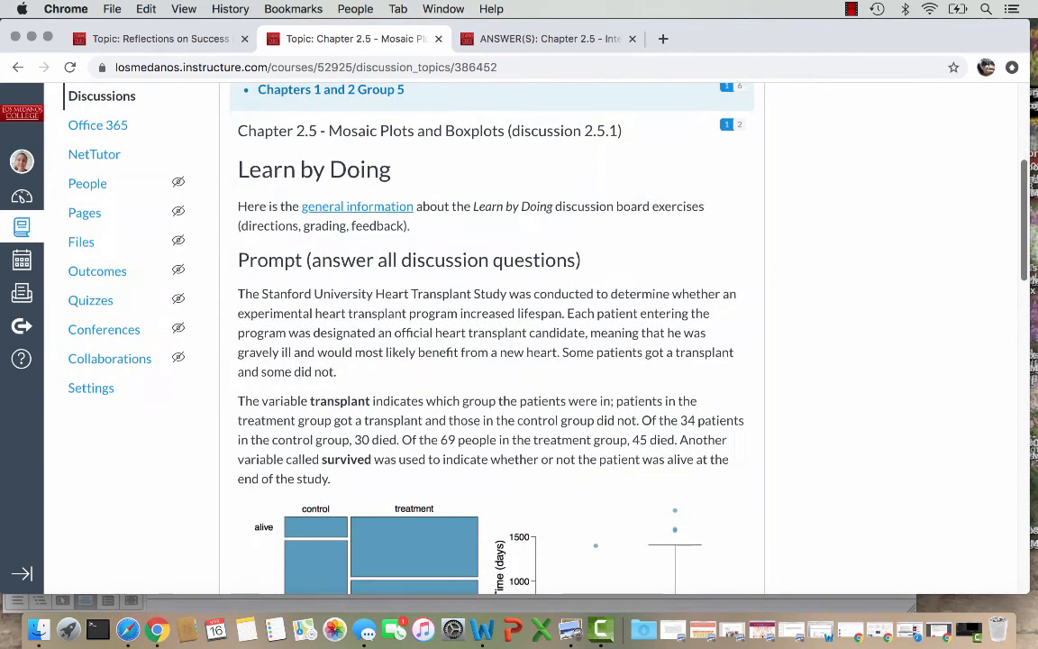
scroll(491, 338, down, 2)
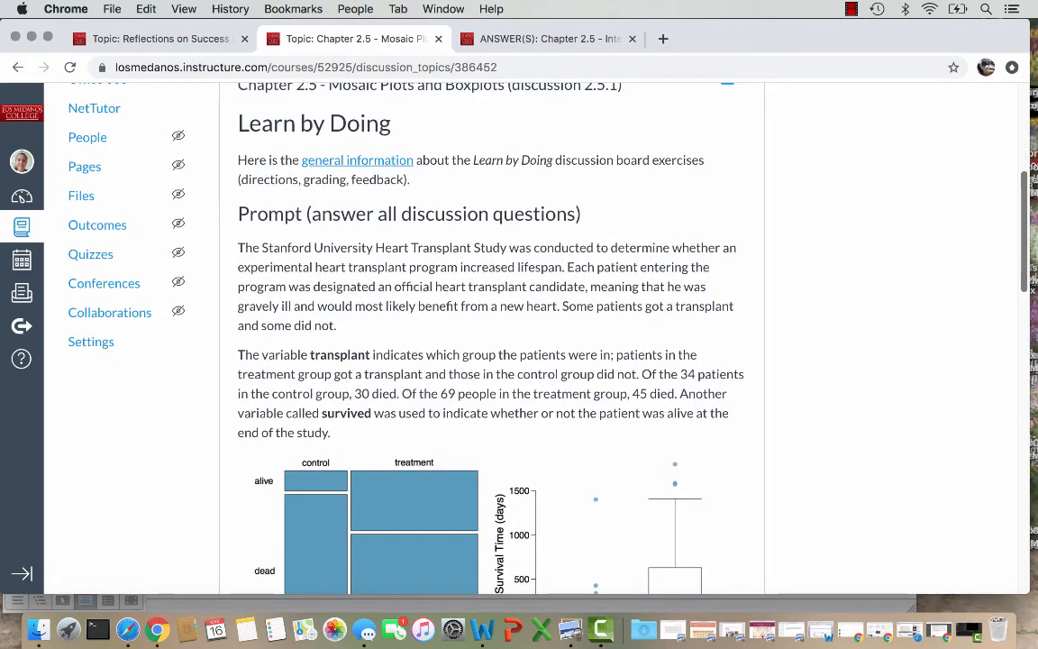
scroll(492, 338, down, 3)
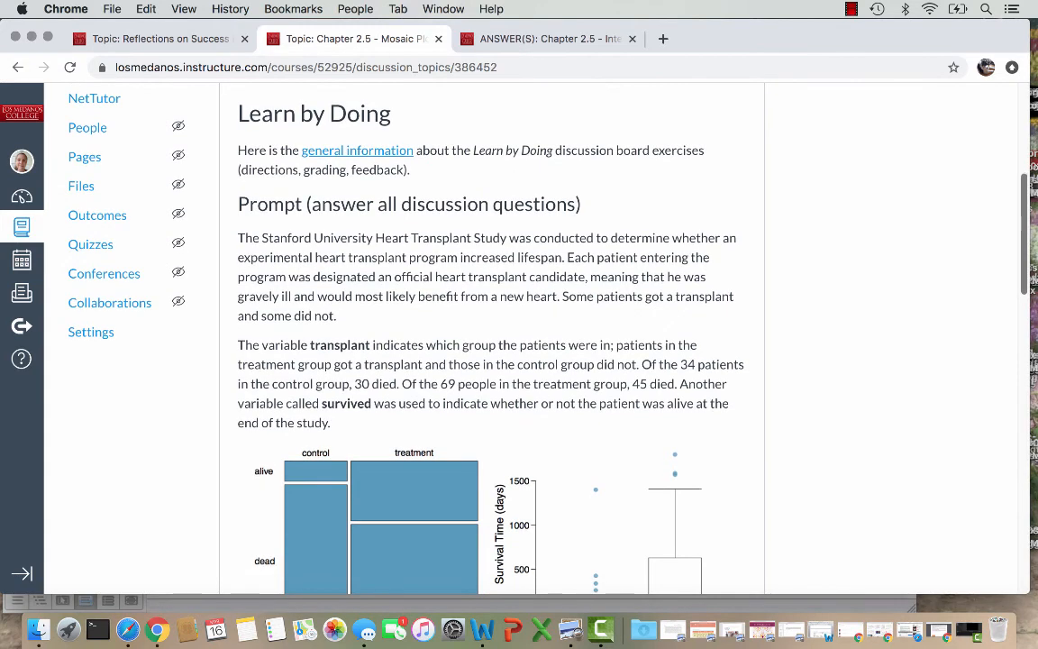
scroll(491, 338, down, 4)
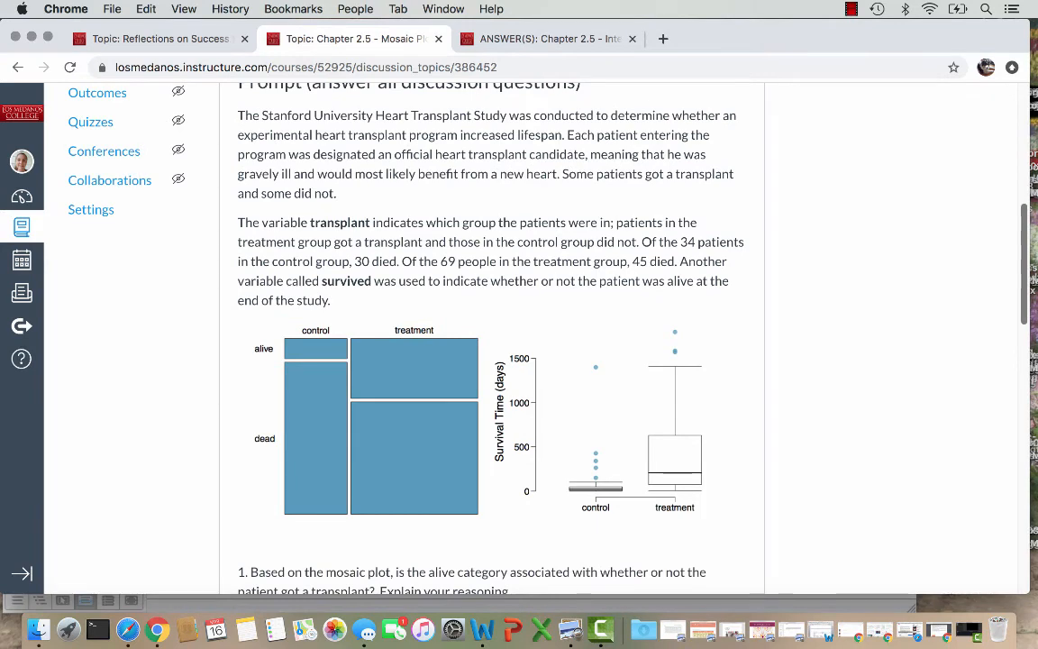
scroll(492, 338, down, 3)
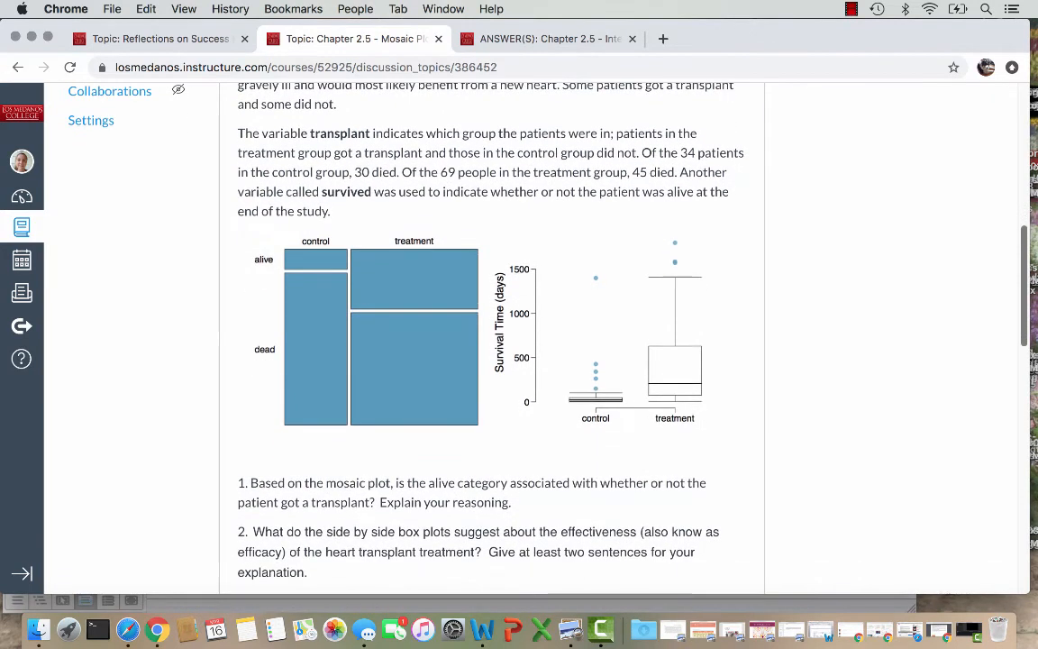
scroll(491, 338, down, 2)
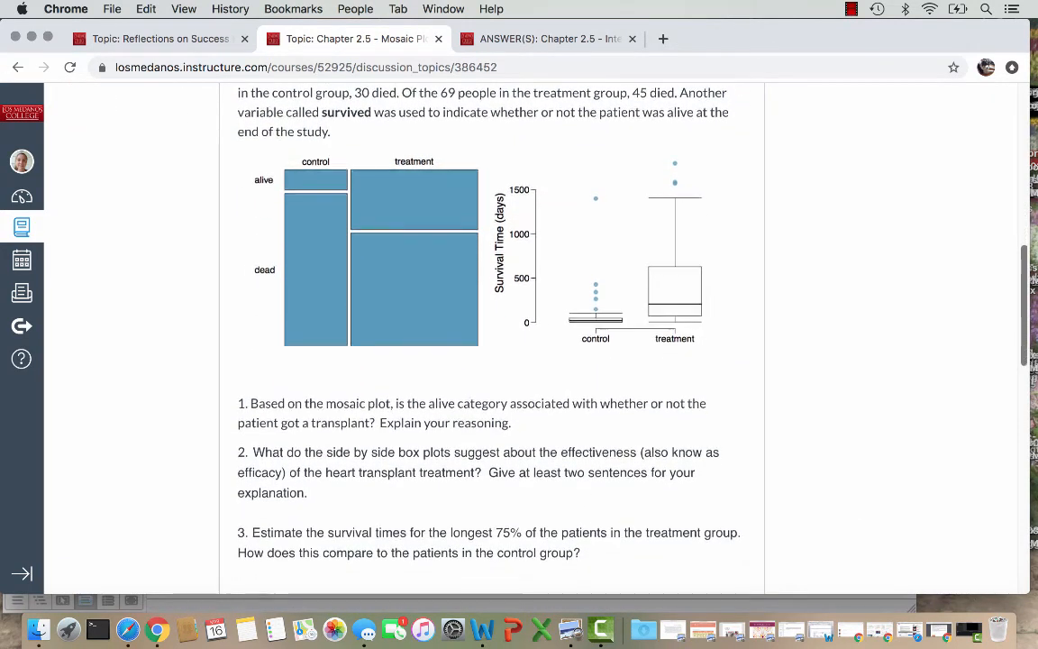
scroll(491, 338, down, 1)
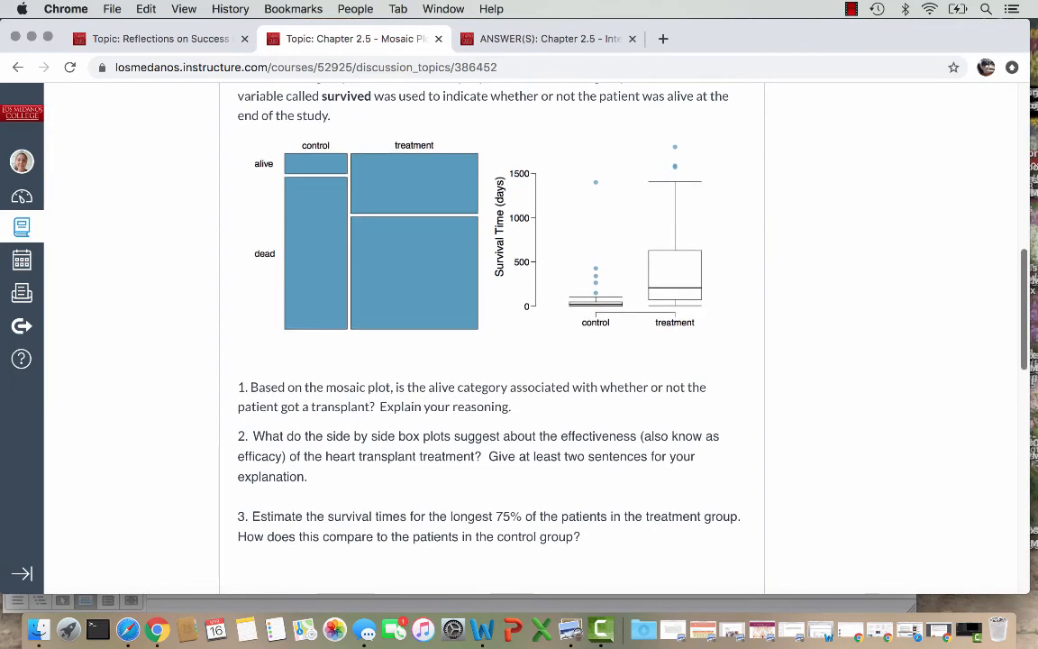
scroll(492, 338, up, 20)
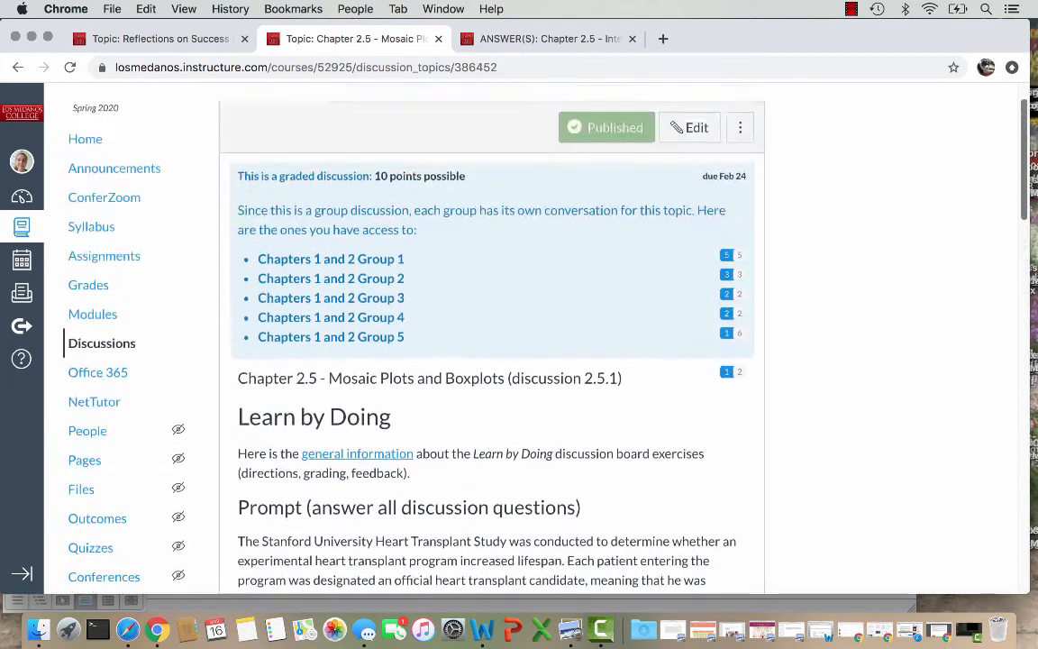
Open the discussion 2.5.1 for editing and examine its reply options, group set, points, assignment group and due date settings.
click(689, 180)
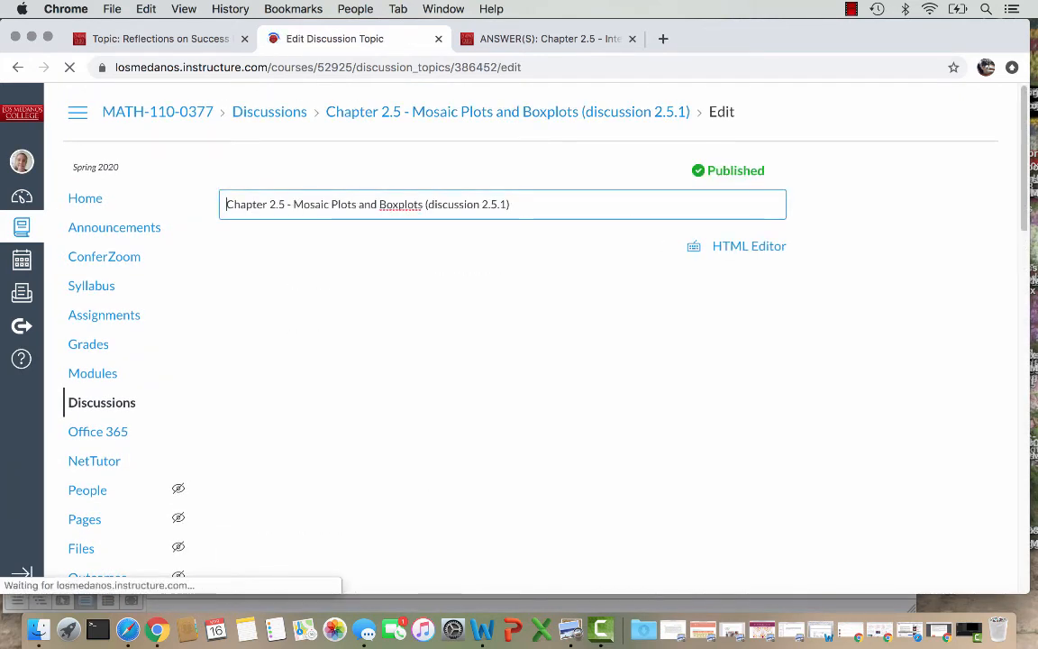
scroll(491, 338, down, 10)
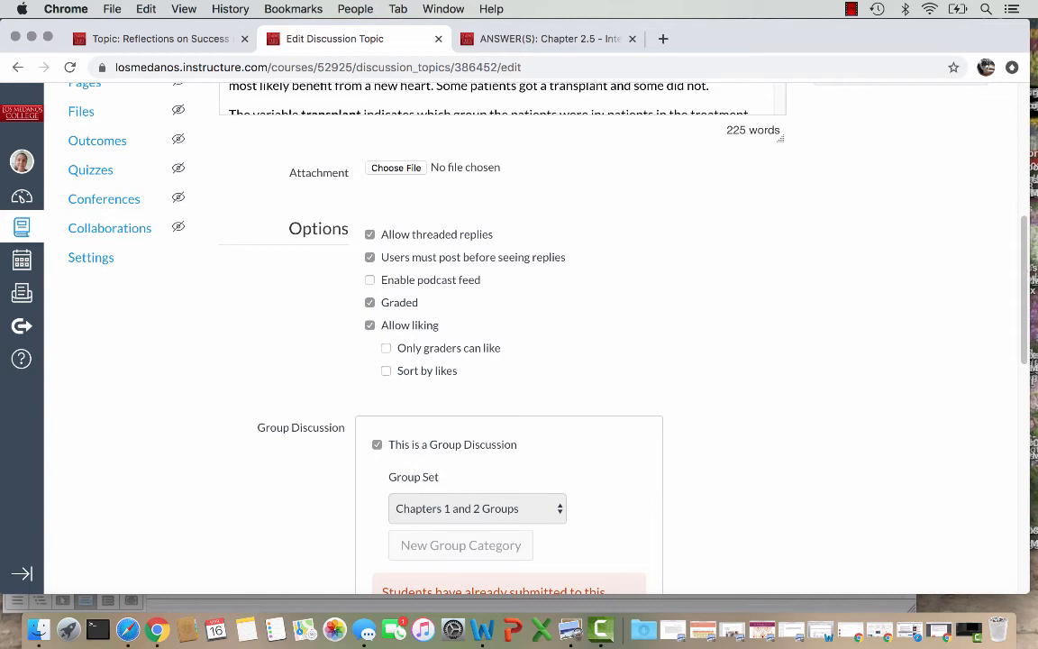
scroll(492, 338, down, 3)
scroll(491, 338, down, 1)
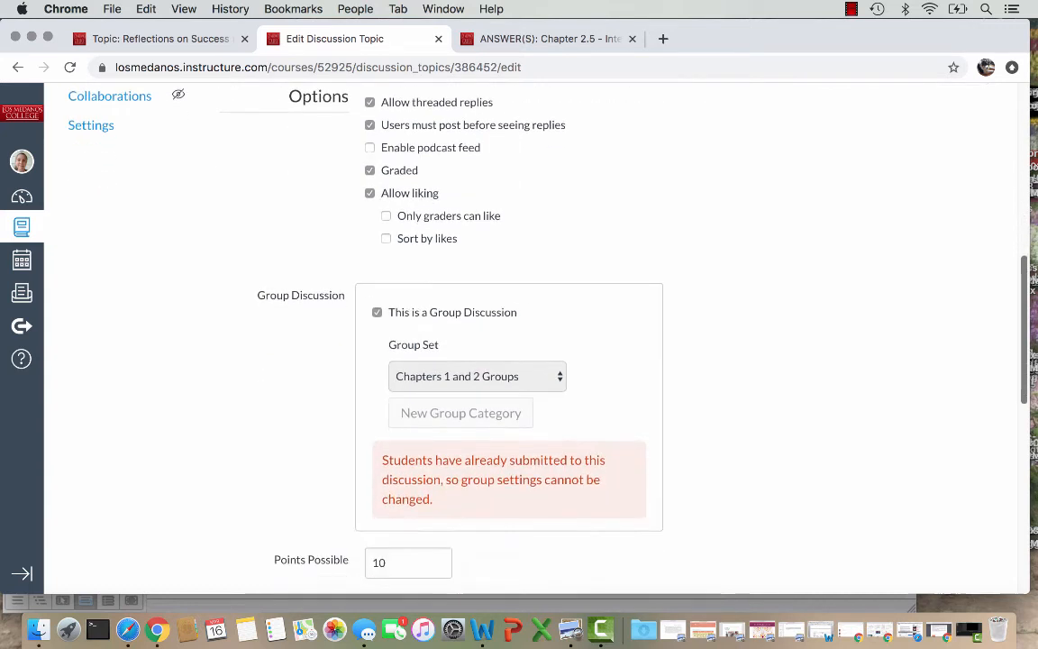
scroll(491, 338, down, 5)
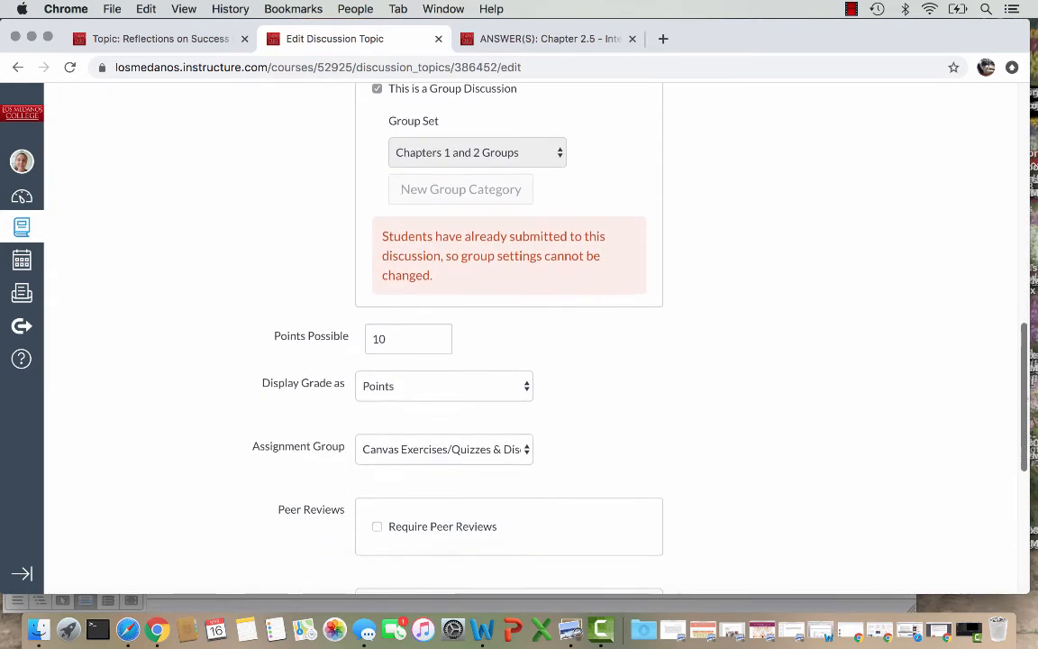
scroll(491, 338, down, 4)
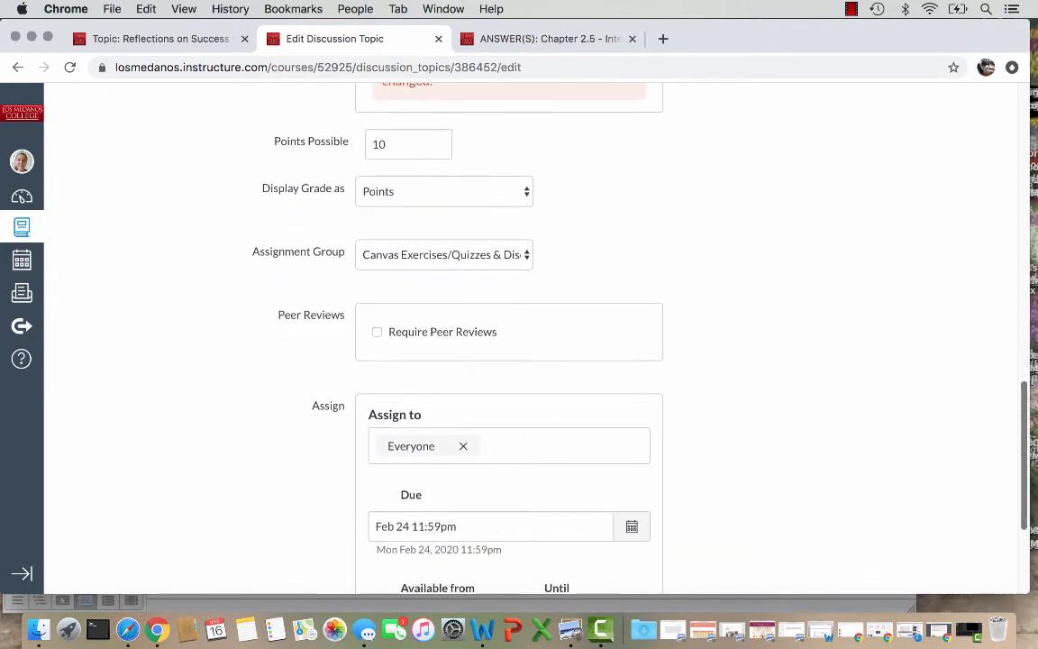
scroll(491, 338, down, 4)
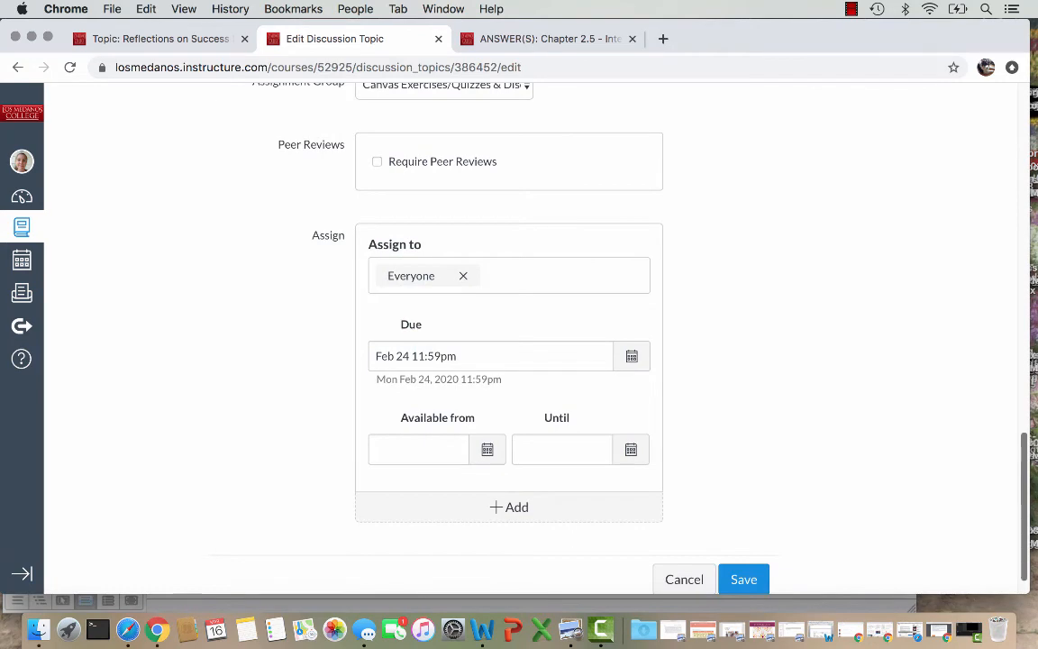
scroll(491, 338, up, 8)
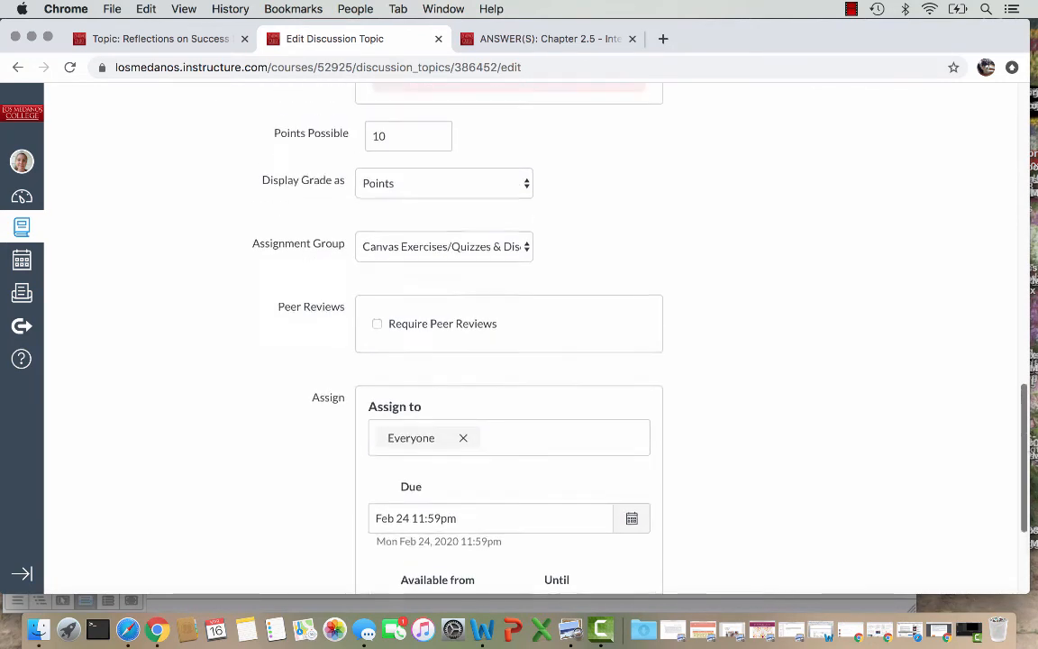
scroll(491, 338, up, 8)
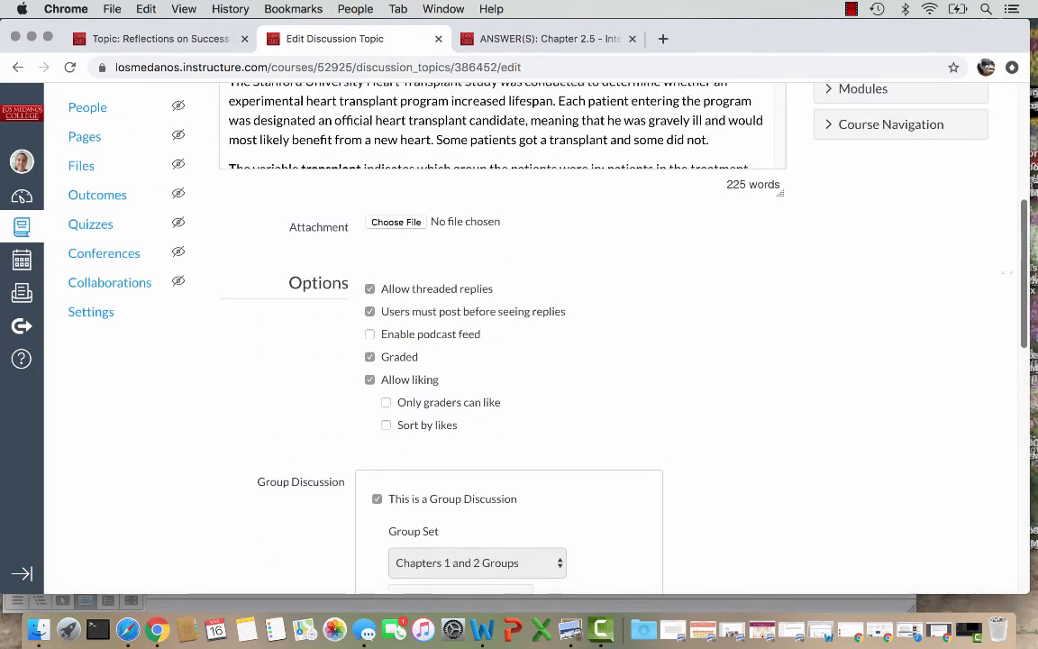
scroll(492, 338, up, 4)
scroll(491, 338, up, 2)
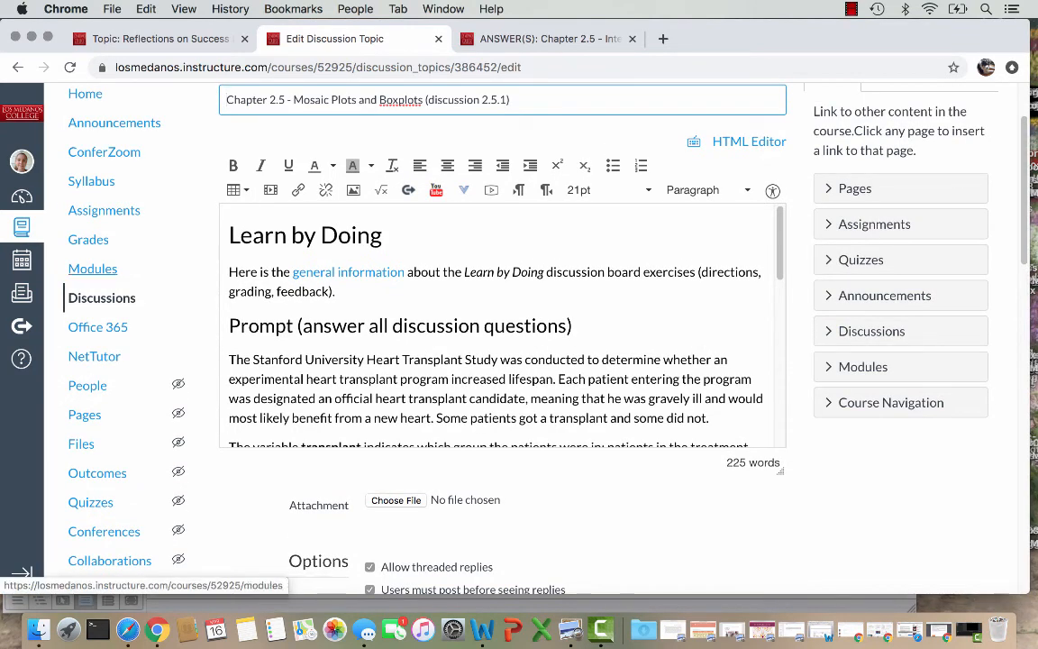
Leave the discussion editor without saving and find the Chapter 2.5 - Distributions for Categorical Data module in the course's module list.
click(92, 268)
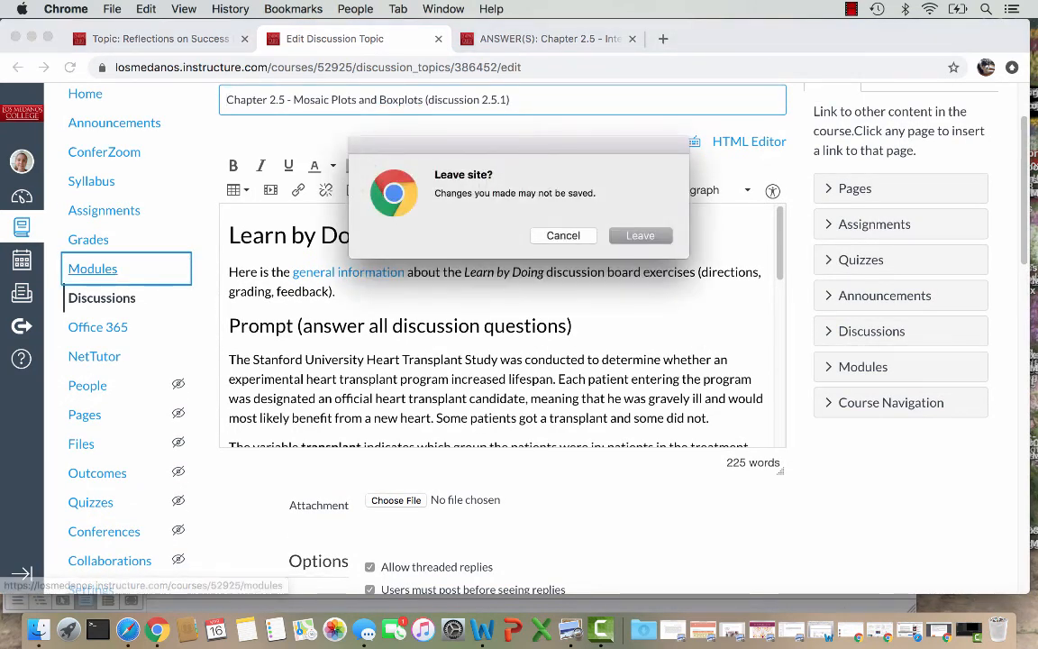
click(641, 235)
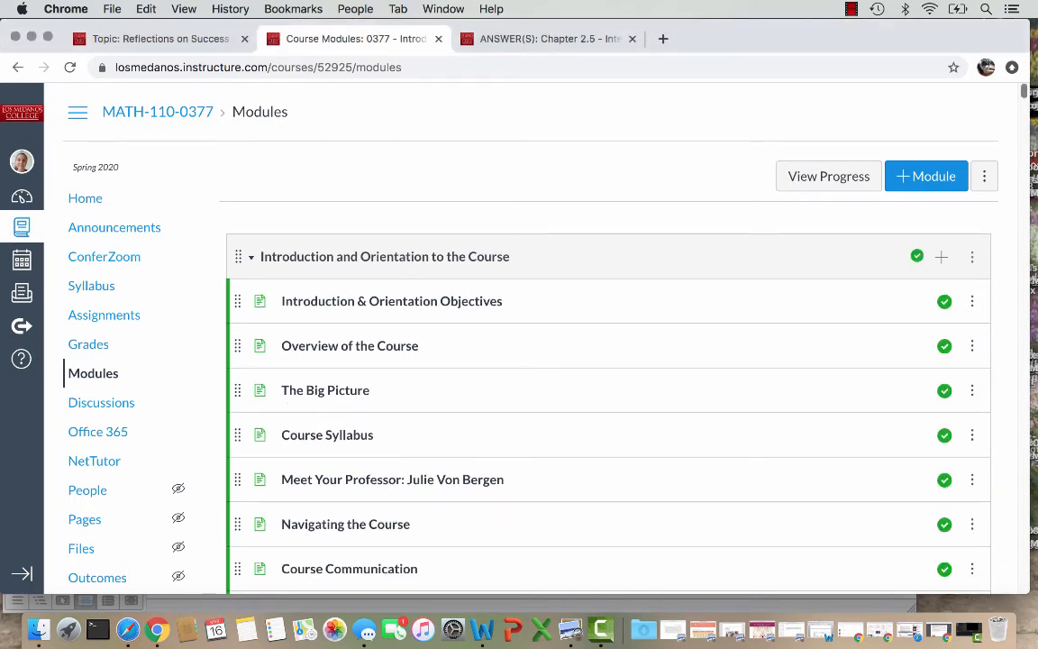
scroll(608, 361, down, 15)
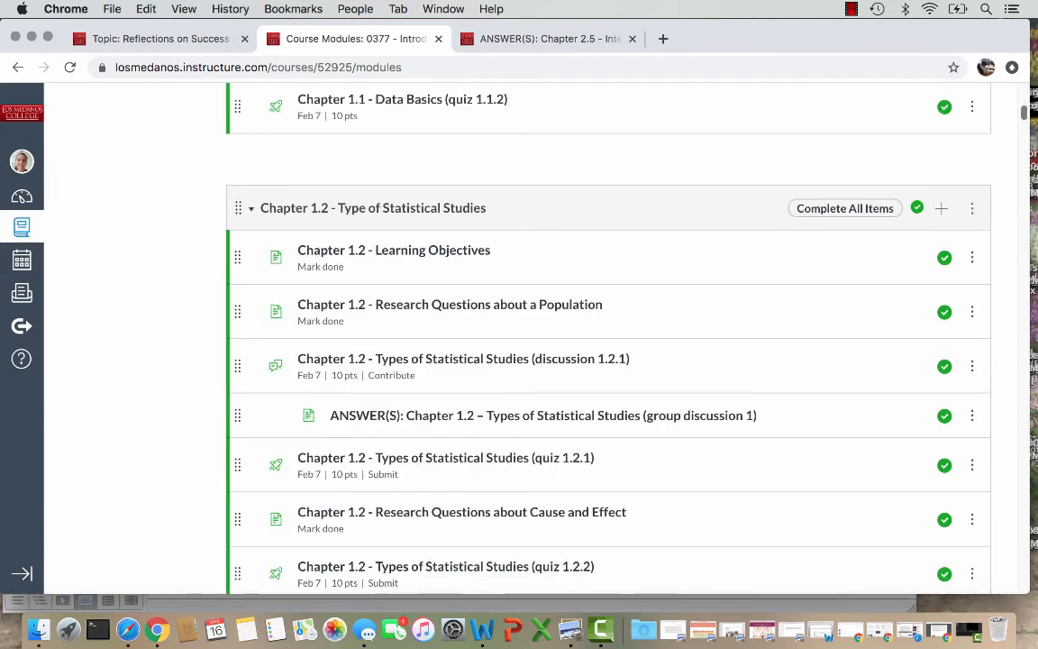
scroll(608, 360, down, 20)
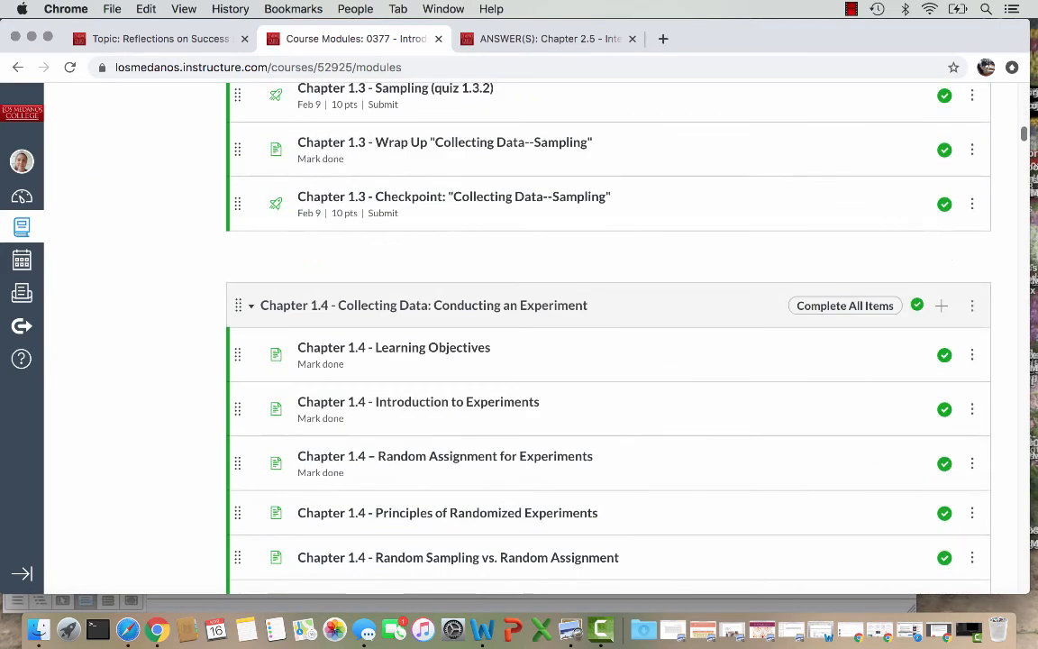
scroll(609, 361, down, 10)
scroll(609, 360, down, 5)
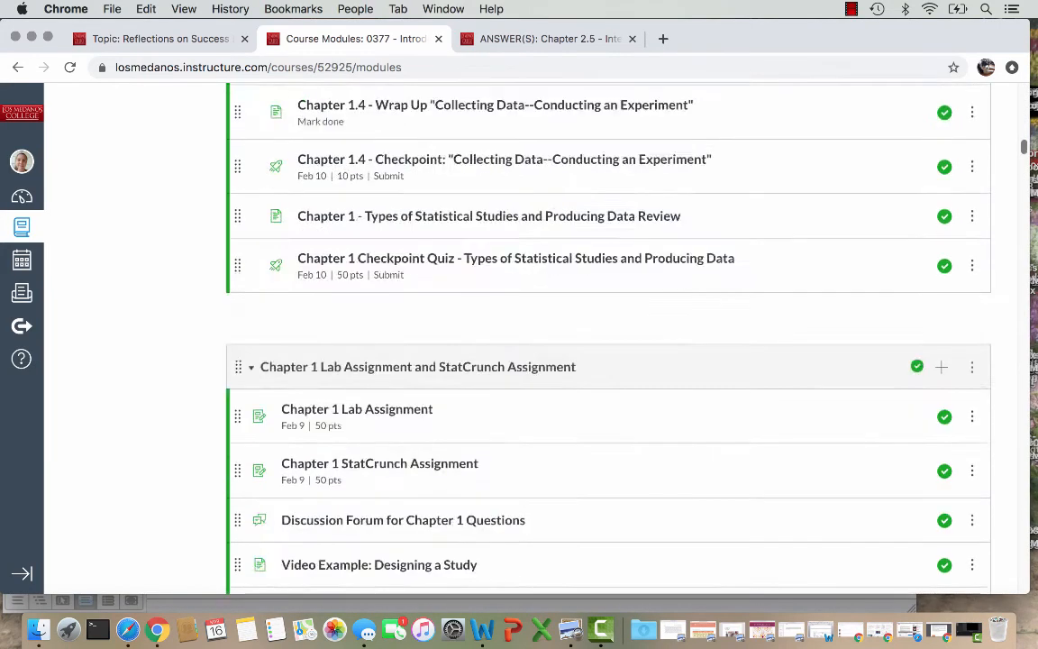
scroll(609, 360, down, 20)
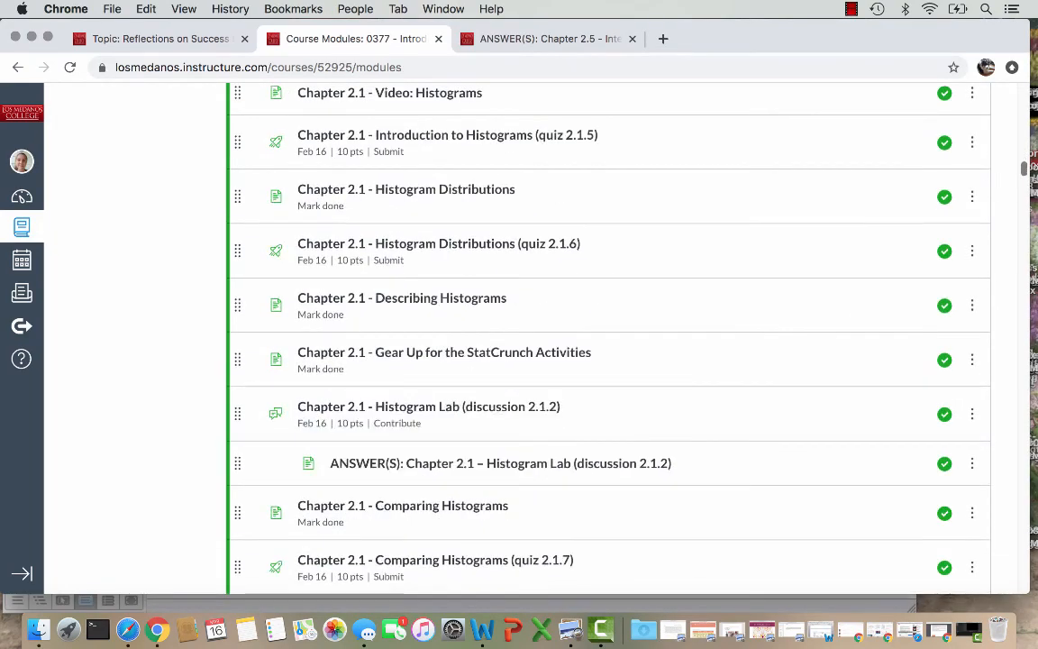
scroll(609, 360, down, 20)
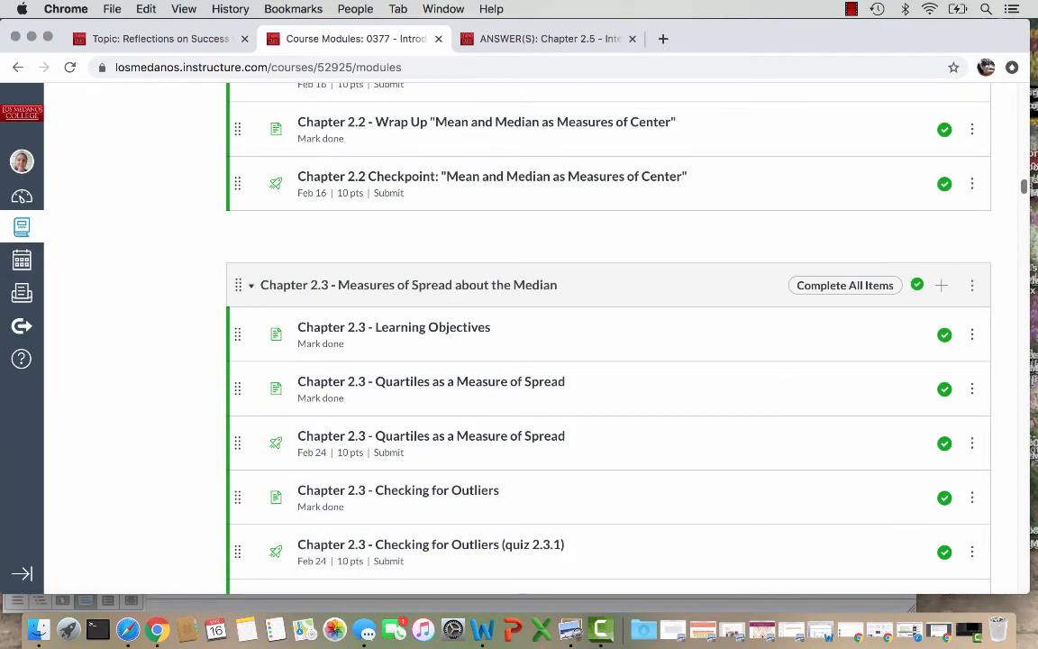
scroll(608, 360, down, 20)
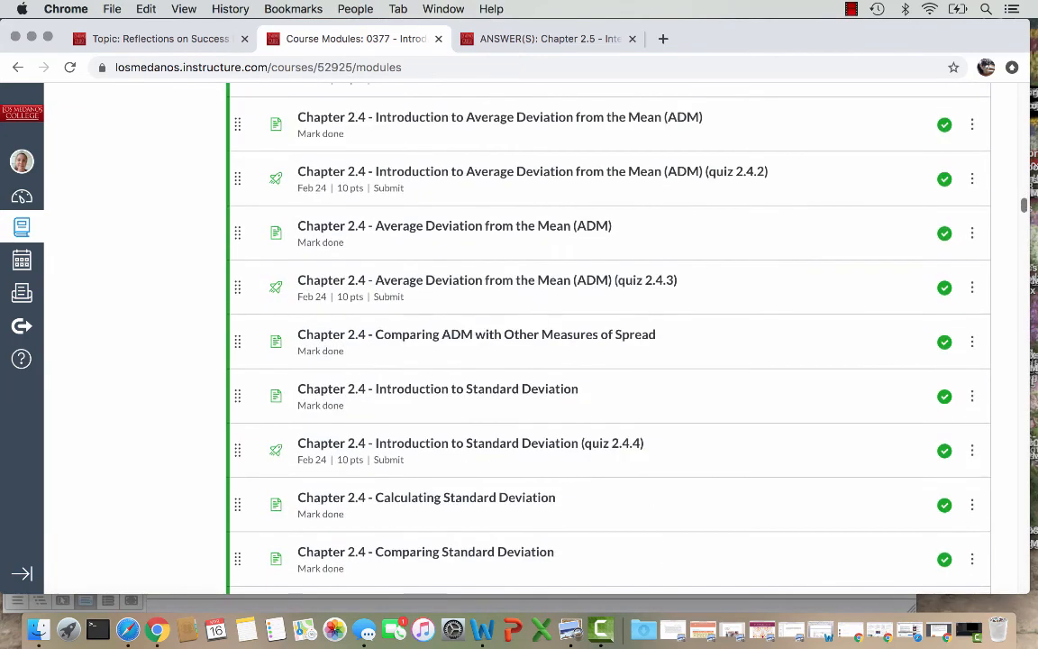
scroll(608, 361, down, 10)
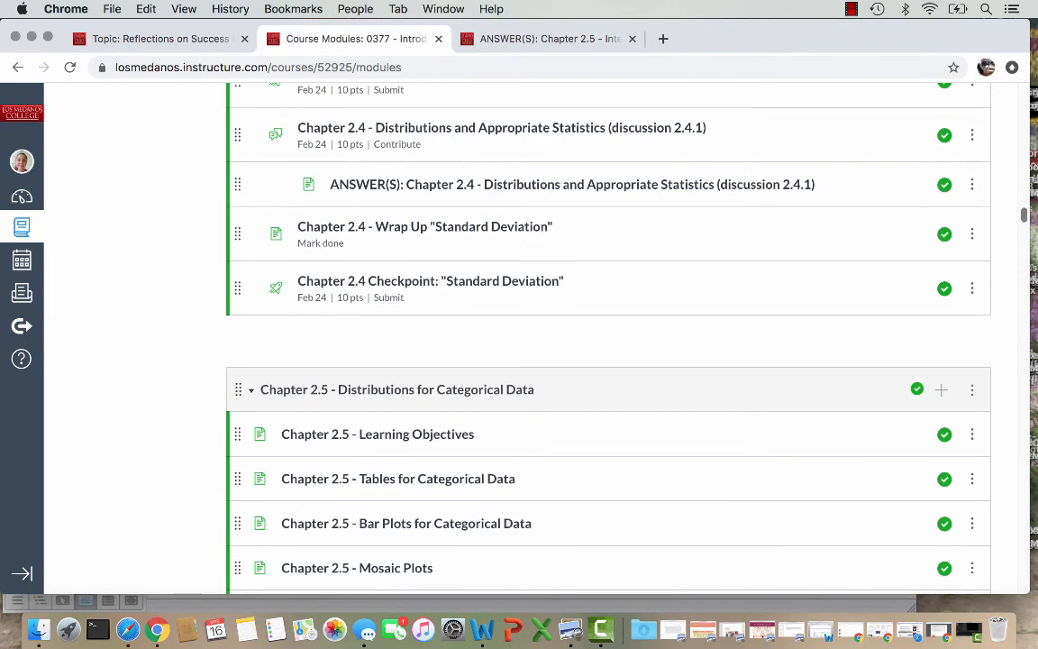
scroll(608, 360, down, 6)
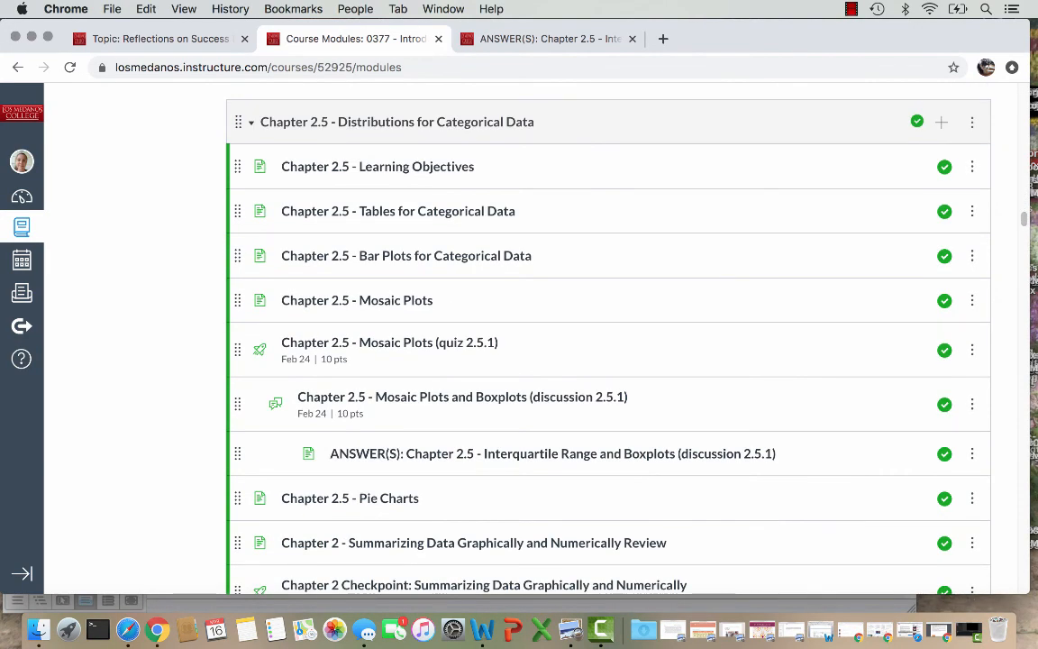
Examine the prerequisite and requirement settings of the Chapter 2.5 - Distributions for Categorical Data module and cancel the dialog.
click(972, 122)
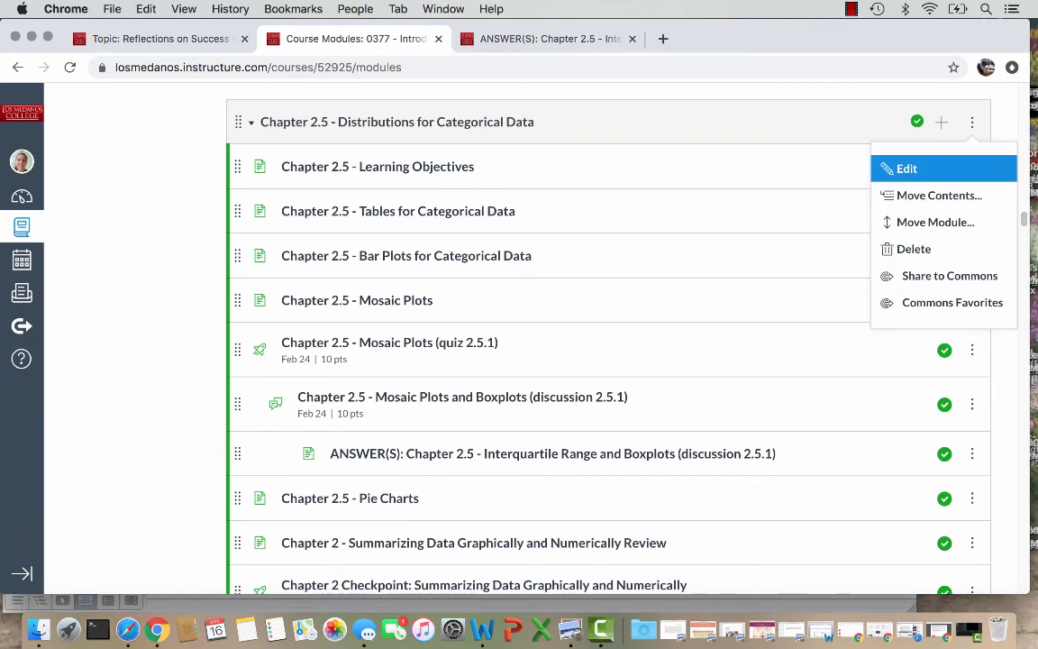
click(907, 168)
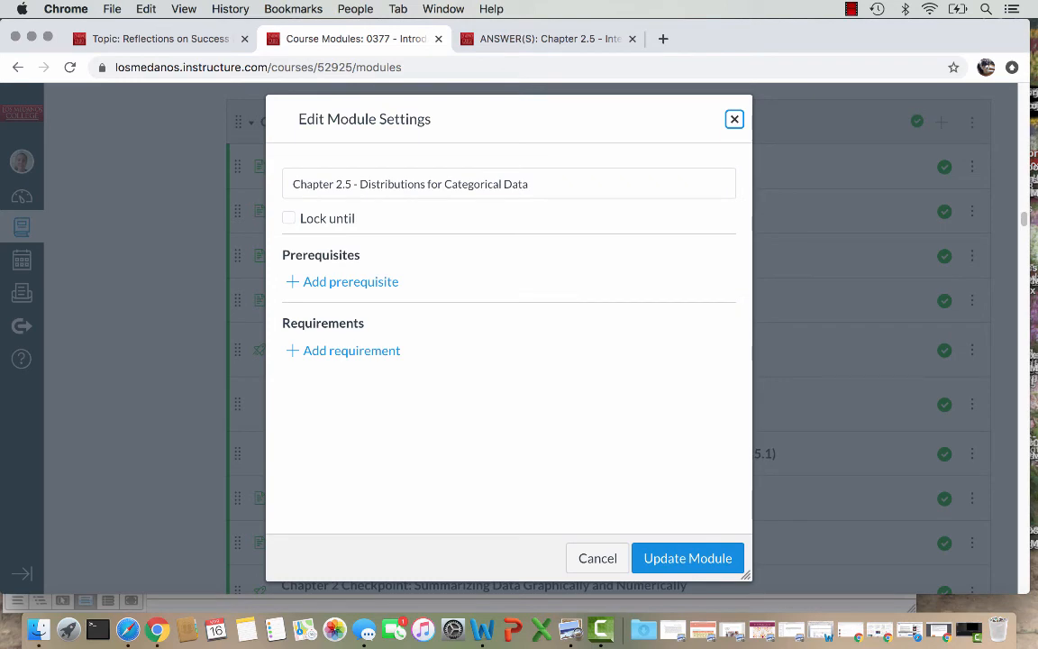
click(598, 558)
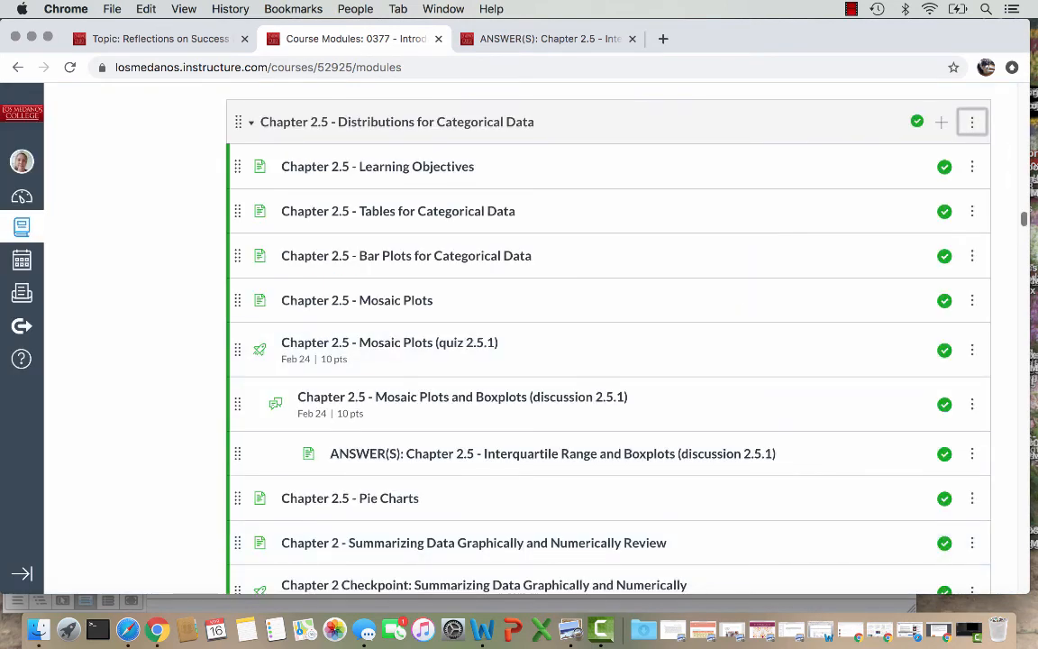
Examine the prerequisite and requirement settings of the Chapter 2.4 - Standard Deviation module and cancel the dialog.
scroll(609, 360, up, 15)
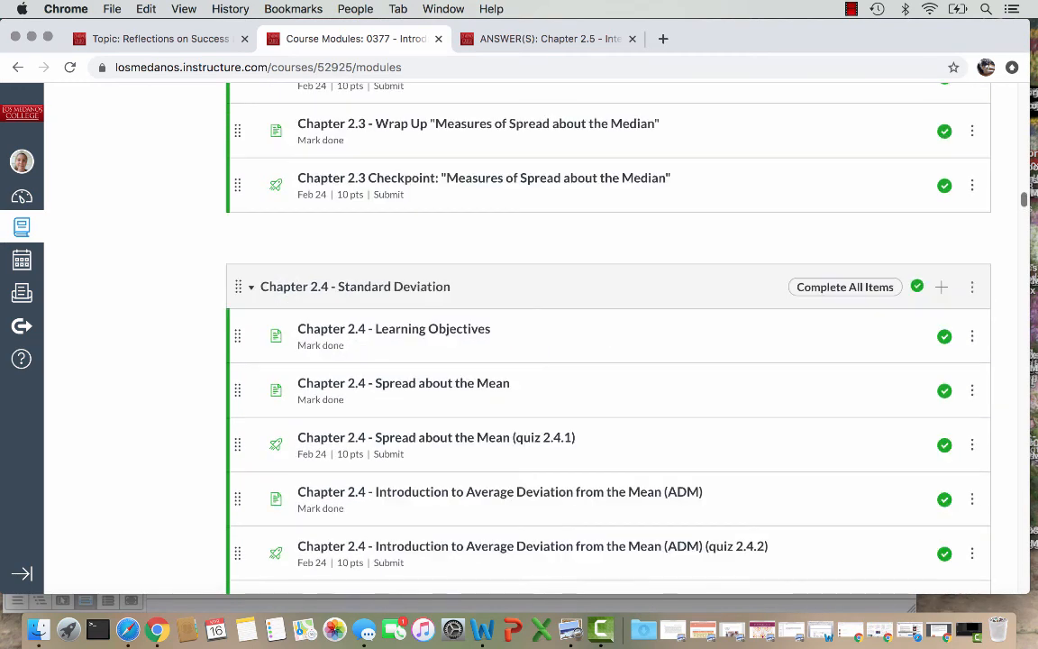
click(972, 288)
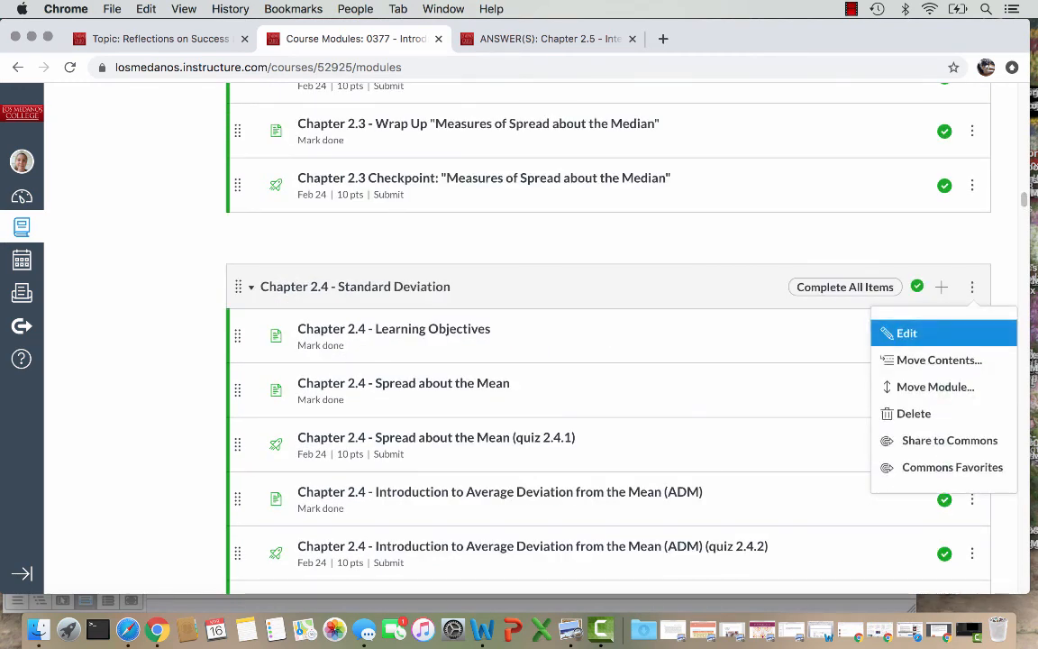
click(907, 332)
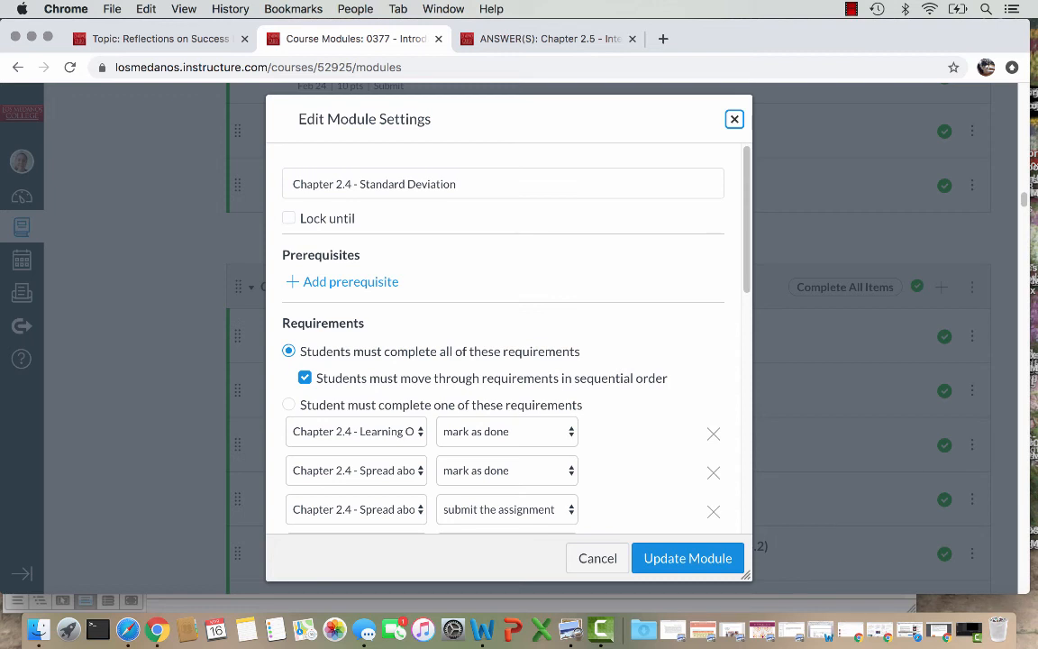
click(747, 219)
click(597, 558)
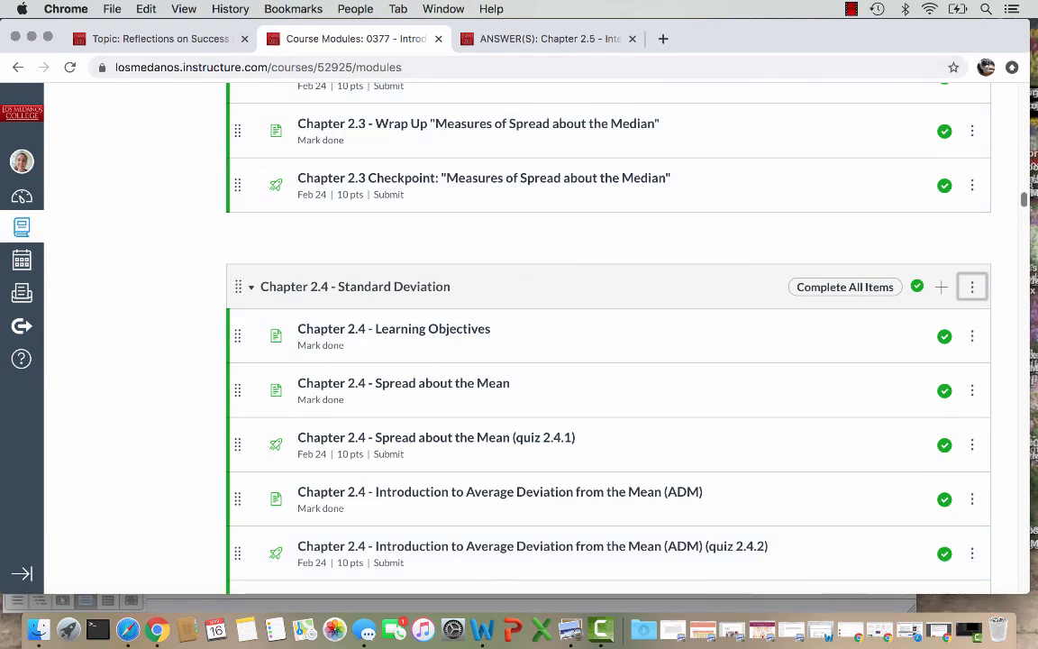
Return to the Chapter 2.5 module and review the answer page for discussion 2.5.1, including its plots and written answers.
scroll(608, 338, down, 10)
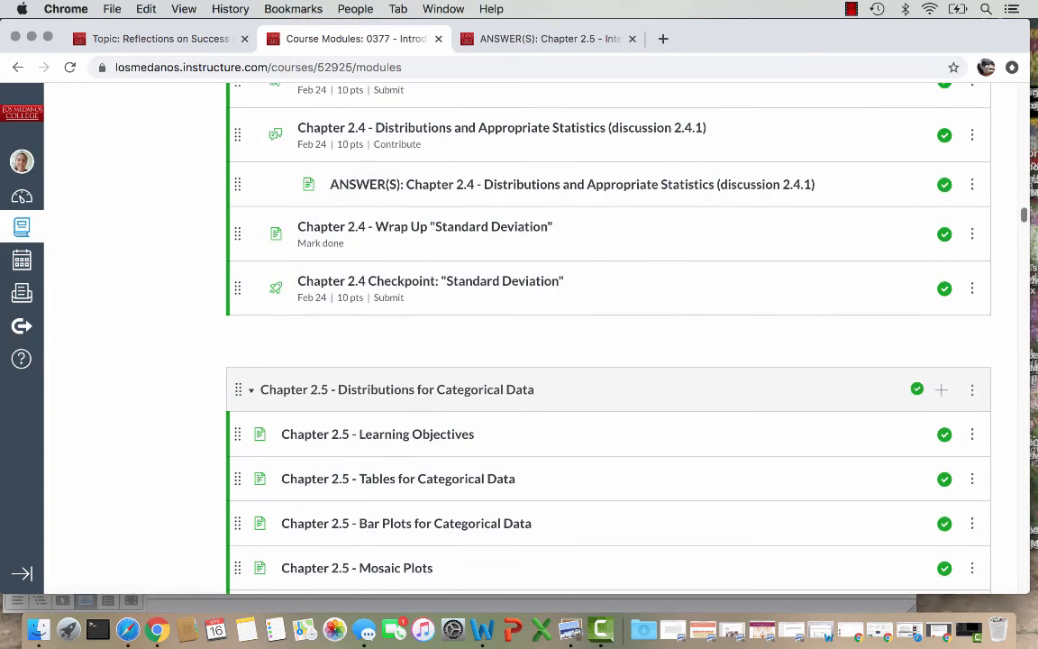
scroll(608, 338, down, 3)
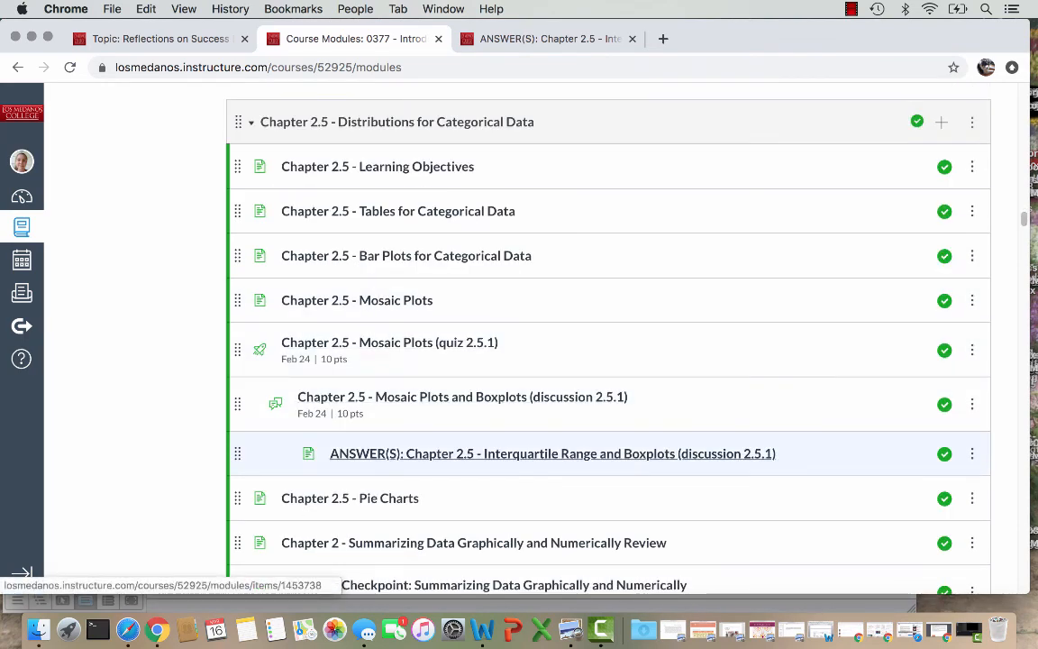
click(537, 38)
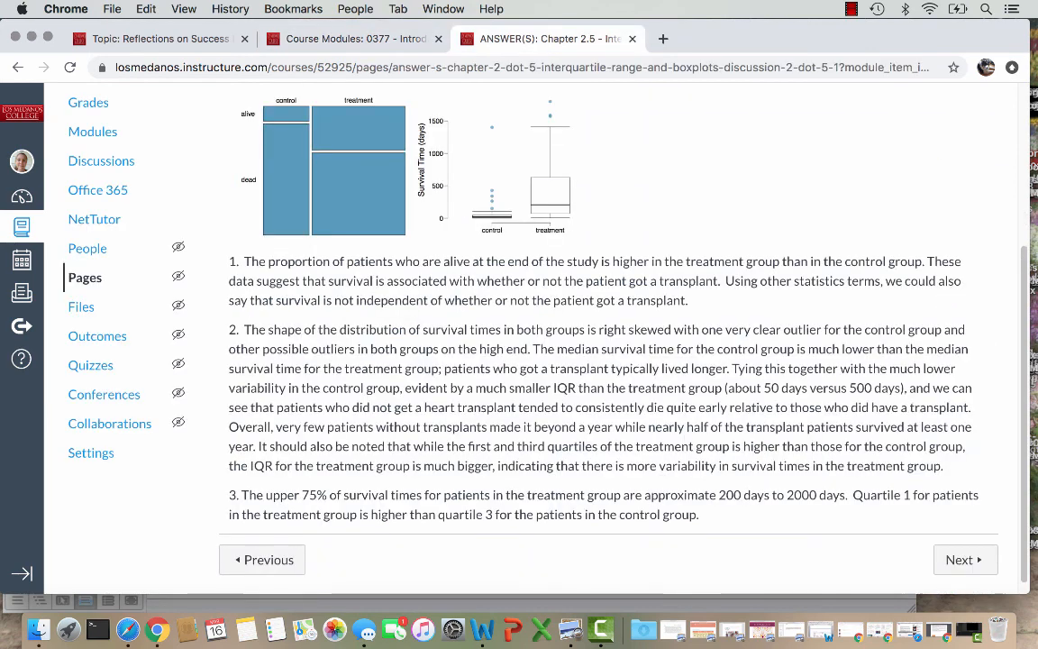
scroll(609, 338, up, 2)
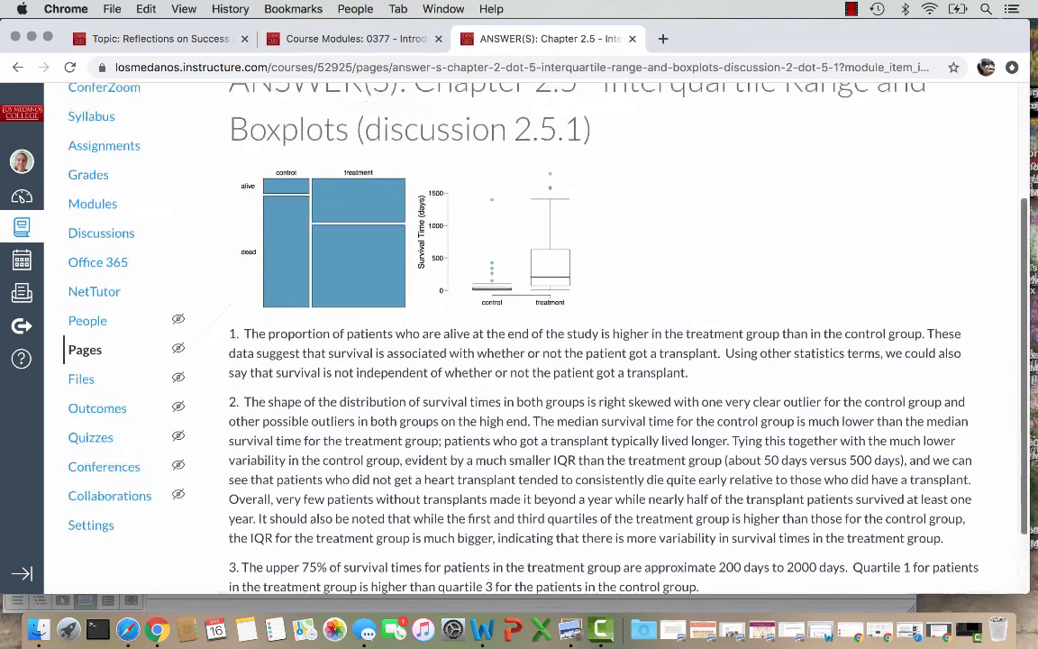
scroll(609, 338, up, 2)
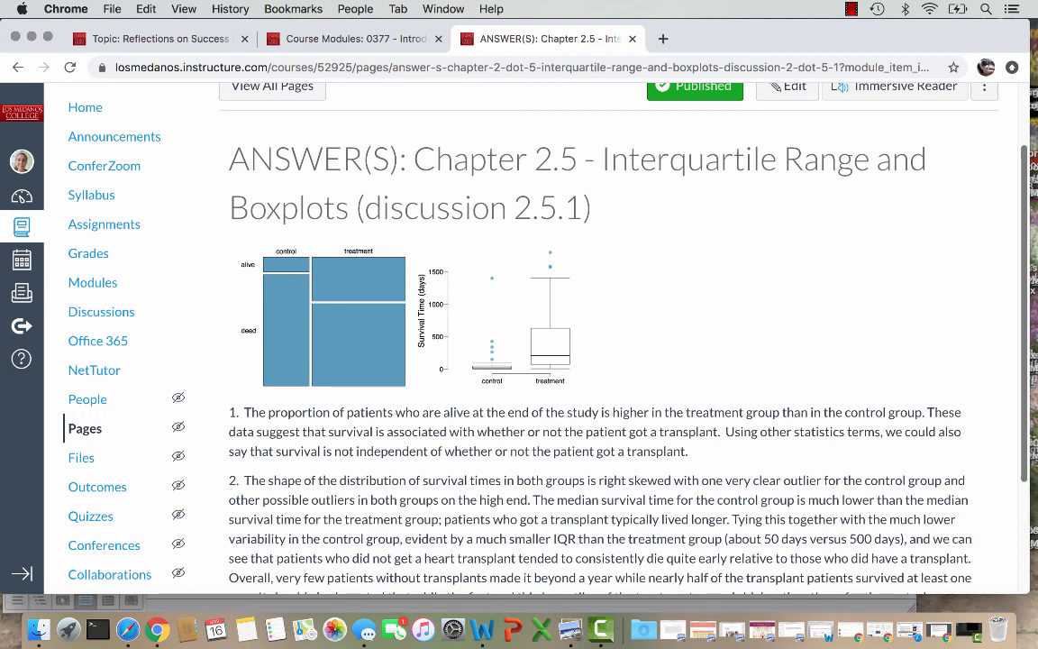
scroll(595, 361, down, 3)
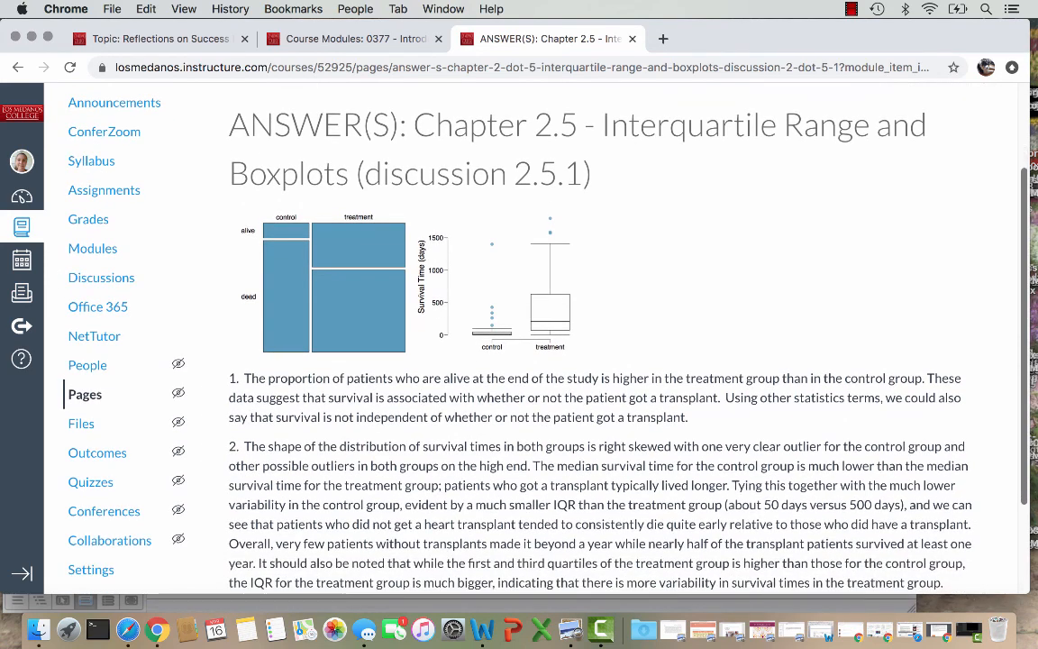
scroll(595, 361, down, 2)
scroll(594, 360, up, 3)
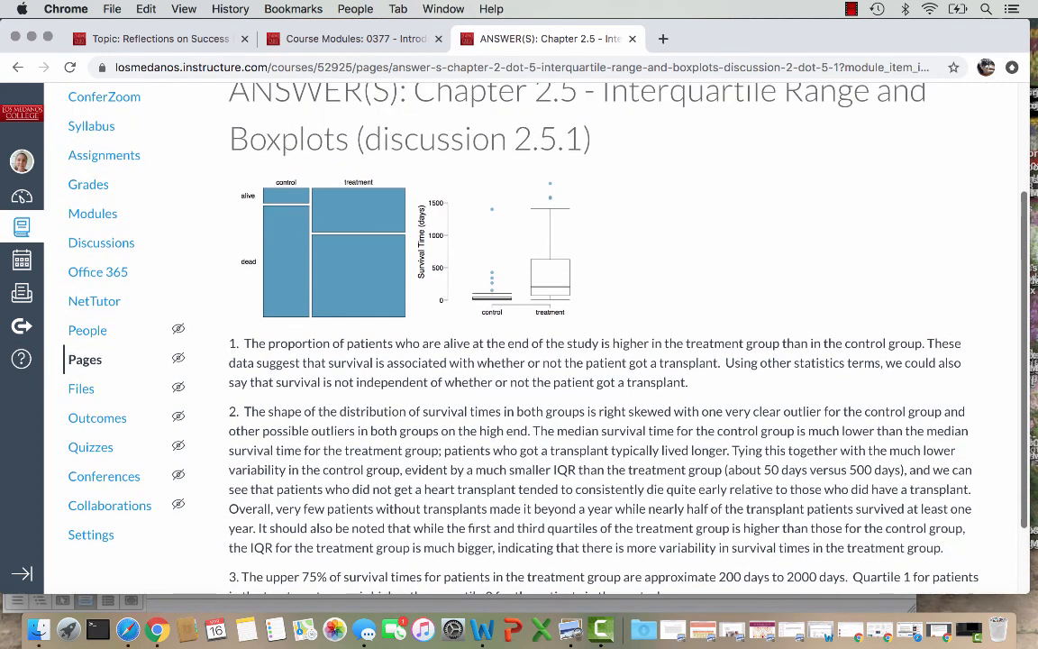